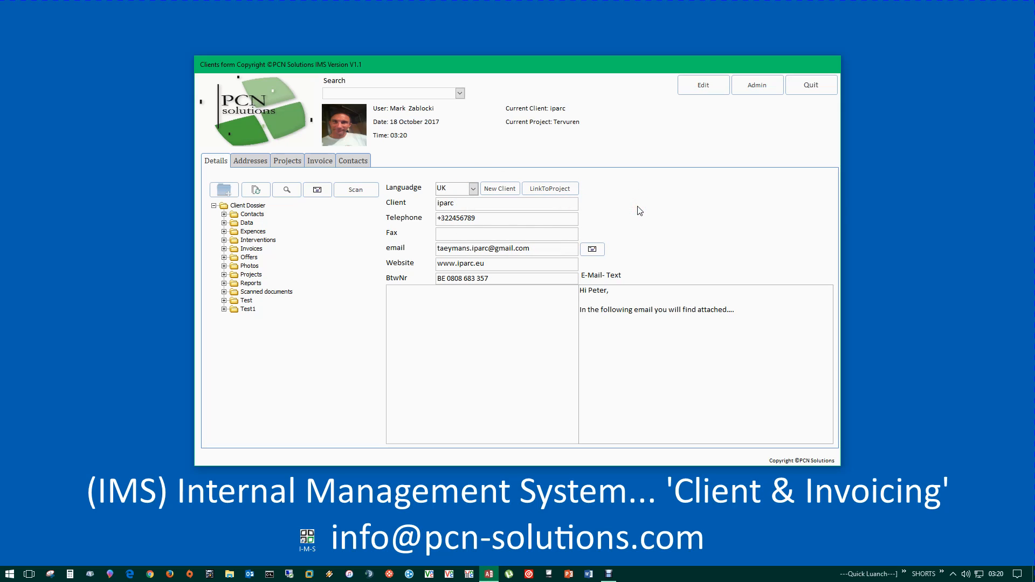
click(434, 122)
click(565, 152)
click(473, 98)
click(281, 184)
- Create a new folder named Test2 in the client dossier
click(224, 193)
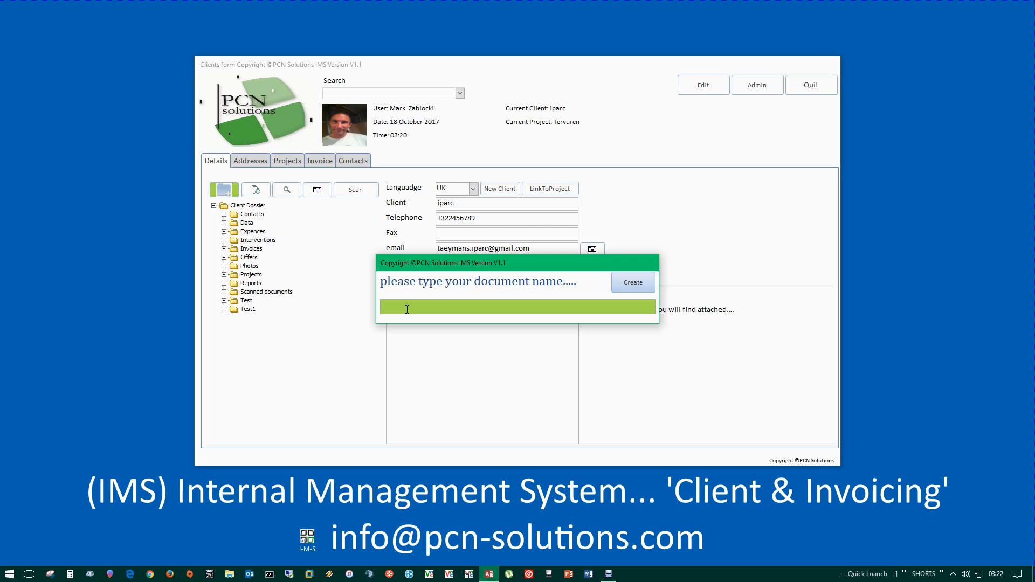
text(Texst2)
click(396, 306)
key(BackSpace)
click(631, 285)
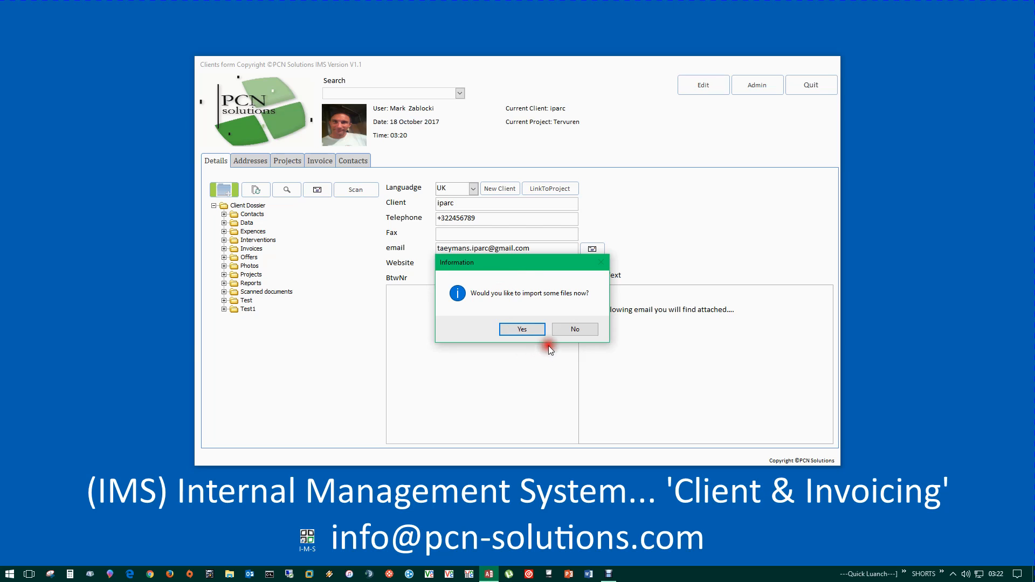
- Import Firefox Setup Stub 35.0.exe, Offer_MaidStoneStudios_.pdf, Scan0002.pdf, Scan0003.pdf and SLAN_Normal.pdf from Documents into the new folder
click(530, 331)
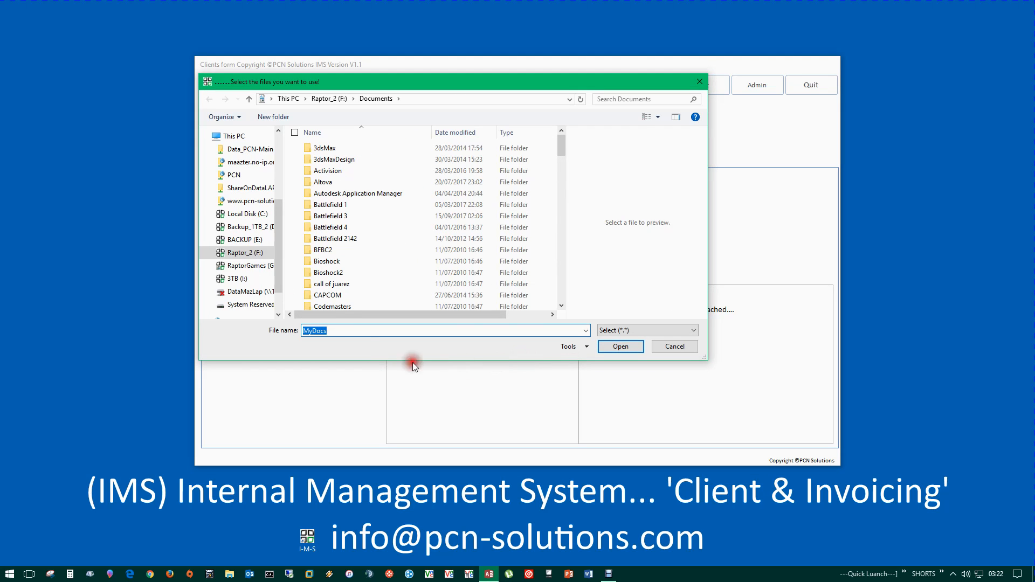
drag(277, 273, 277, 205)
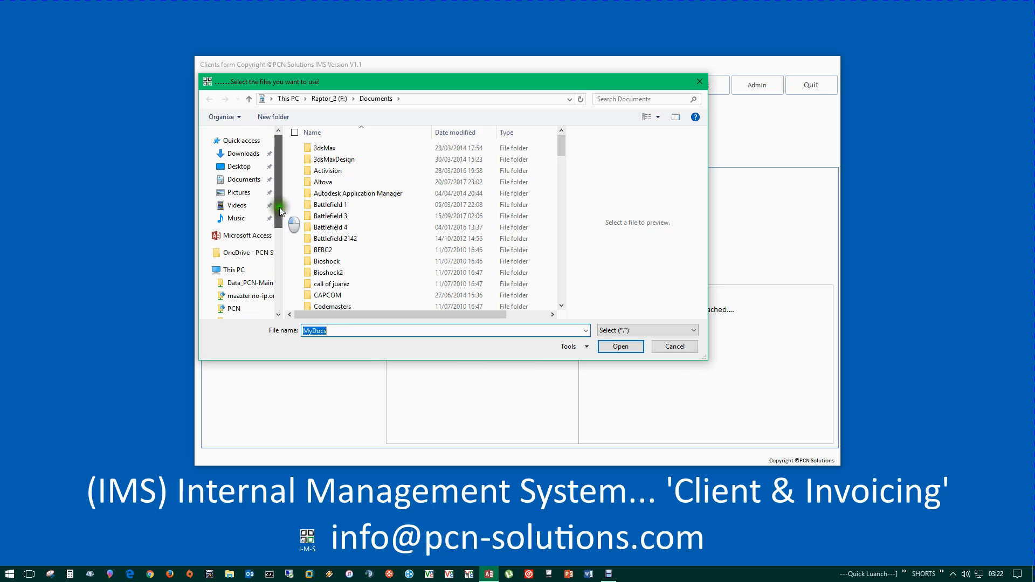
click(241, 179)
drag(561, 143, 568, 280)
click(357, 233)
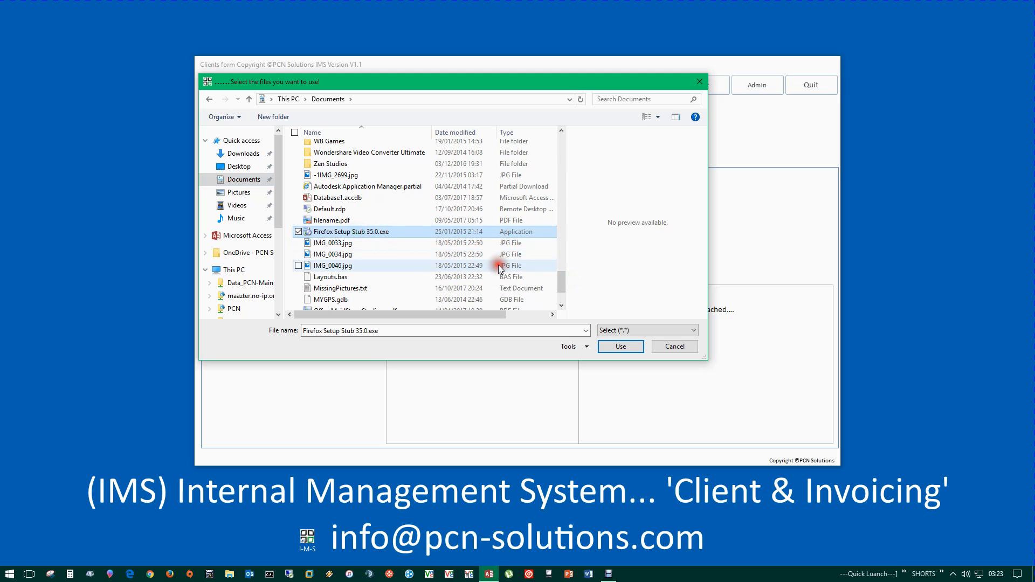
click(396, 265)
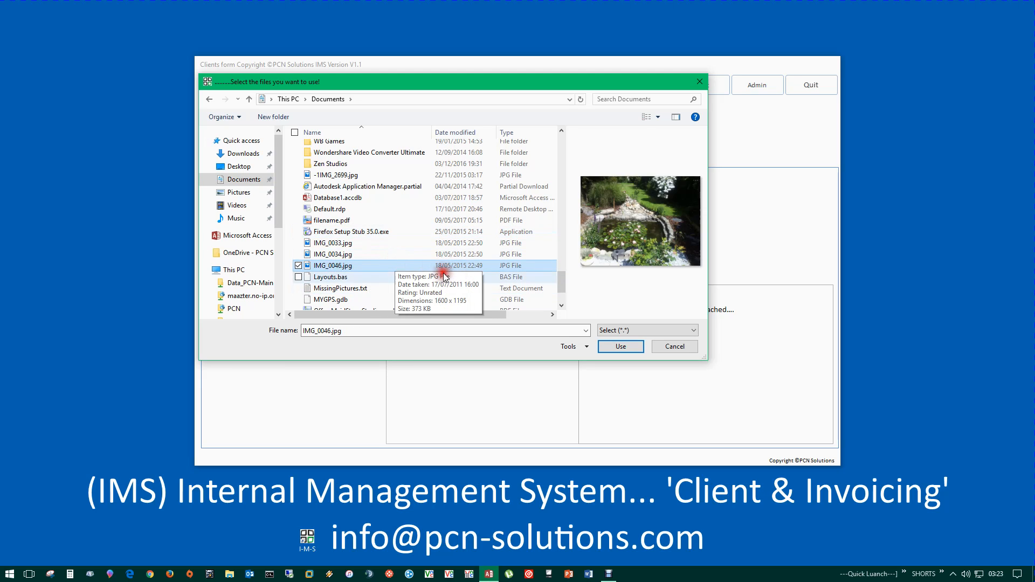
scroll(410, 267, down, 2)
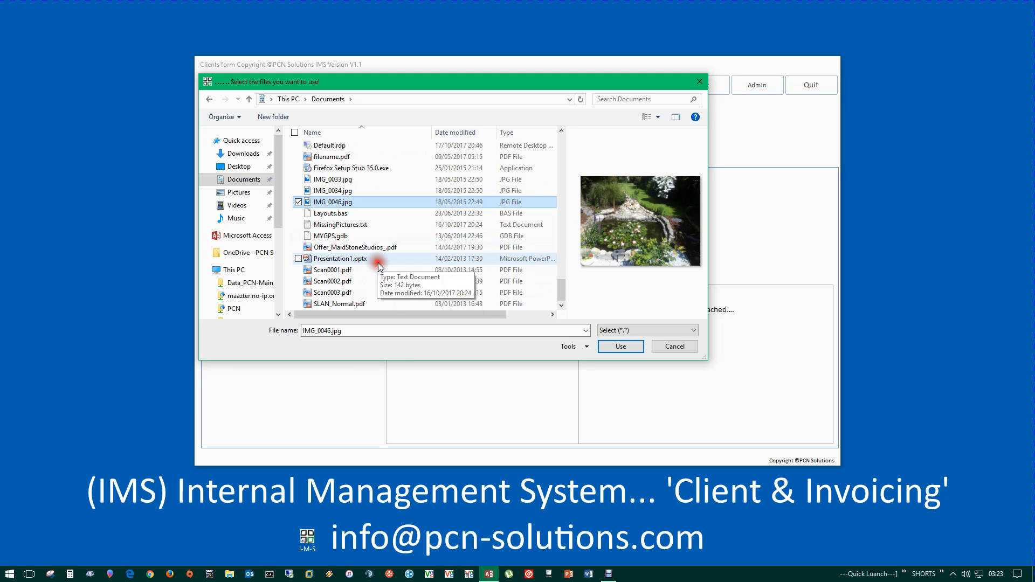
click(334, 304)
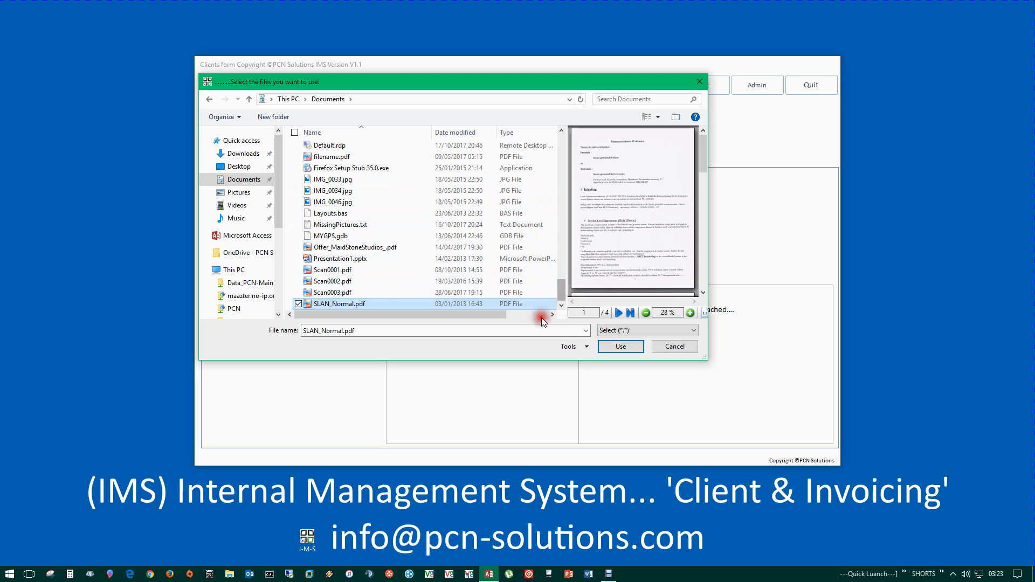
shift+click(319, 282)
ctrl+click(333, 249)
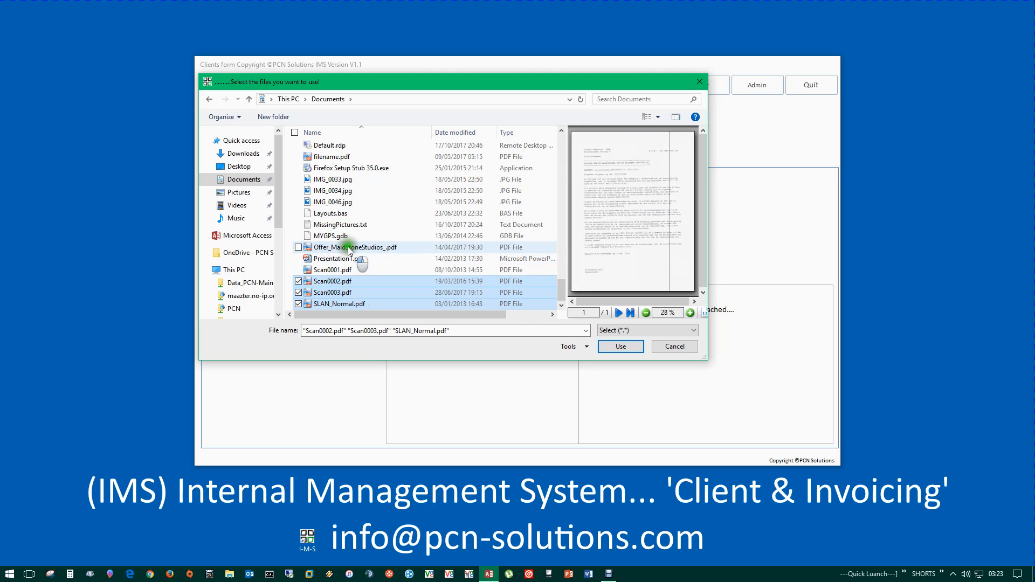
ctrl+click(340, 171)
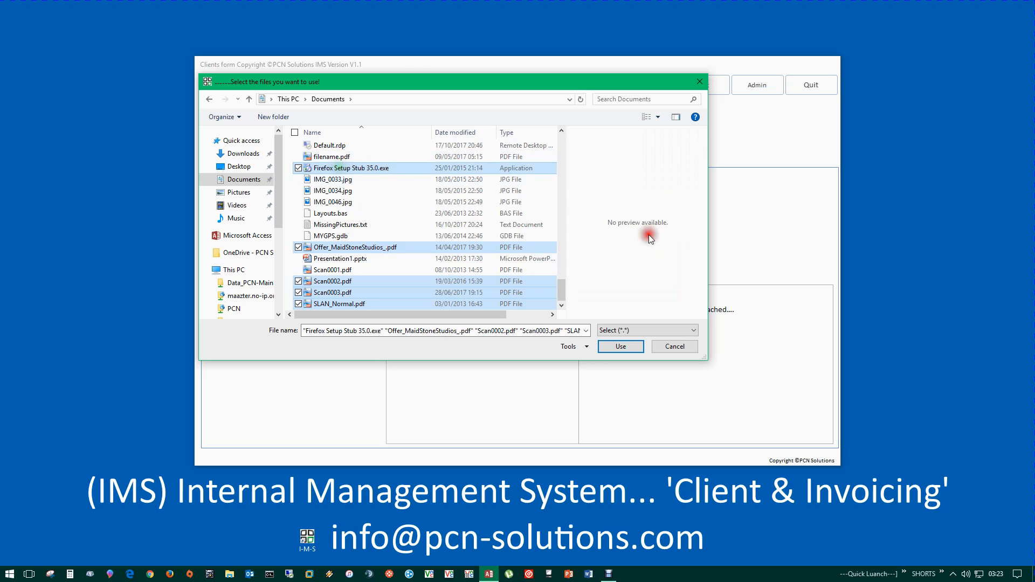
click(620, 346)
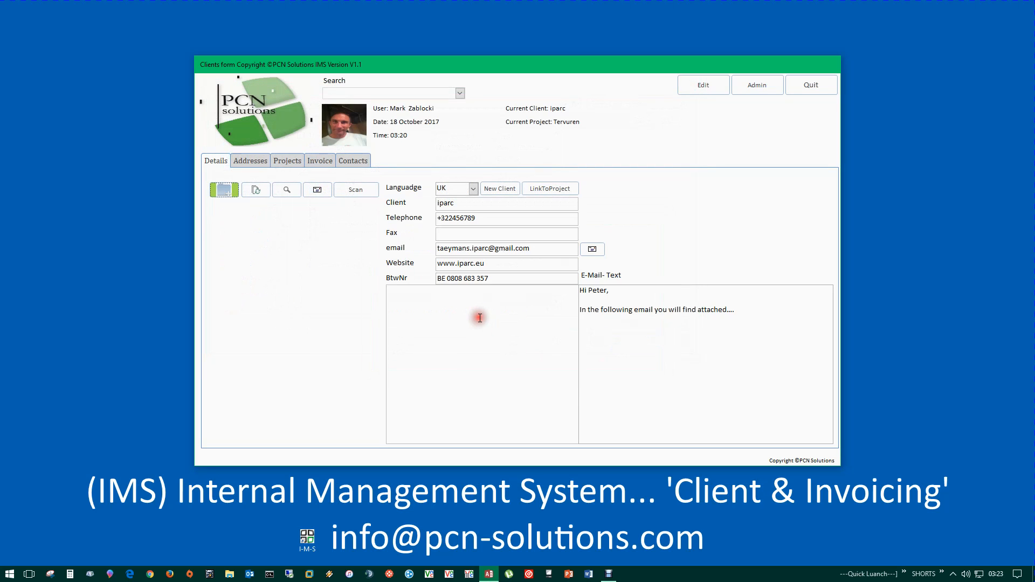
- Expand the Test2 folder, open Firefox Setup Stub 35.0.exe from it and cancel the installer
click(246, 317)
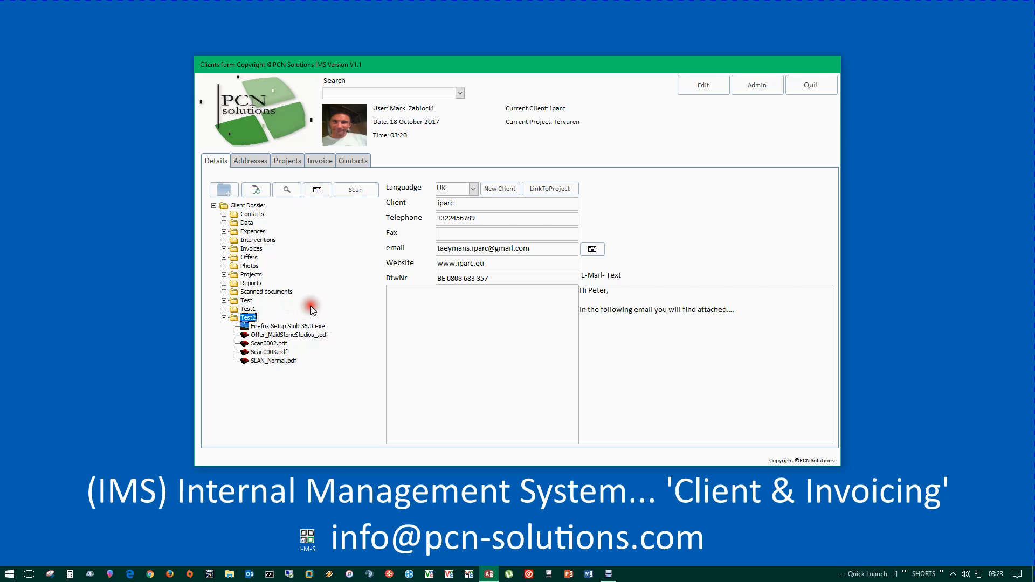
click(280, 325)
click(286, 192)
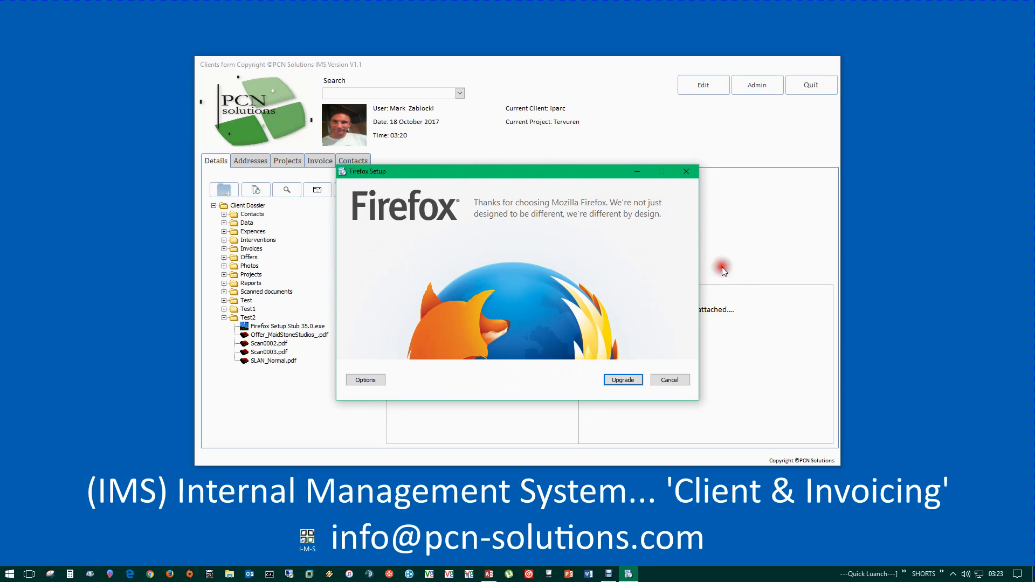
click(684, 380)
- Open Offer_MaidStoneStudios_.pdf from the Test2 folder, view its Faze 1 section and close the viewer
click(290, 336)
click(294, 192)
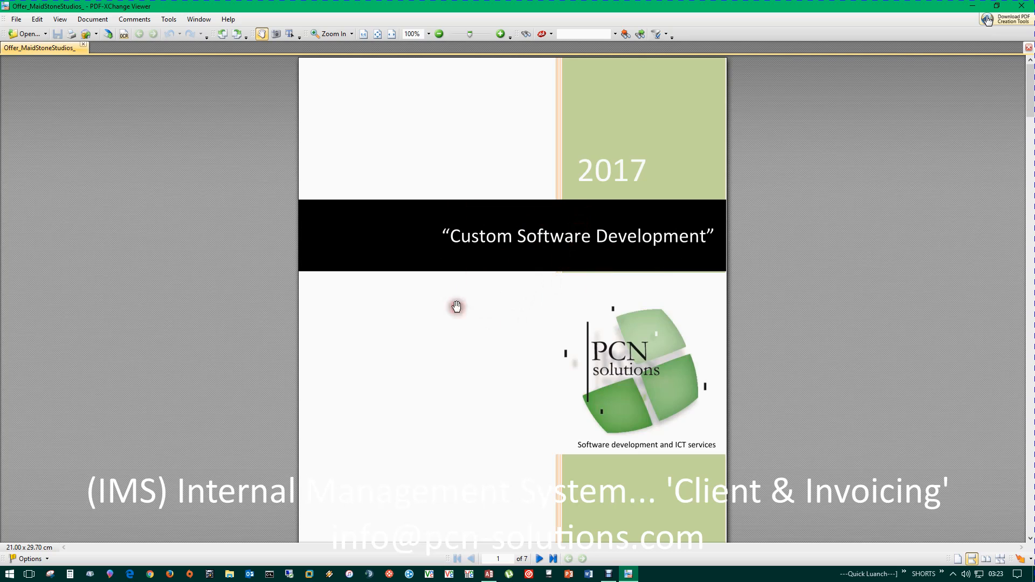
scroll(494, 241, down, 3)
scroll(494, 242, down, 3)
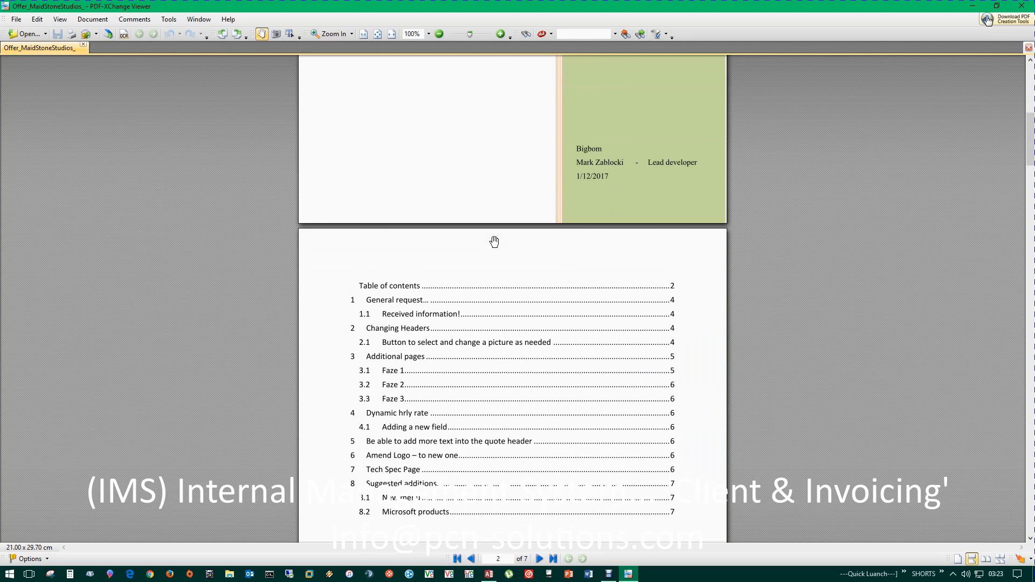
click(389, 373)
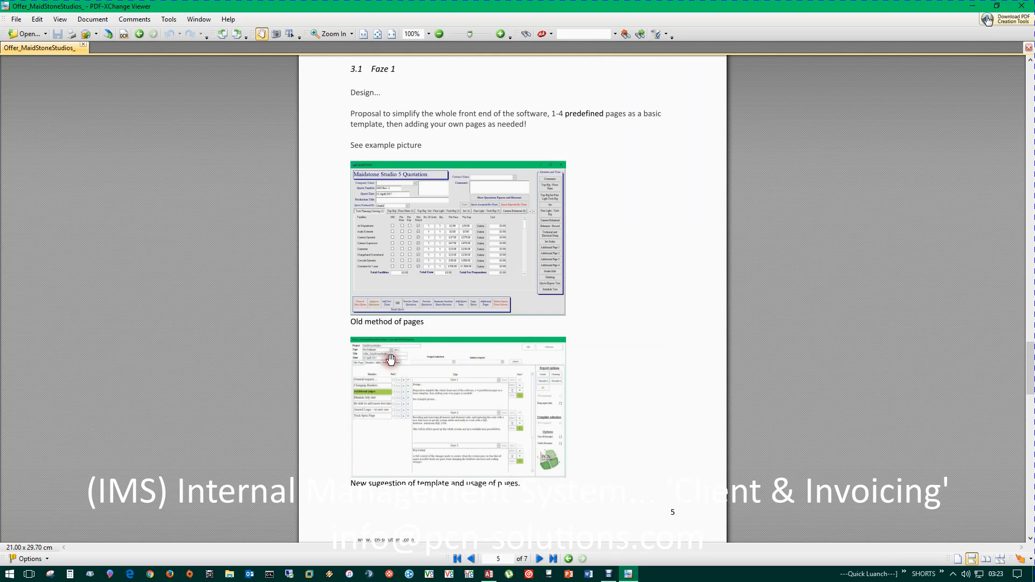
click(1025, 7)
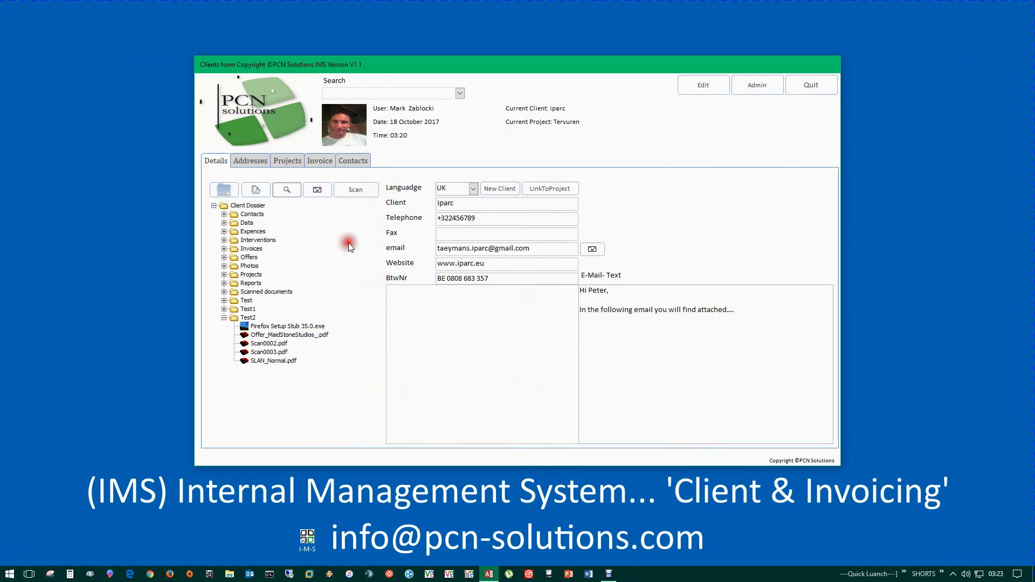
- Collapse the Test2 folder in the client dossier tree
click(223, 318)
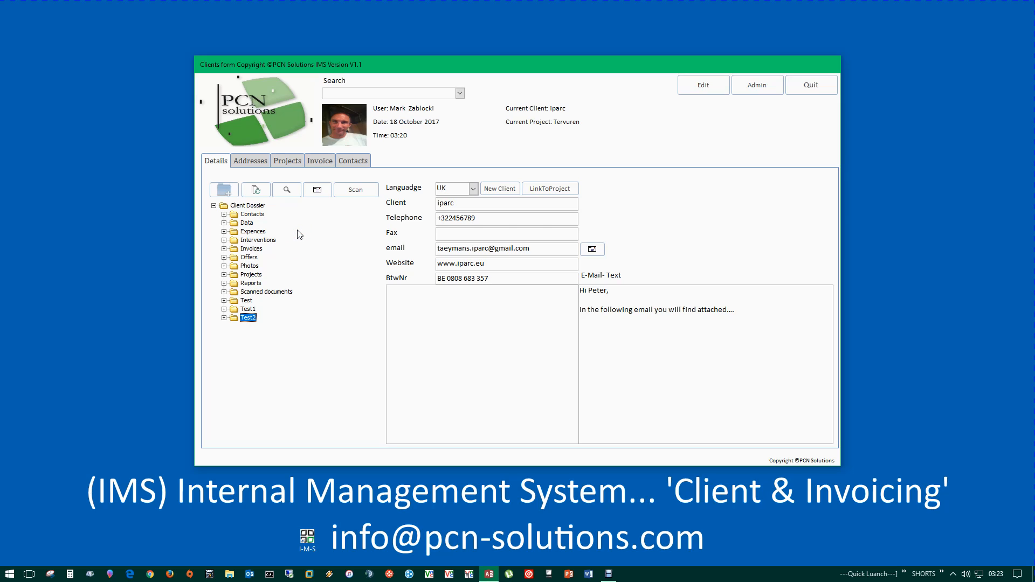
click(327, 230)
click(385, 281)
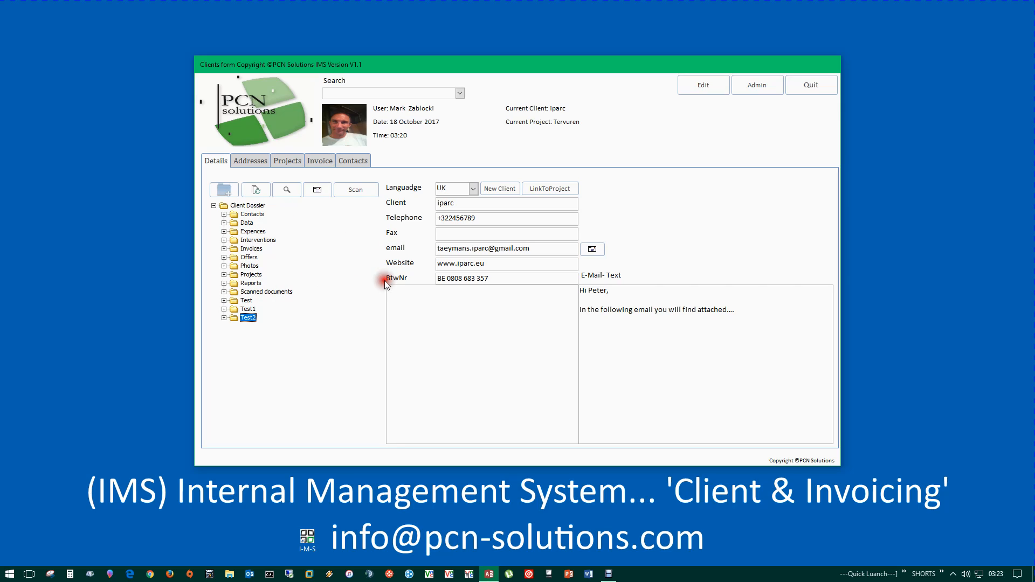
- Open the Client Dossier root in File Explorer, create a folder named Bobs there and refresh the dossier tree
click(248, 205)
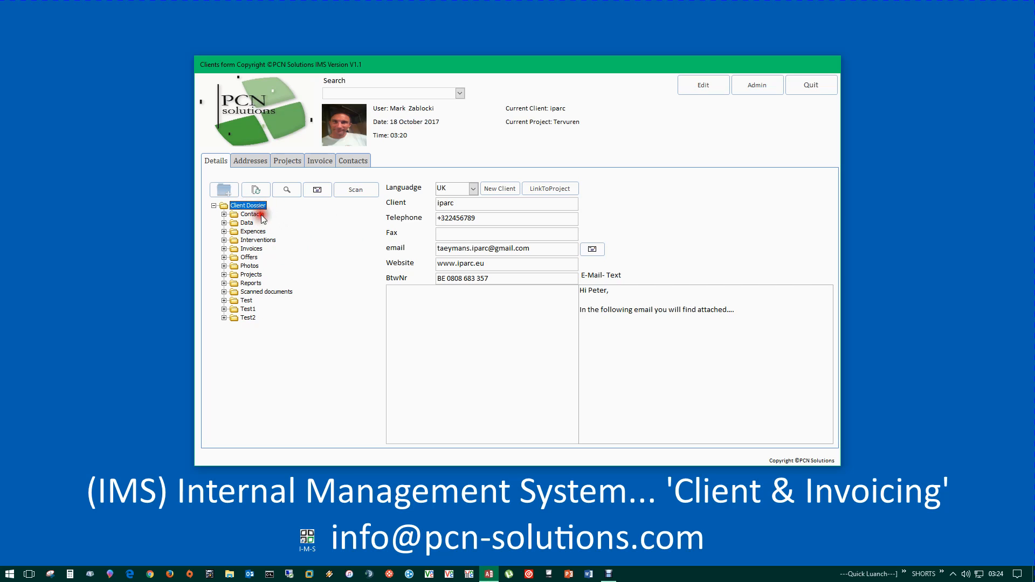
click(287, 189)
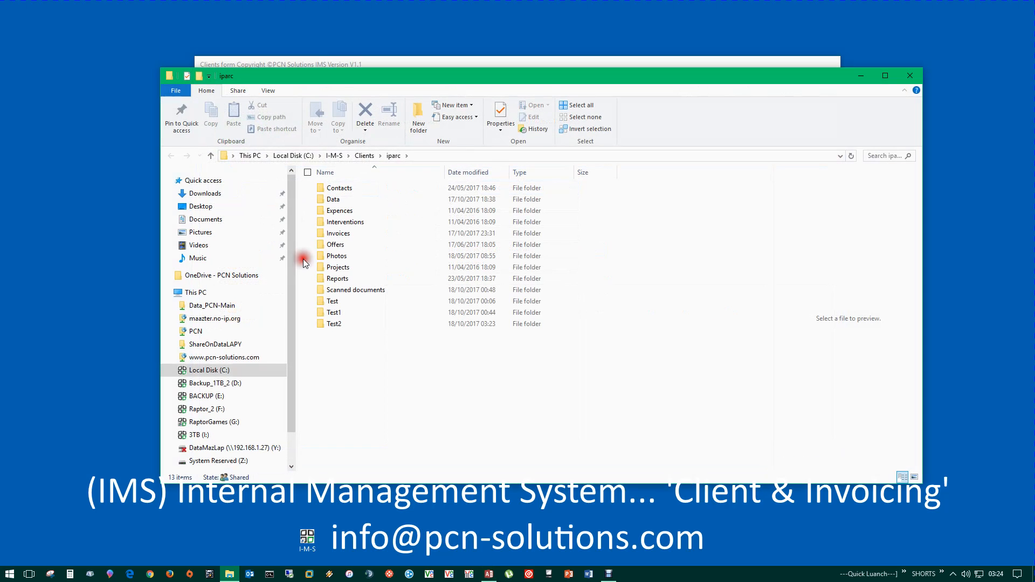
right_click(345, 353)
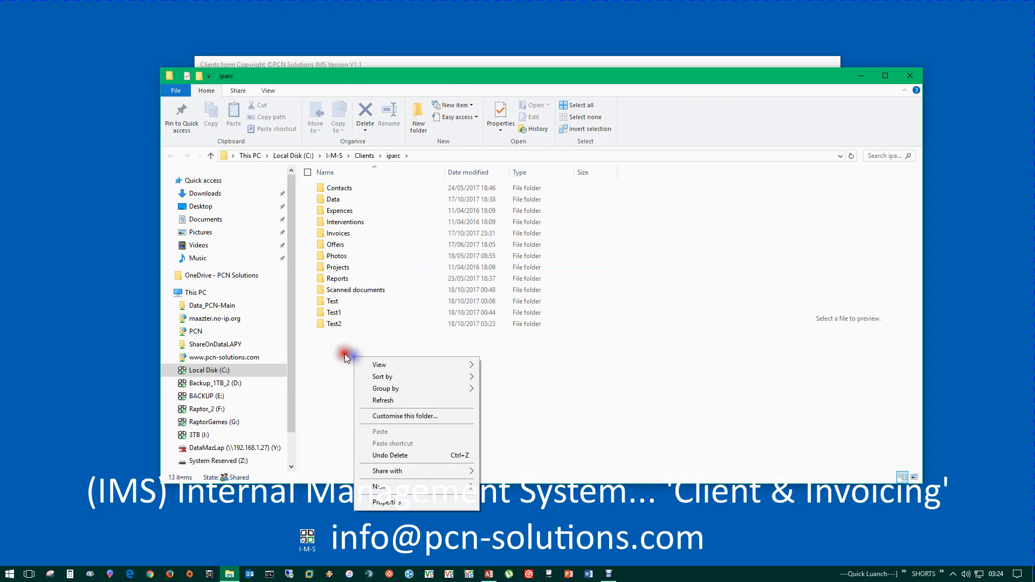
mouse_move(409, 486)
click(527, 350)
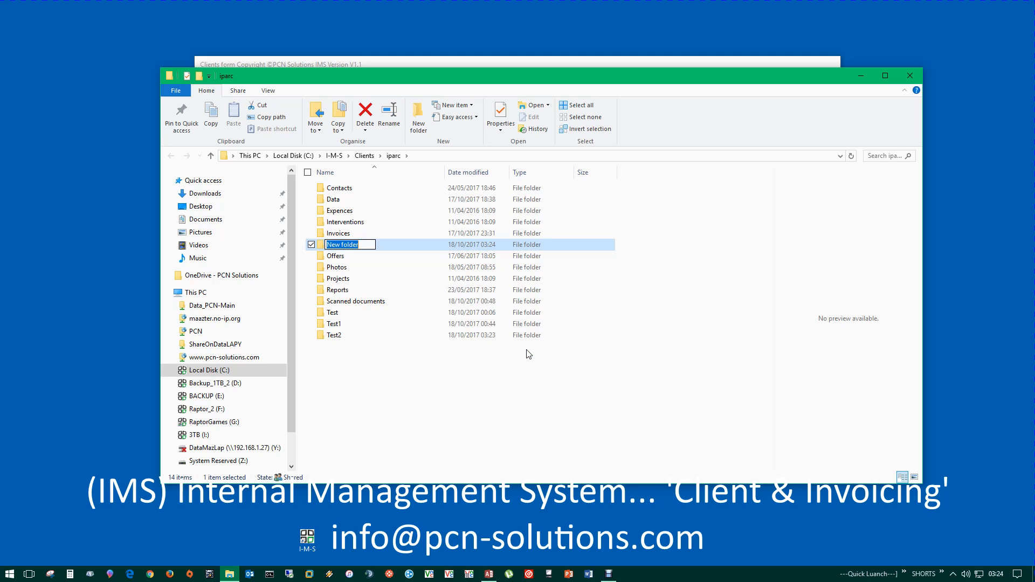
text(Bobs)
click(516, 379)
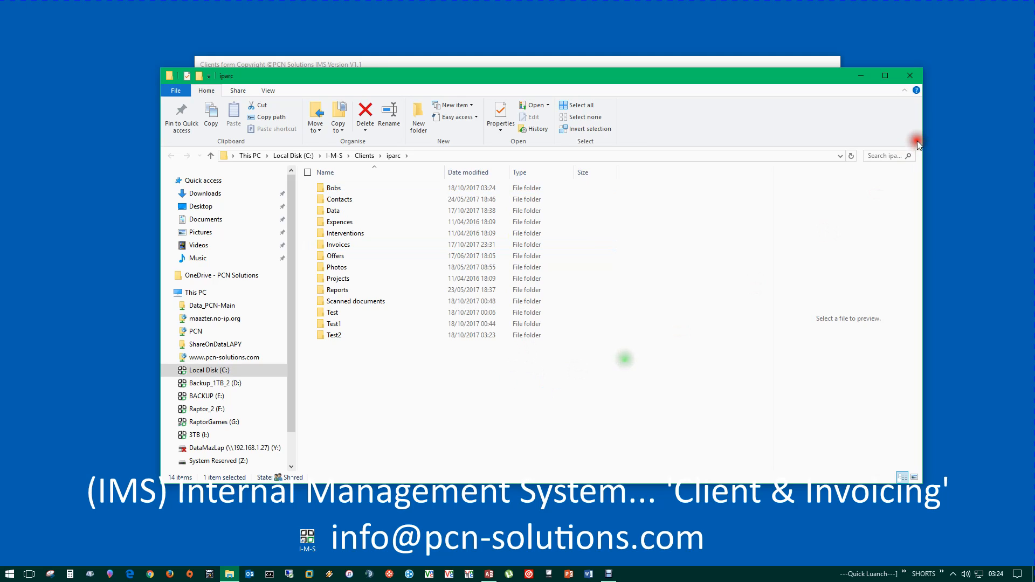
click(910, 80)
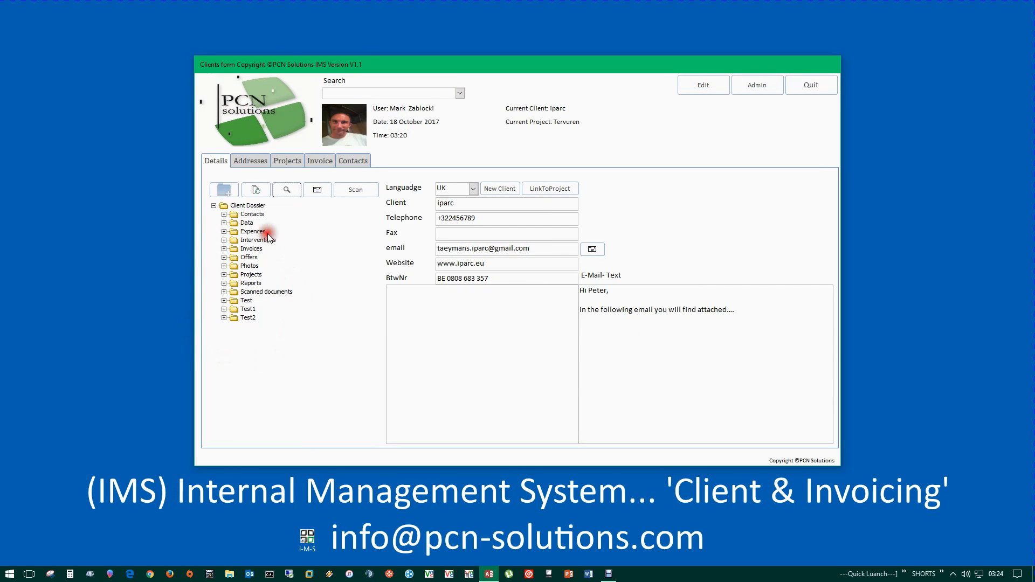
click(261, 191)
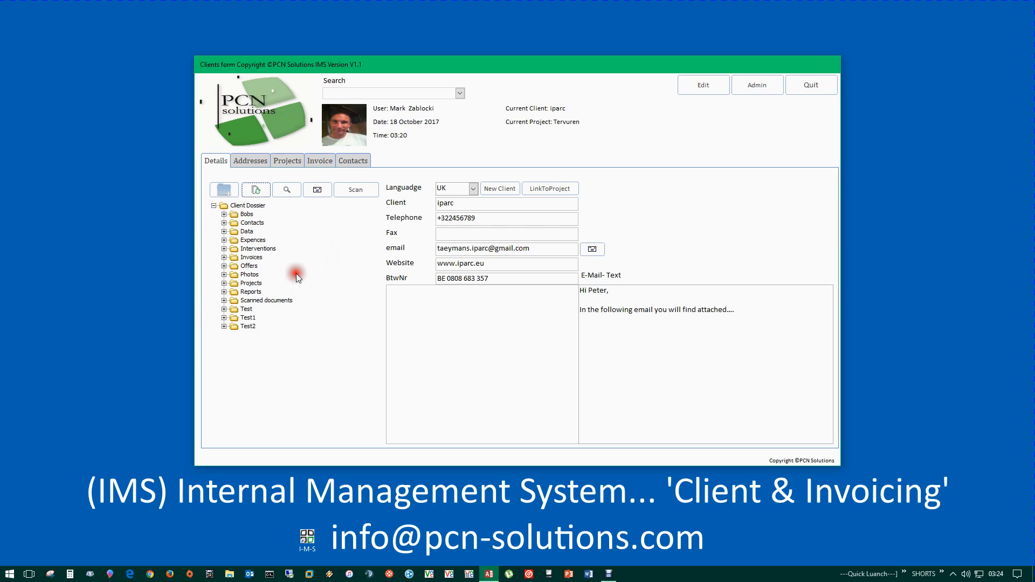
click(246, 215)
- View the dossier of client aseq and switch back to client iparc
click(460, 93)
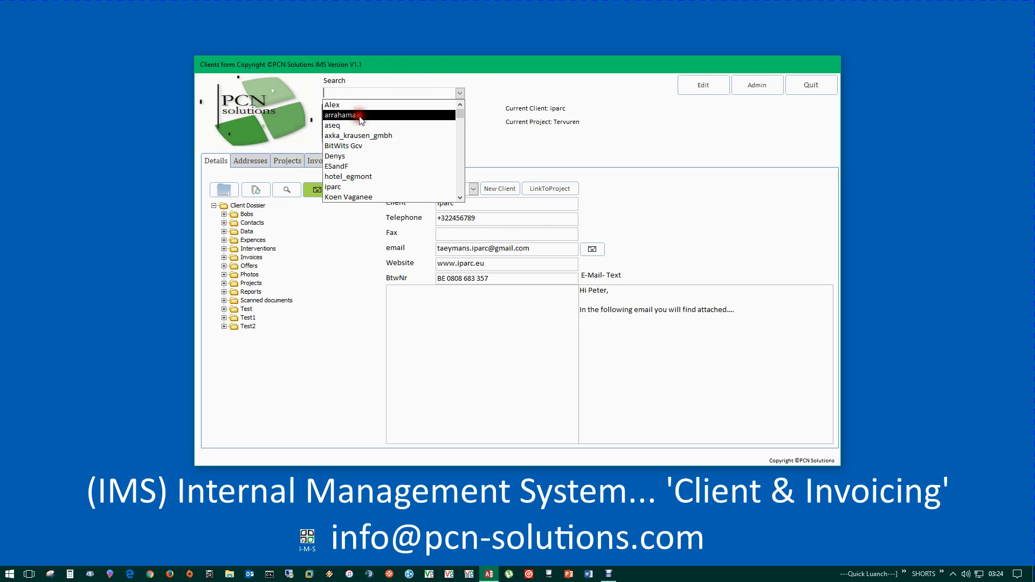
click(340, 125)
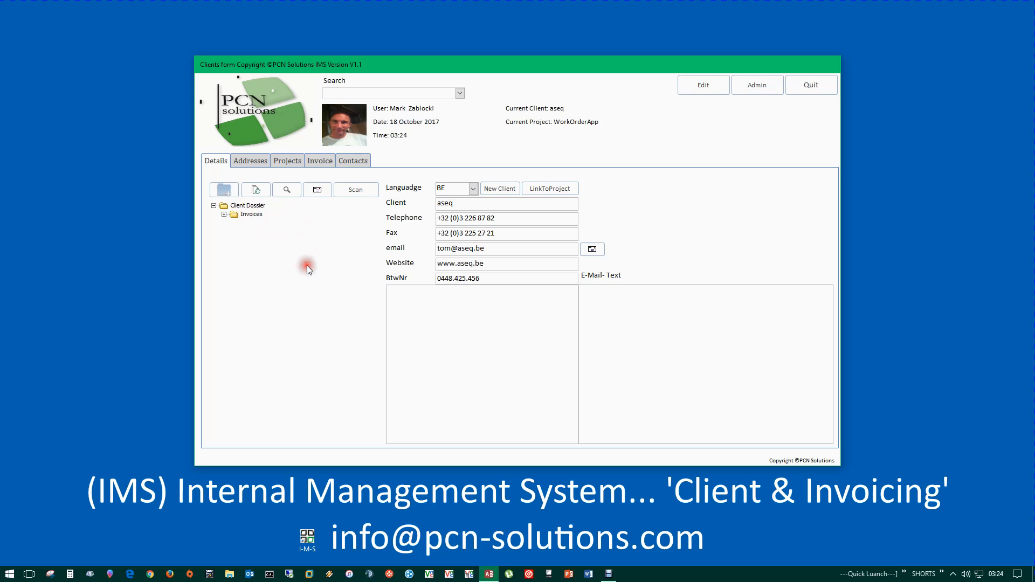
click(459, 94)
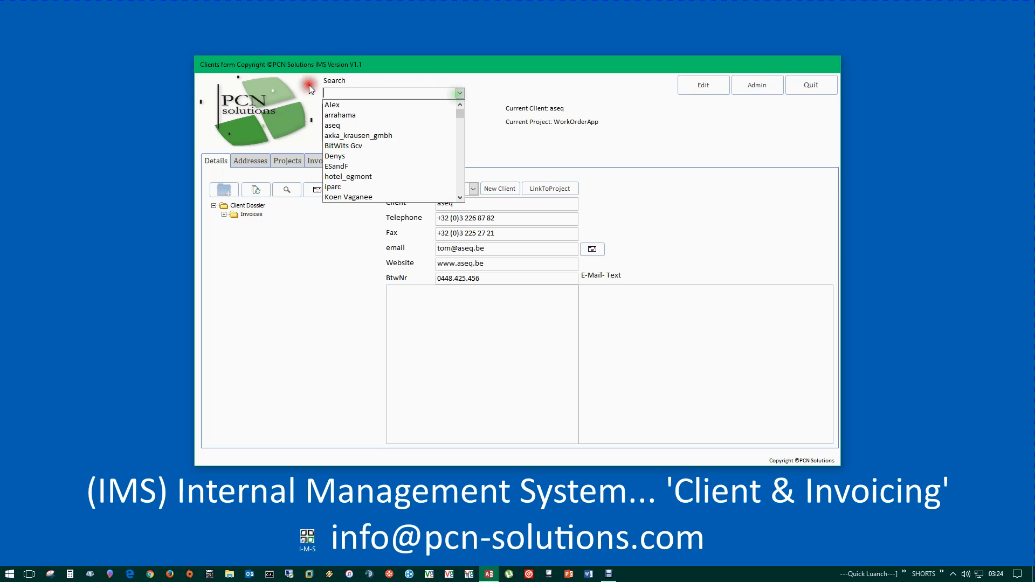
click(372, 194)
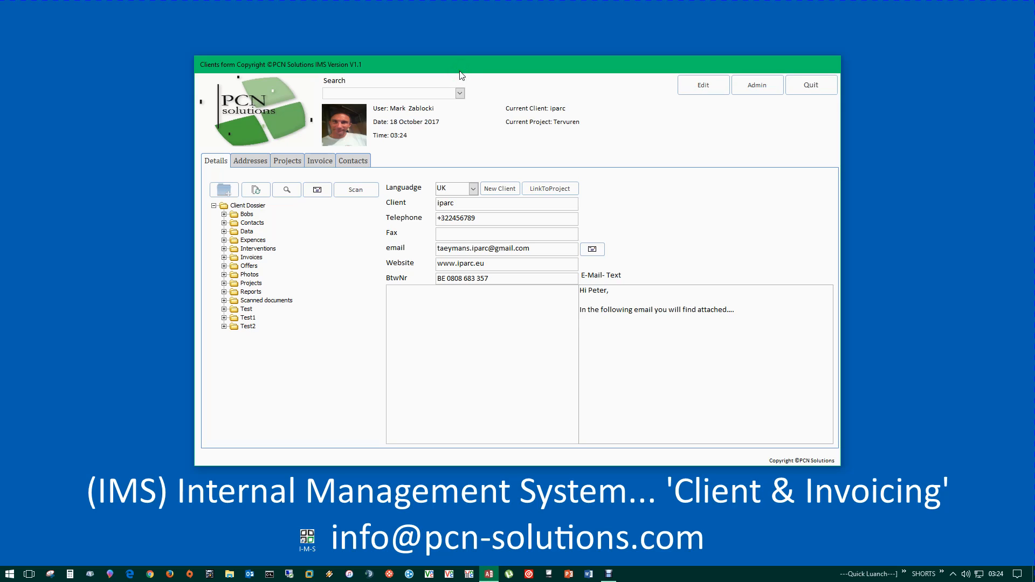
- Scan a single-page document named TestDoc into the client's Scanned documents folder and select the resulting PDF
click(311, 194)
click(371, 182)
click(365, 198)
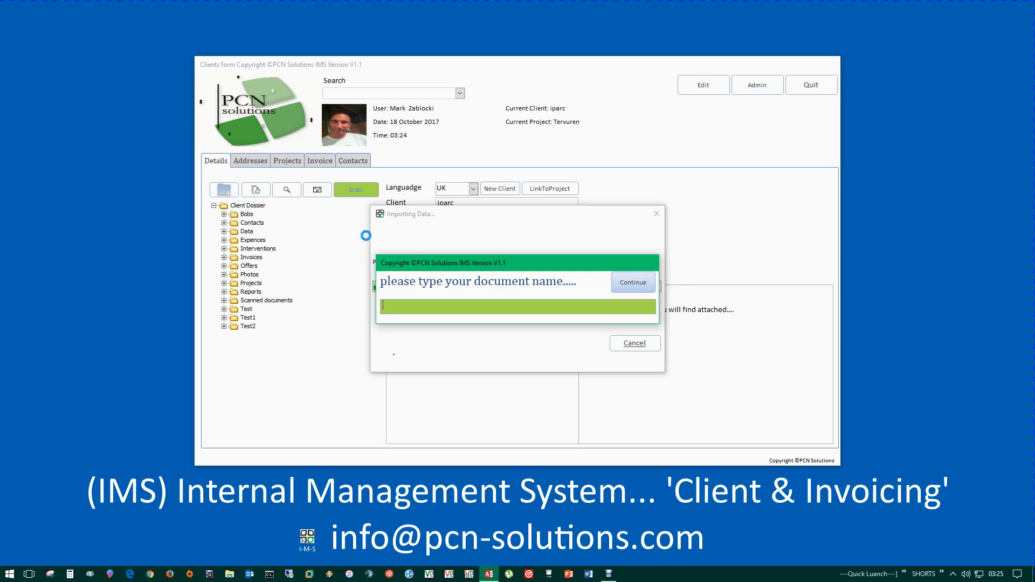
text(TestDoc)
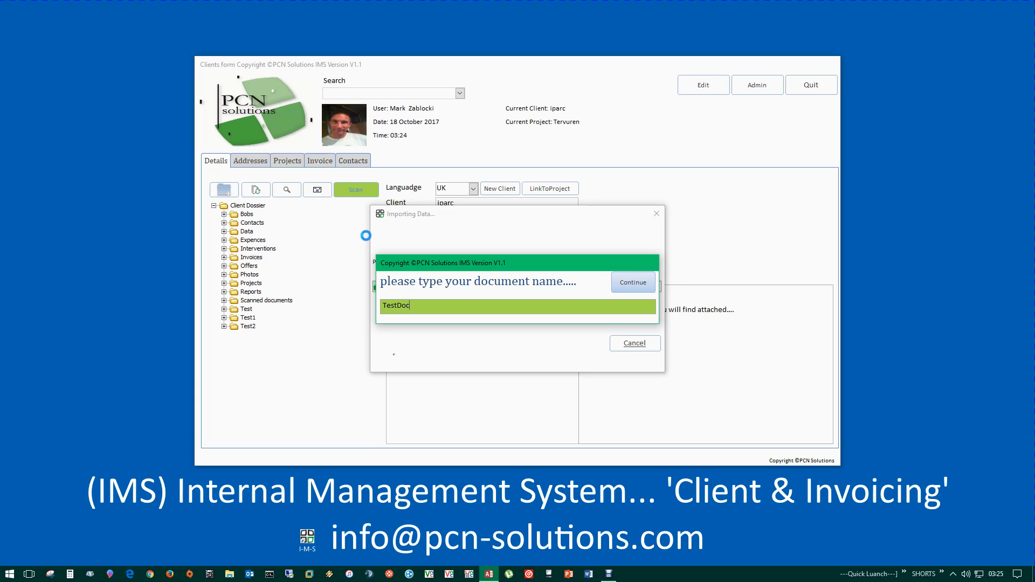
click(623, 285)
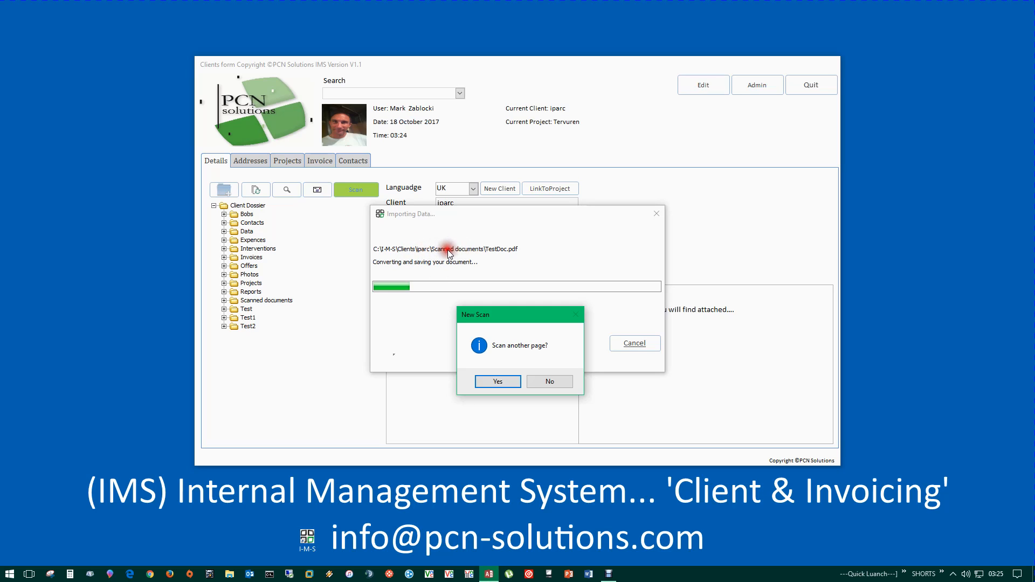
click(546, 382)
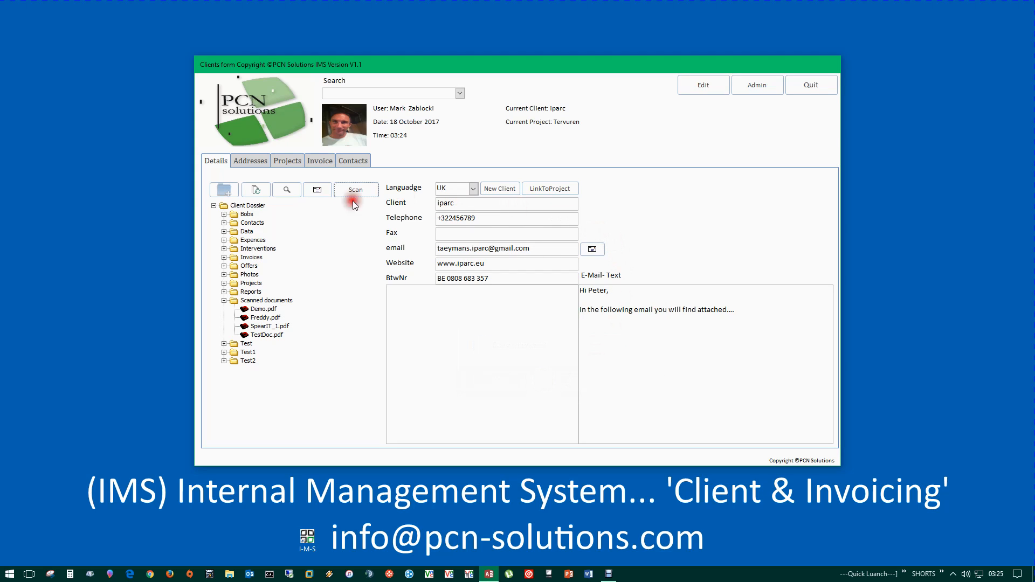
click(265, 336)
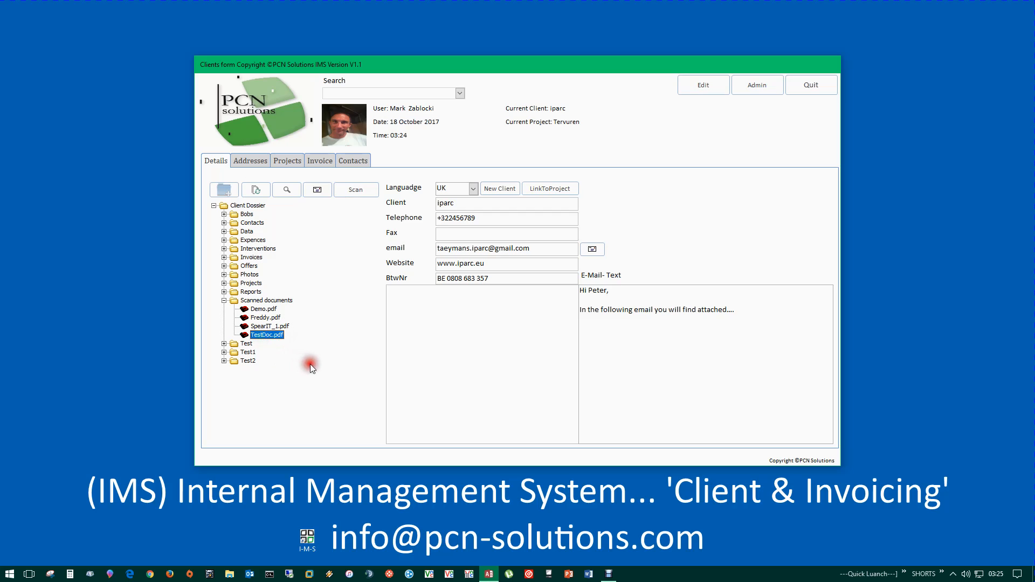
- Open the scanned TestDoc.pdf to view it, close it and collapse the Scanned documents folder
click(286, 192)
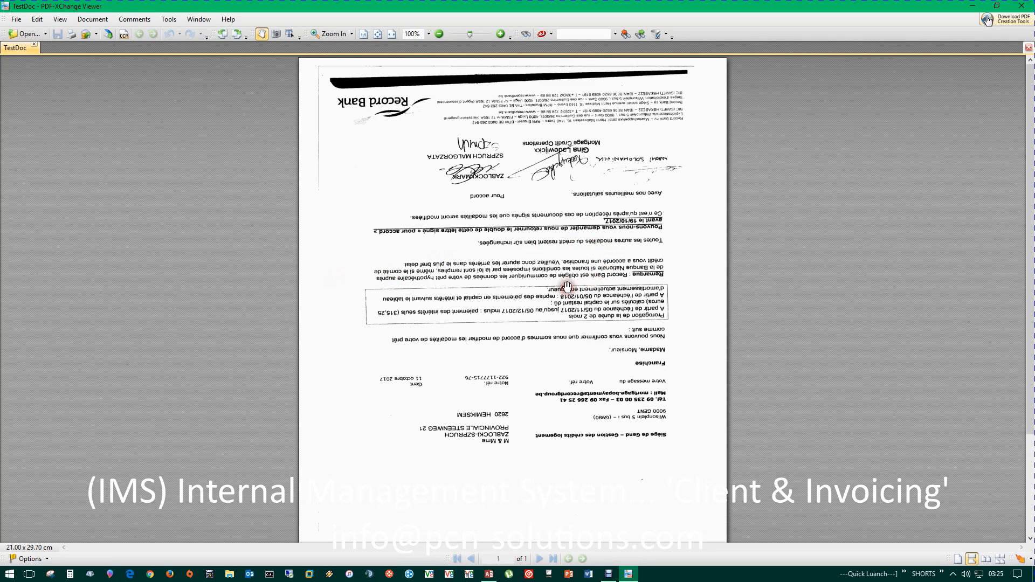
click(1021, 5)
click(224, 300)
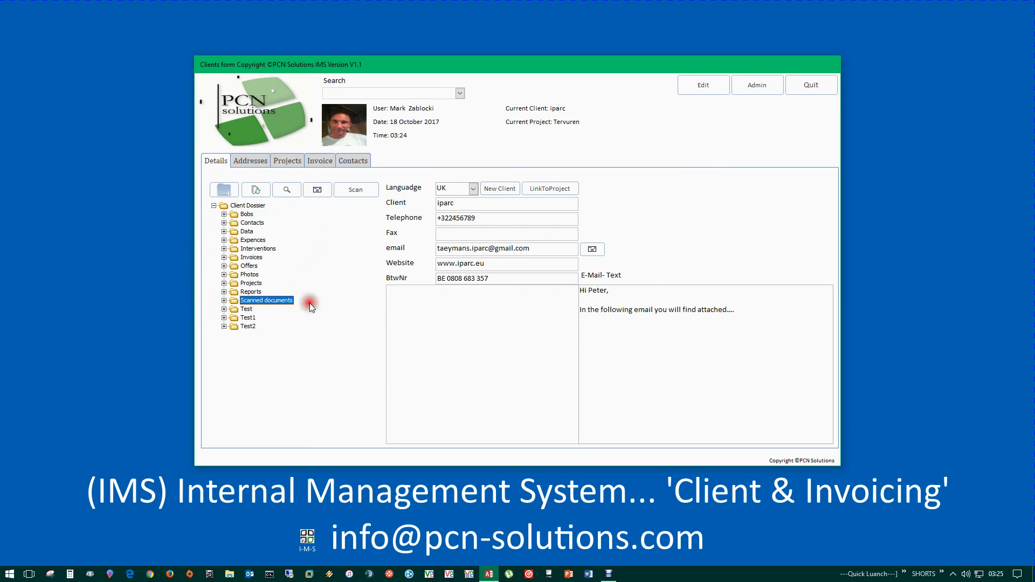
- Expand the Scanned documents folder and create an e-mail to the client with TestDoc.pdf attached
click(225, 302)
click(223, 301)
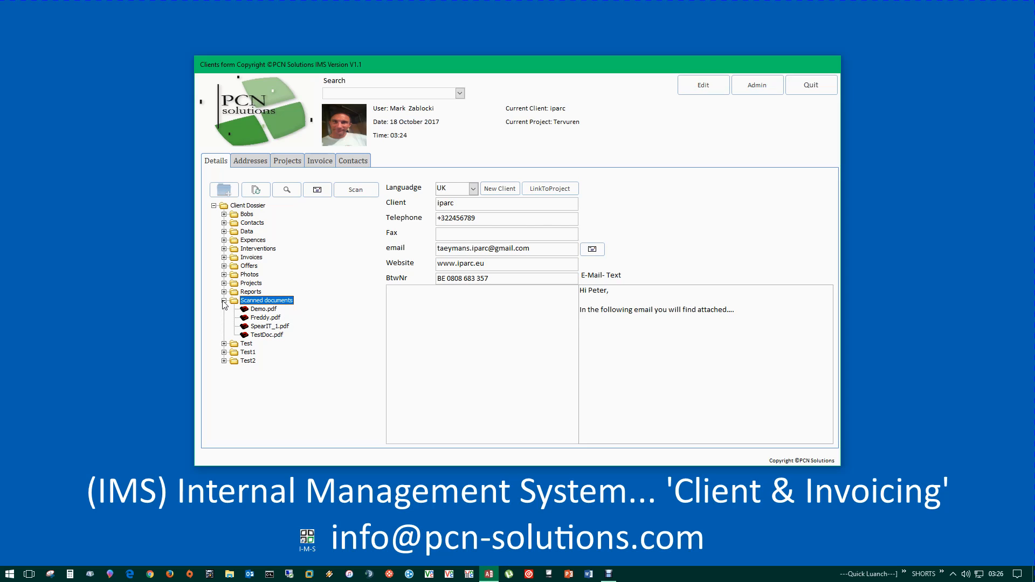
click(260, 293)
click(259, 336)
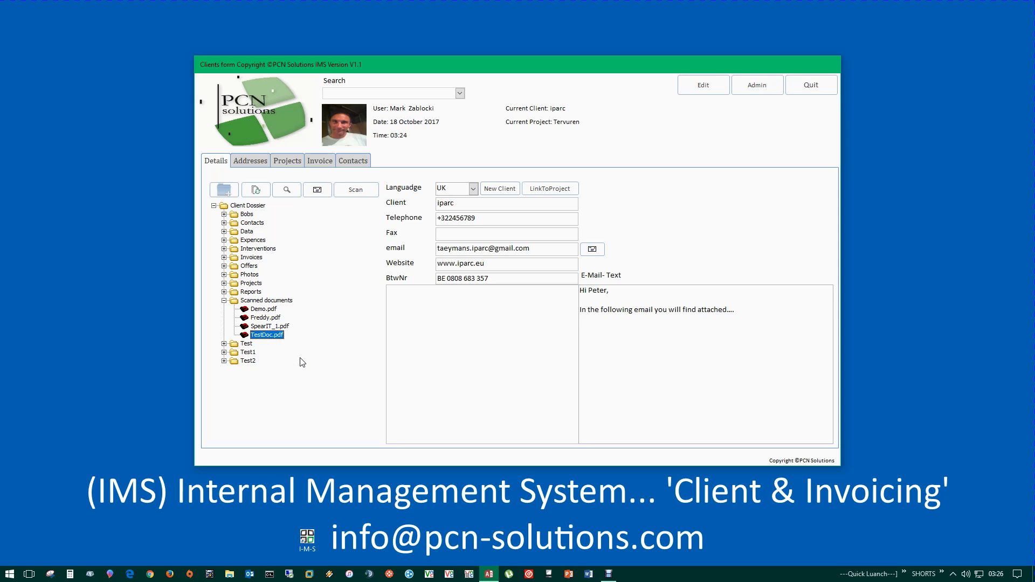
click(318, 194)
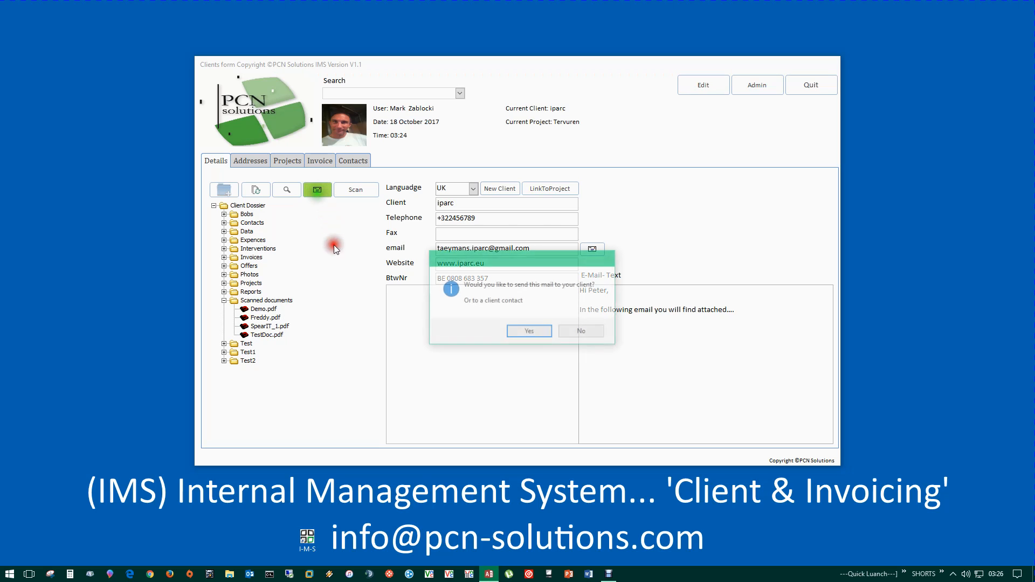
click(529, 331)
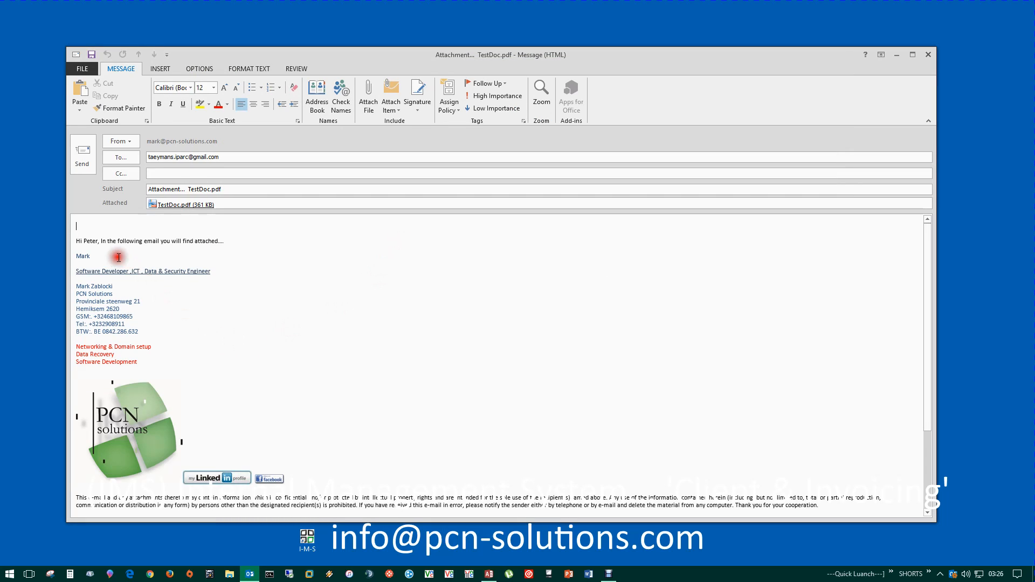
- Examine the subject and body of the e-mail draft and compare the body with the client form's E-Mail Text
drag(254, 249, 81, 236)
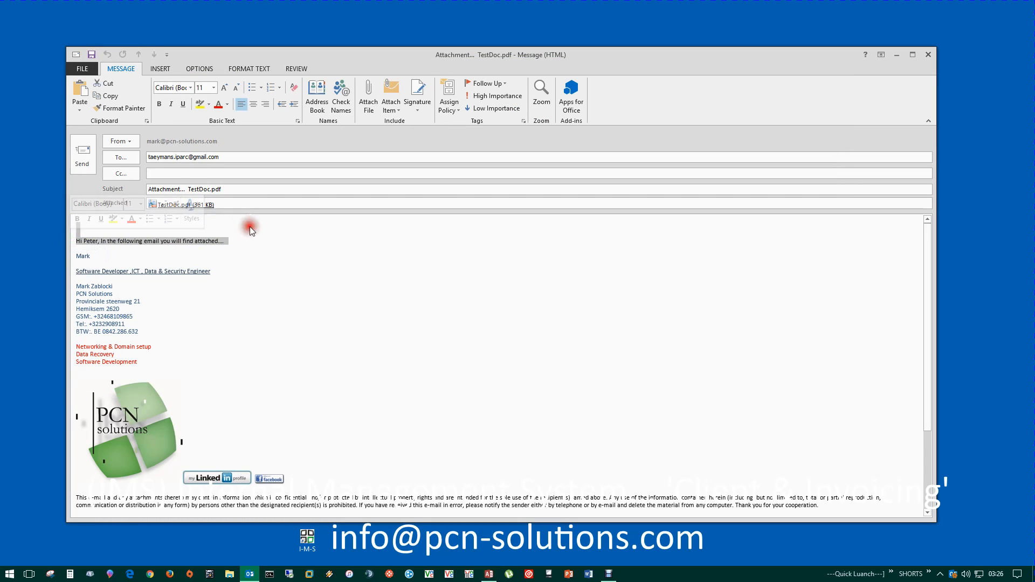
click(626, 235)
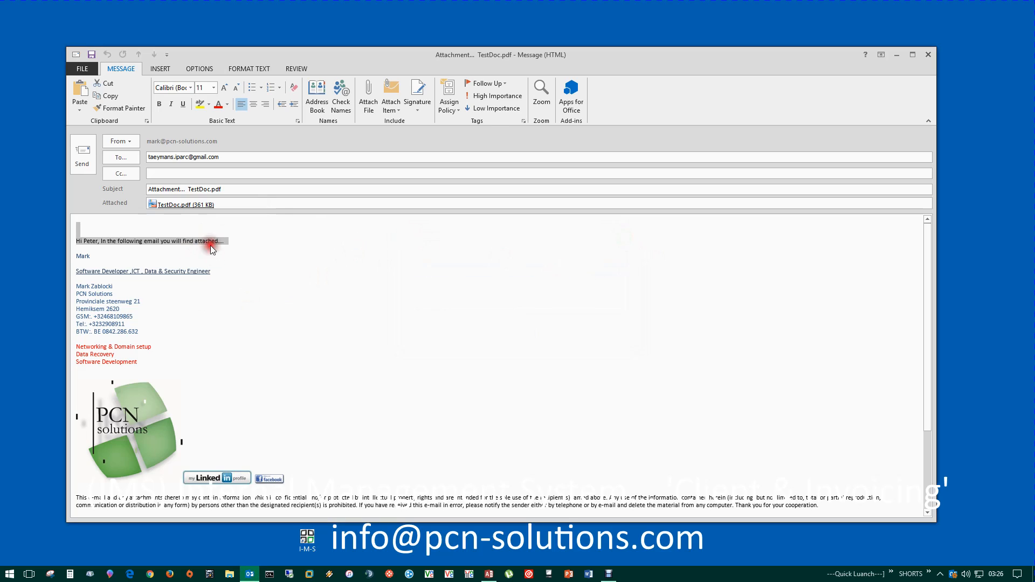
drag(227, 188, 144, 187)
click(228, 189)
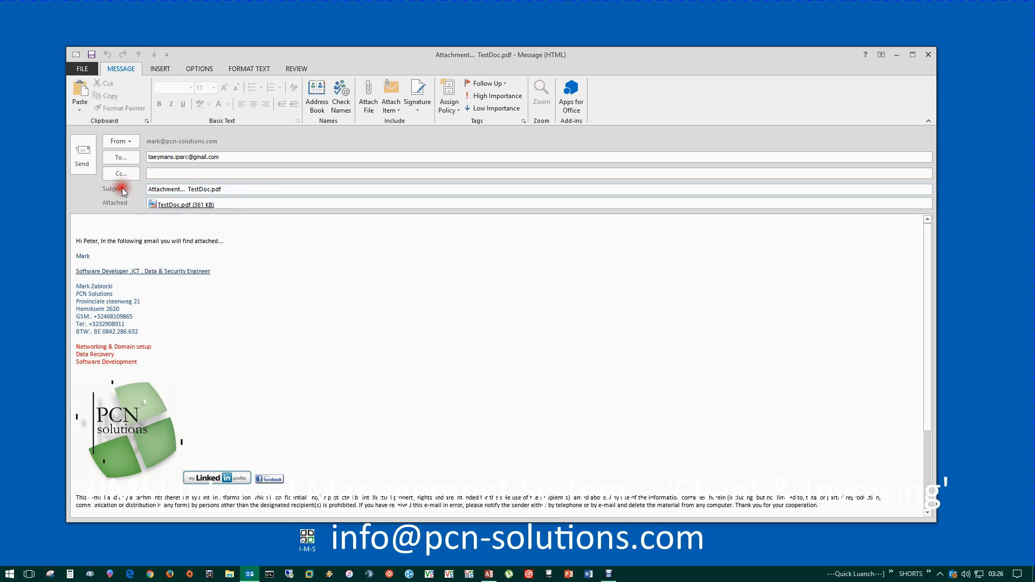
drag(225, 241, 64, 241)
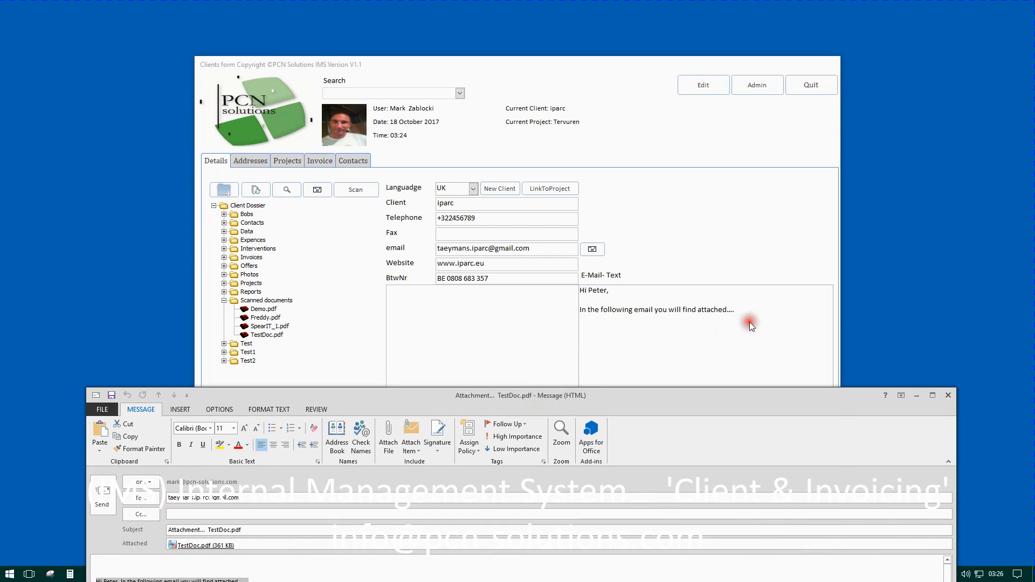
drag(749, 322, 556, 292)
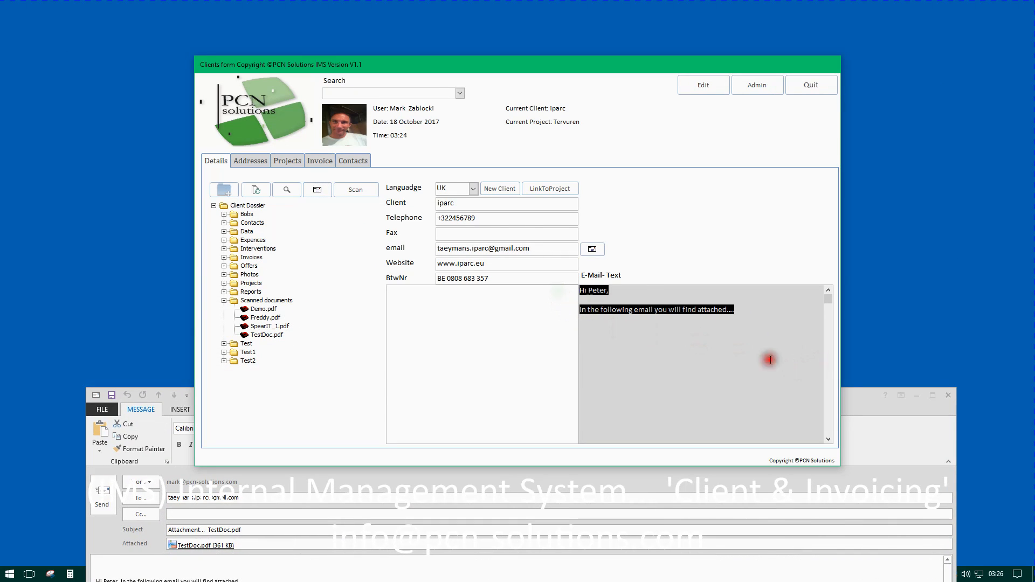
drag(858, 399, 845, 119)
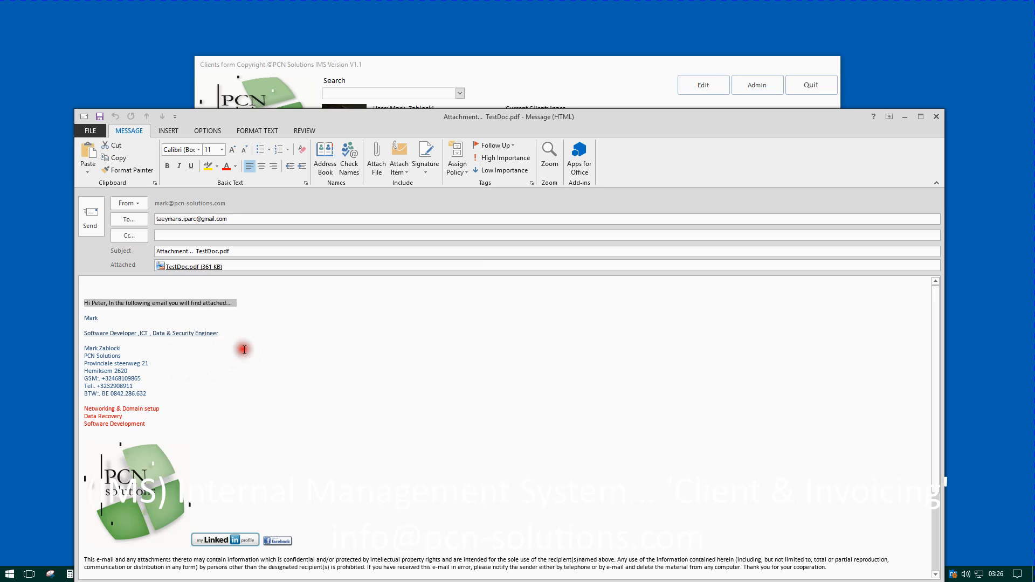
click(172, 365)
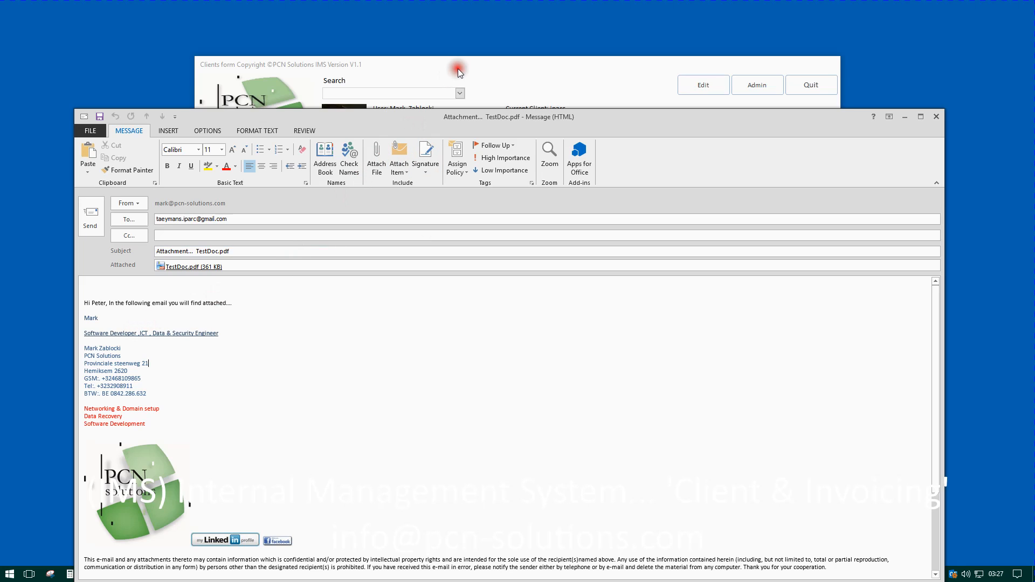
drag(450, 116, 467, 61)
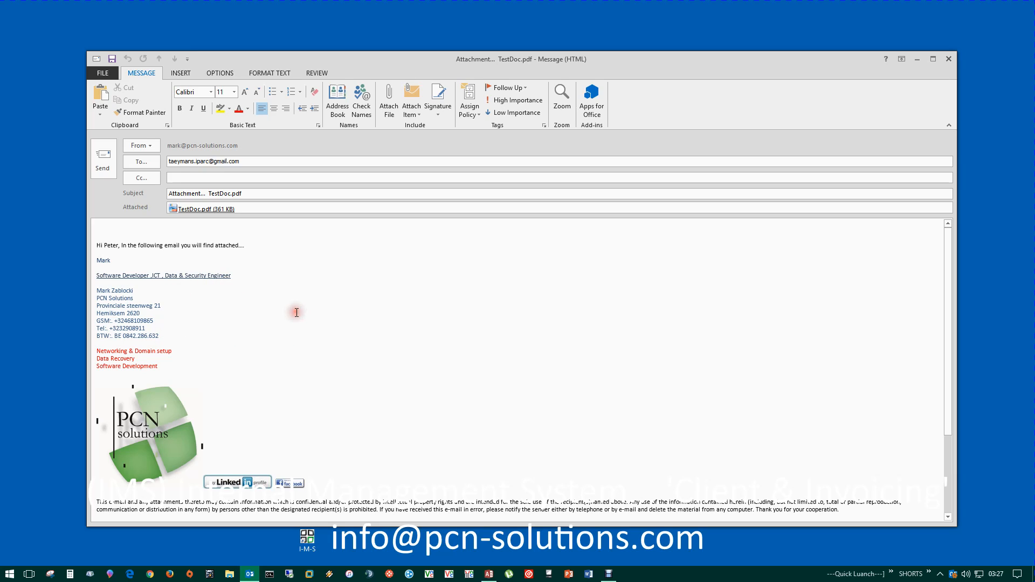
- Close the e-mail draft without saving it and collapse the Scanned documents folder
click(948, 60)
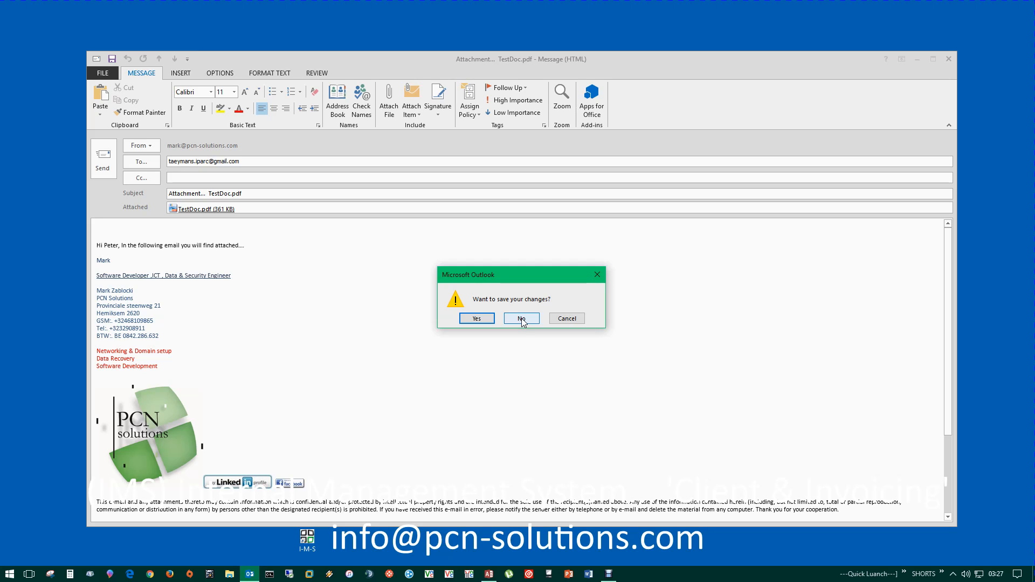
click(520, 318)
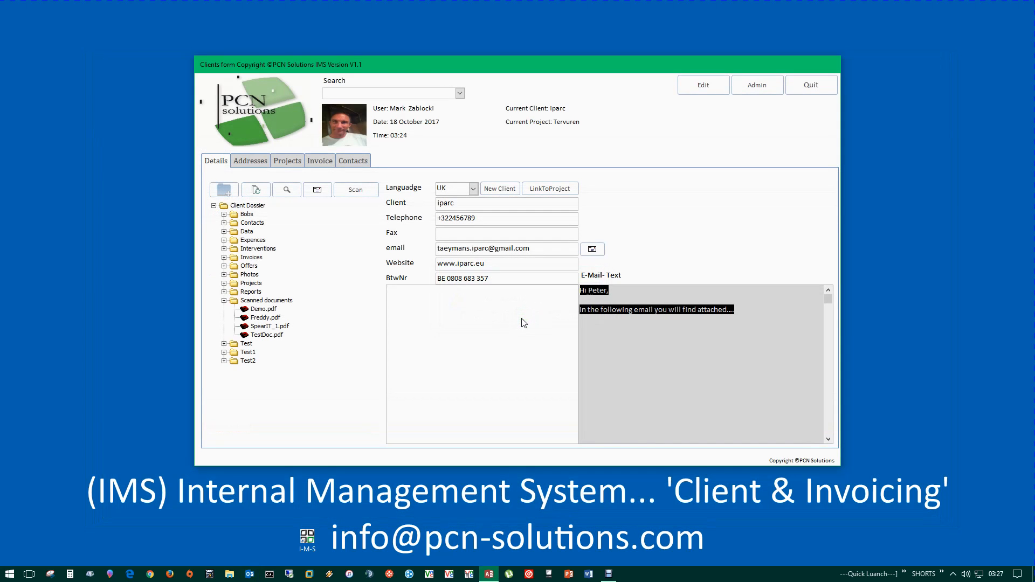
click(437, 311)
click(224, 300)
click(325, 275)
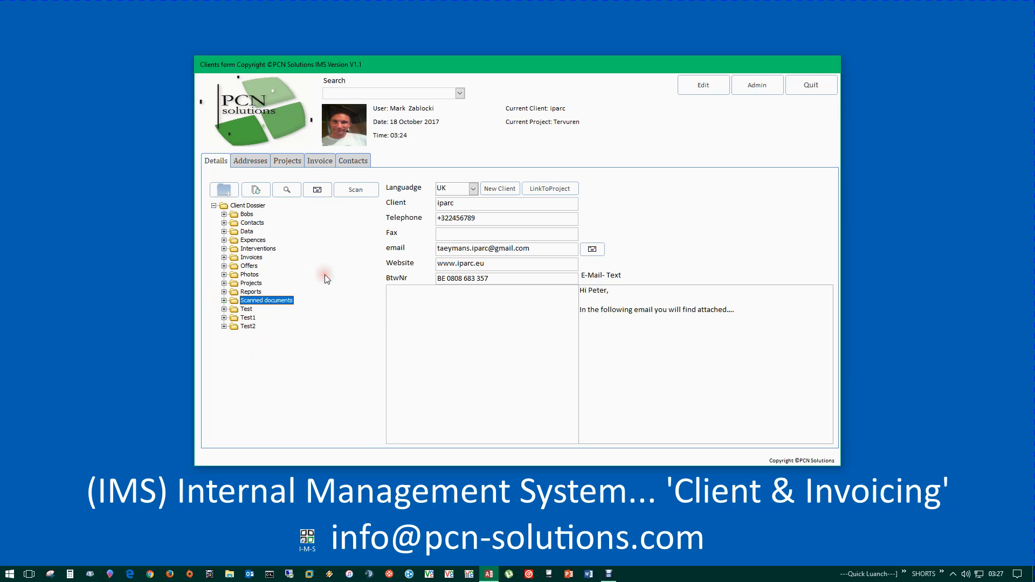
- Check the language options offered for the client
click(471, 178)
click(458, 190)
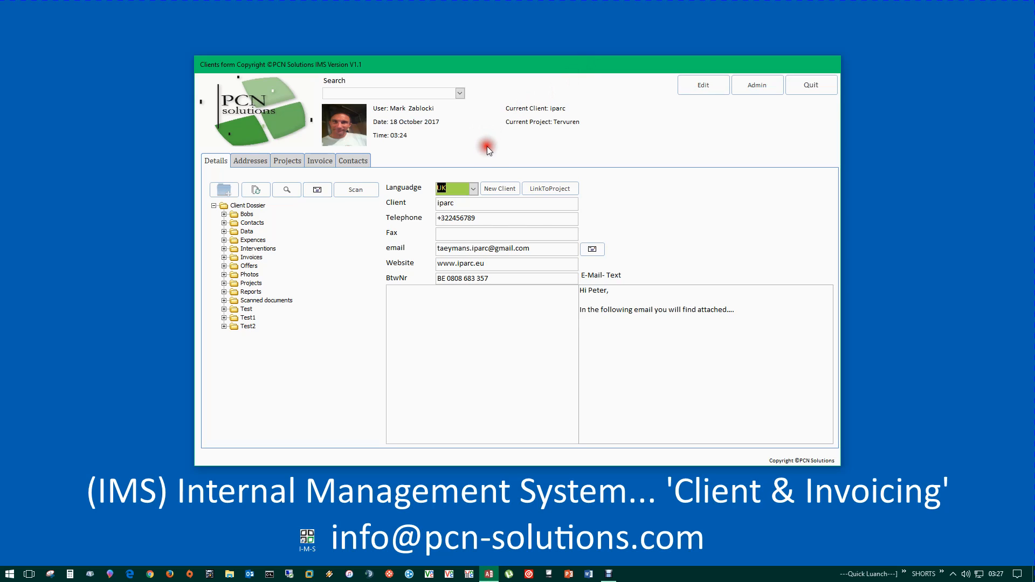
click(472, 189)
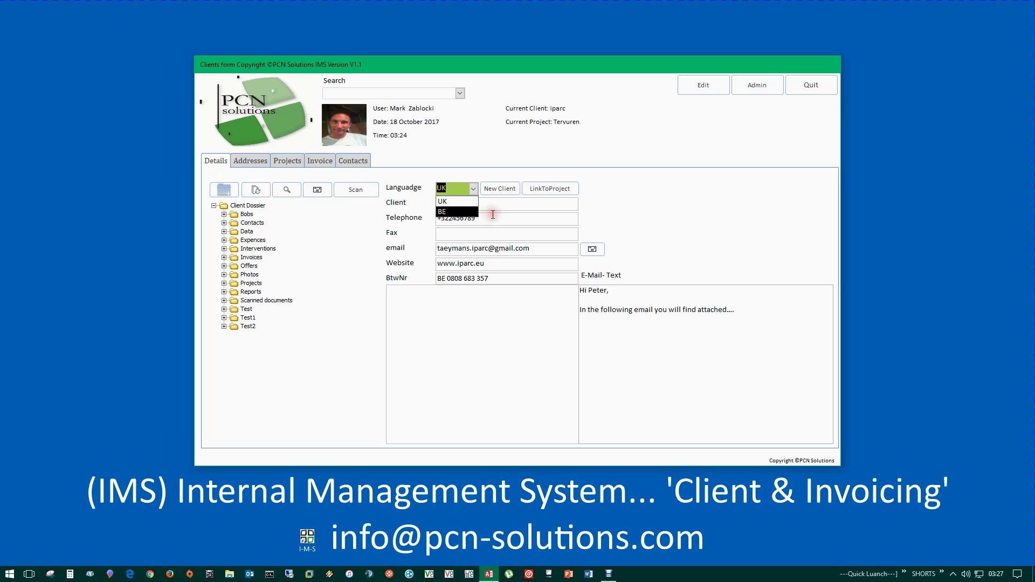
click(617, 174)
click(558, 220)
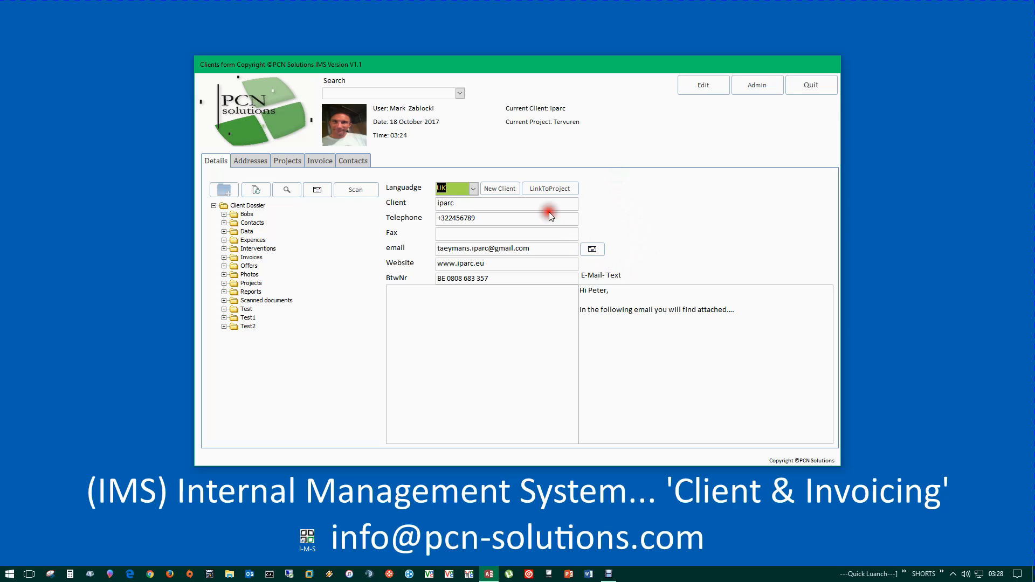
click(462, 187)
- View the client's invoice list and return to the client details
click(323, 159)
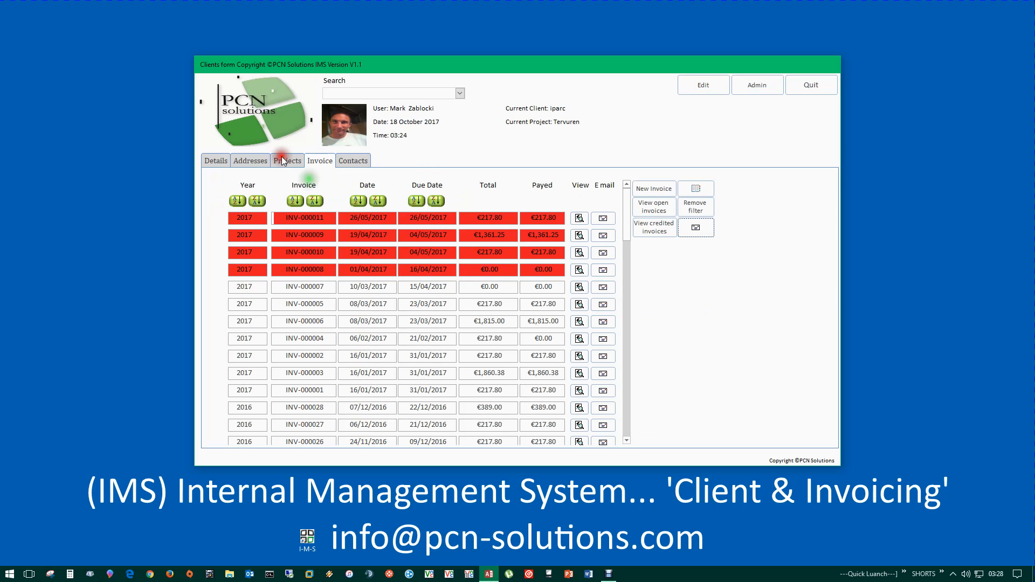
click(217, 161)
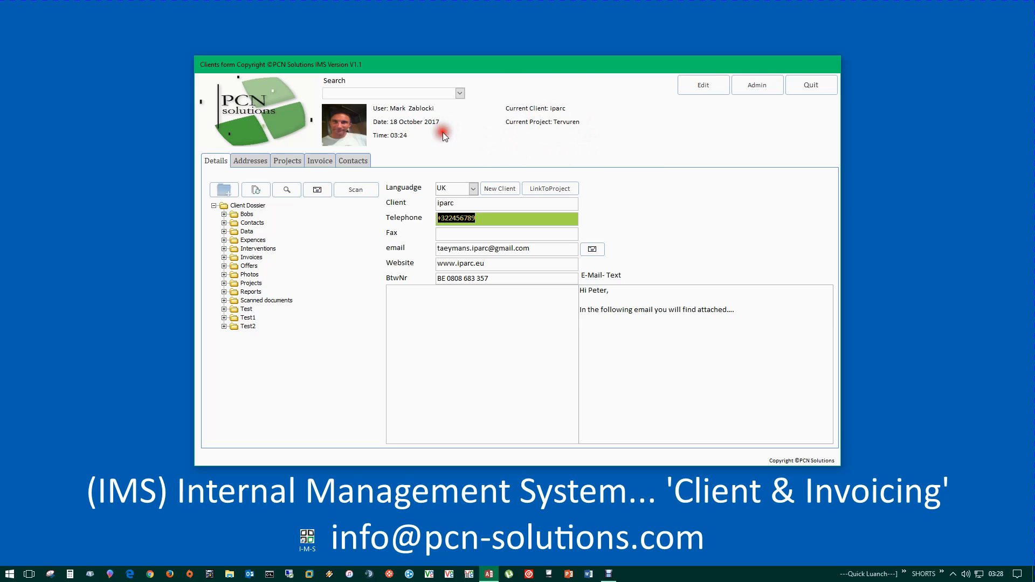
drag(514, 62, 512, 64)
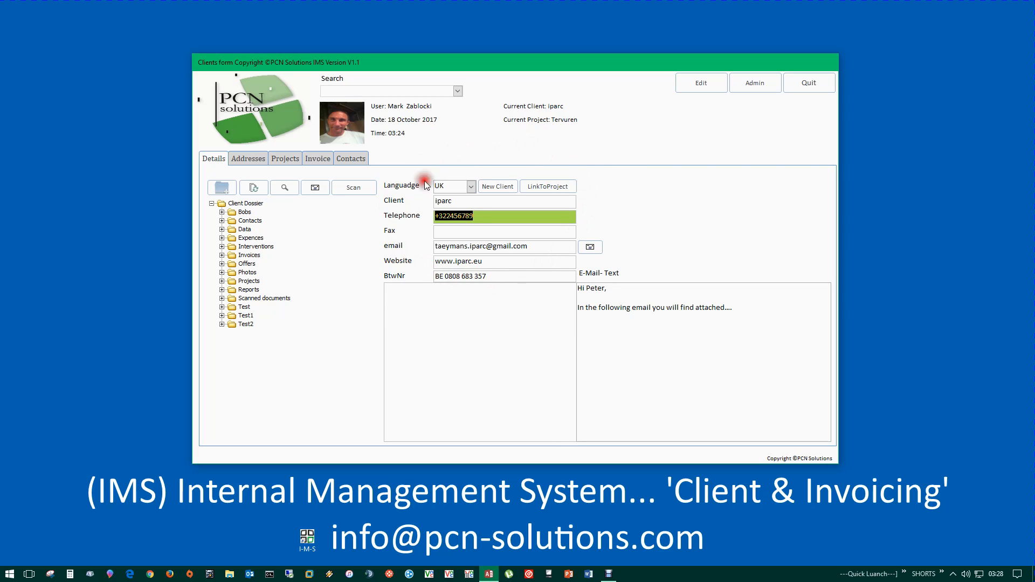
- Open the client's first address in the address form, view each listed address and return to the clients form
click(246, 158)
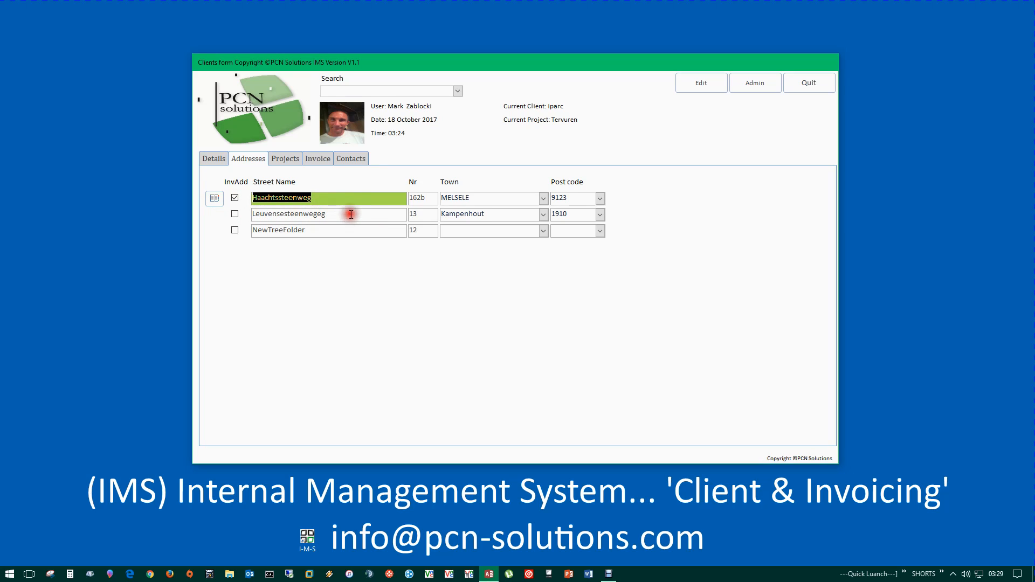
click(292, 198)
double_click(291, 197)
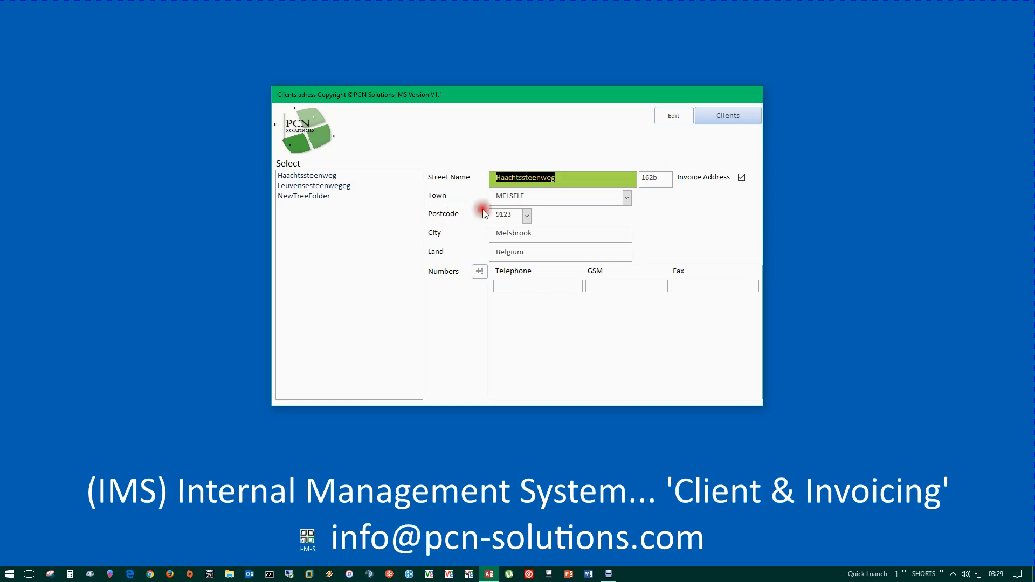
click(333, 176)
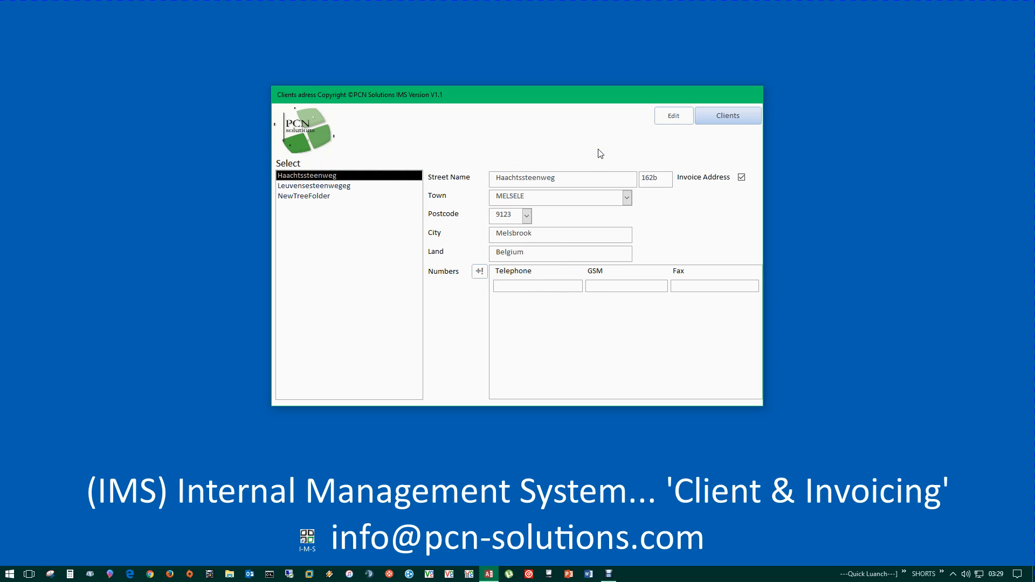
click(596, 131)
click(322, 187)
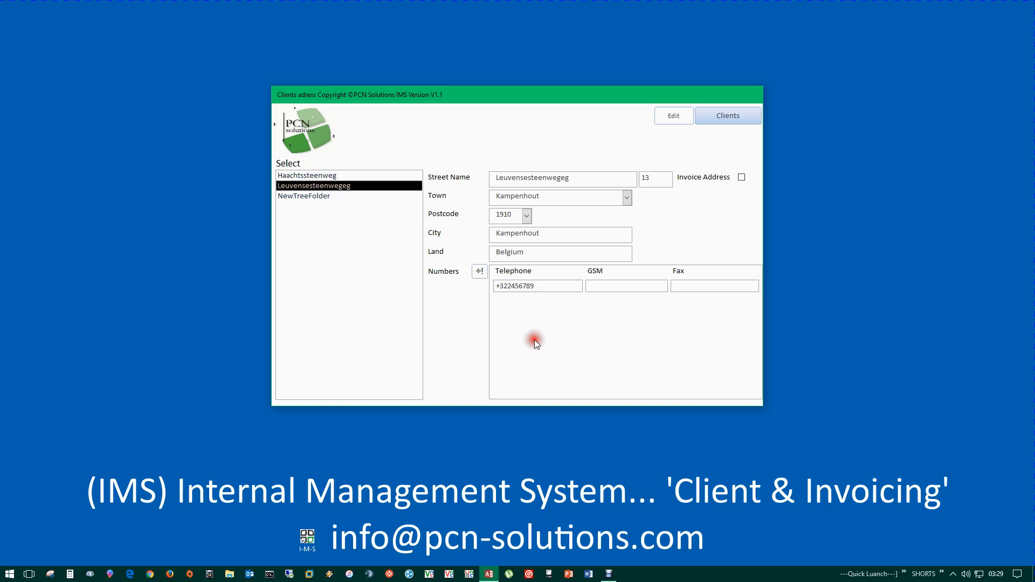
click(577, 284)
click(325, 197)
click(729, 116)
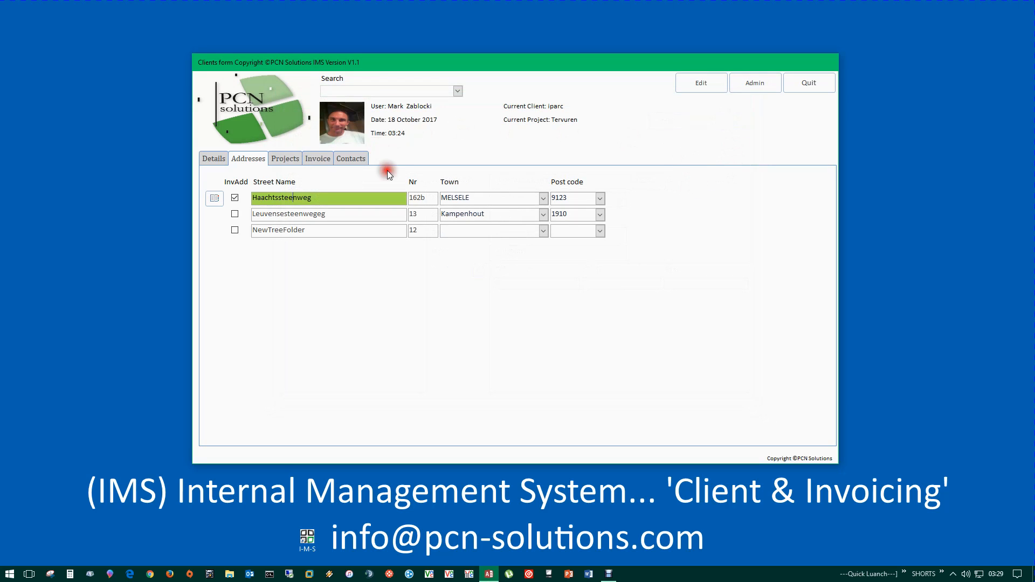
- Show the client's projects and alternate between the Tervuren Software and Restoration projects to compare their folder trees
click(292, 159)
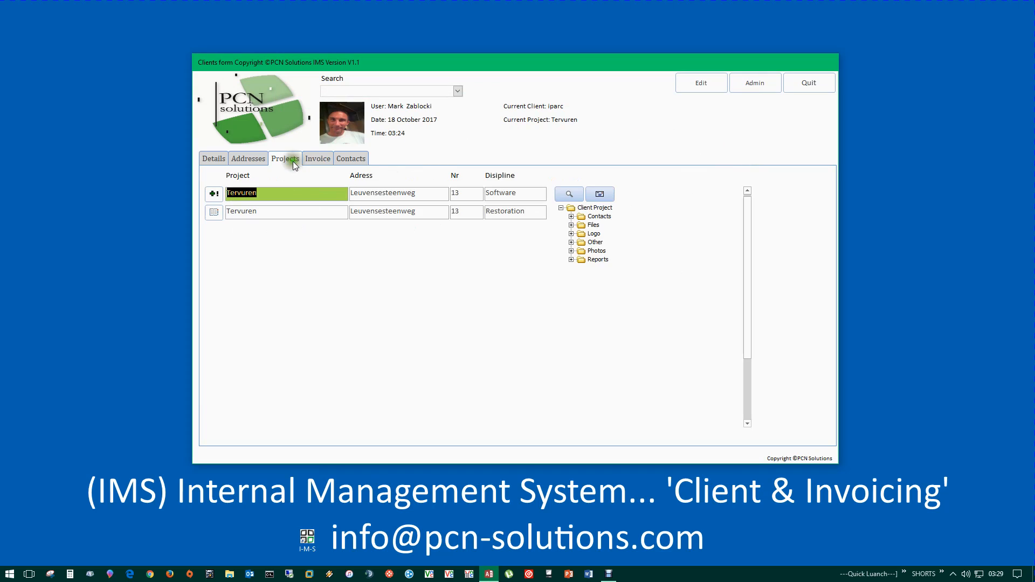
click(261, 211)
click(269, 193)
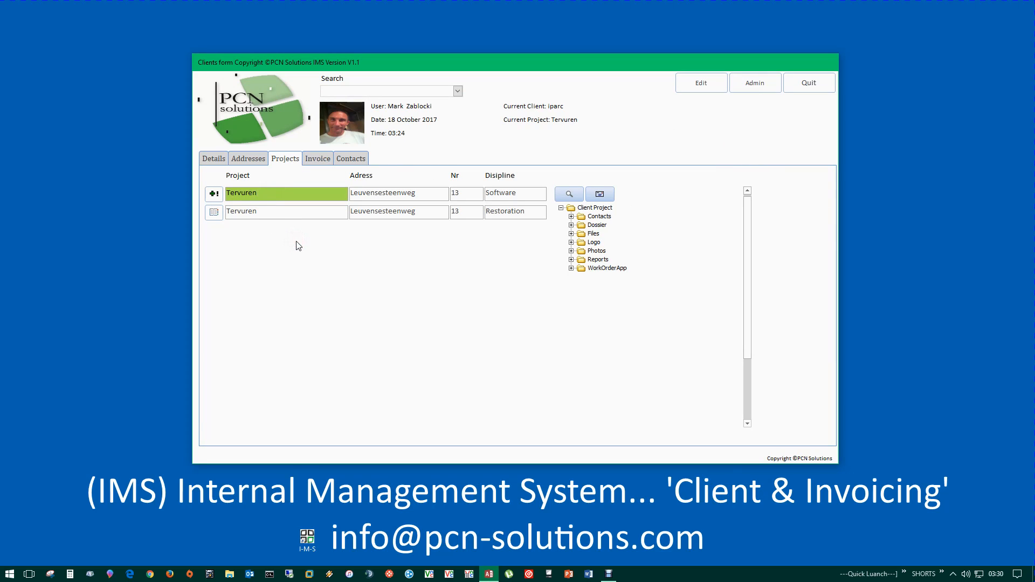
click(660, 267)
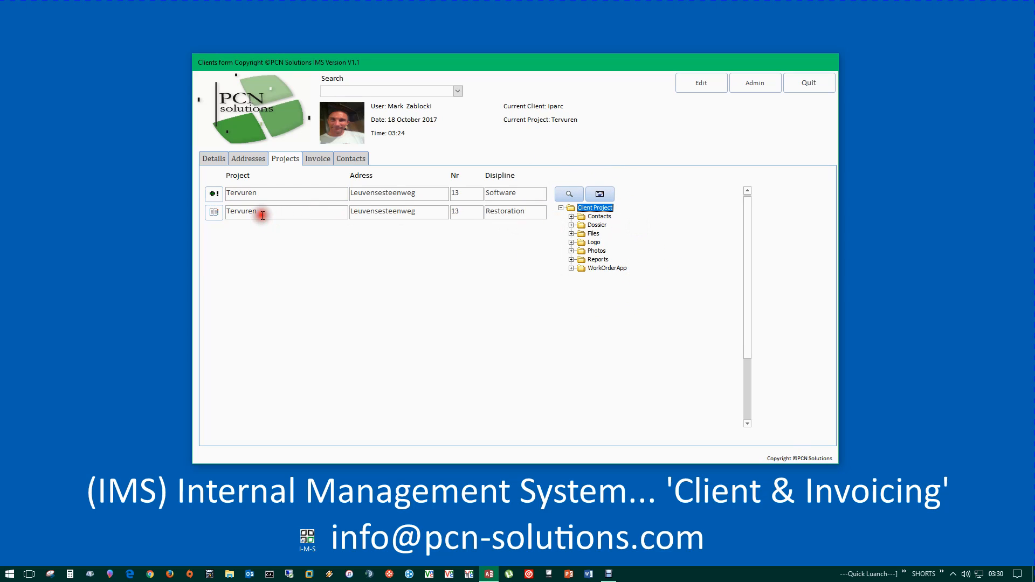
click(246, 212)
click(254, 193)
click(244, 212)
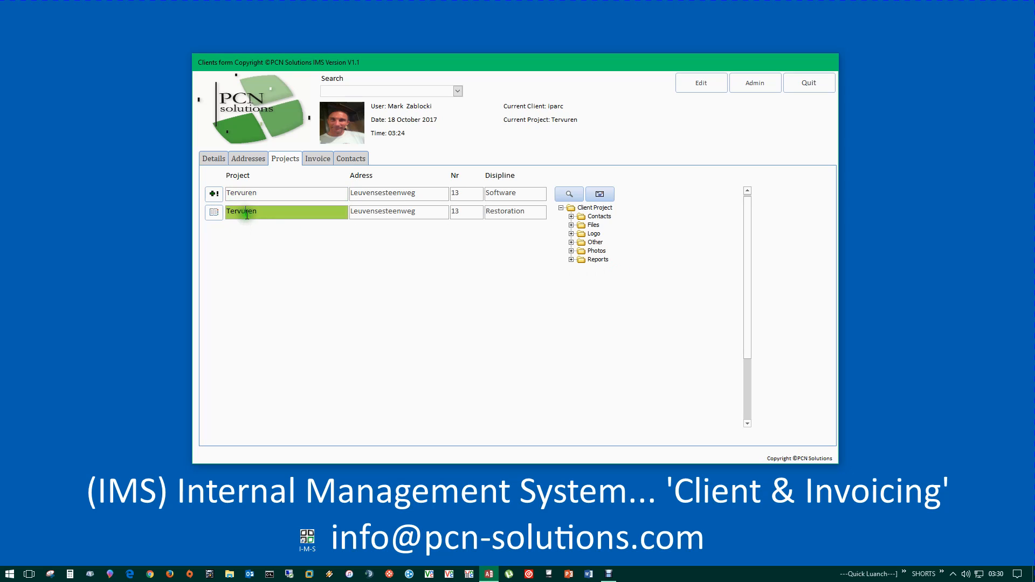
click(260, 192)
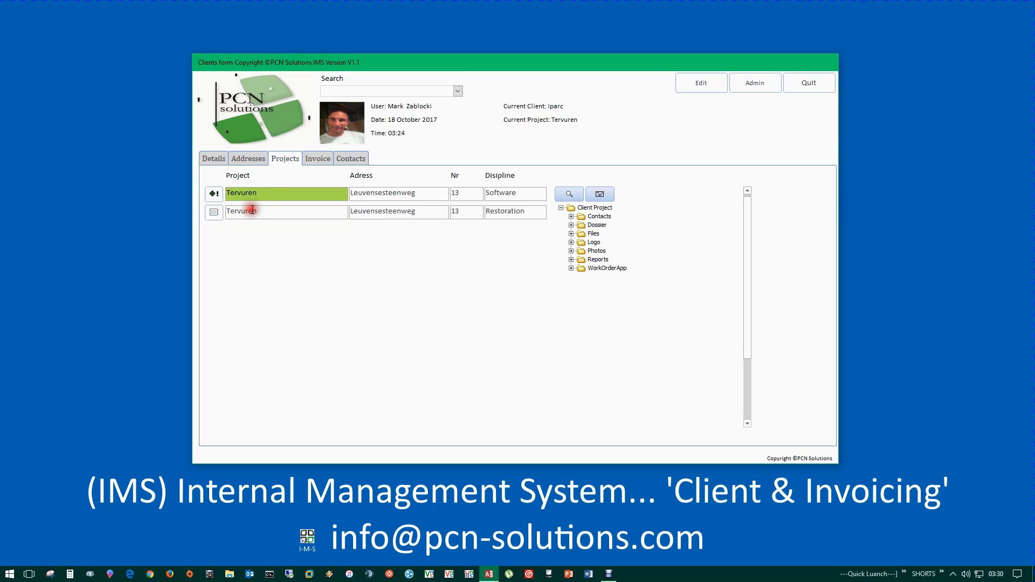
click(251, 211)
click(260, 193)
click(255, 211)
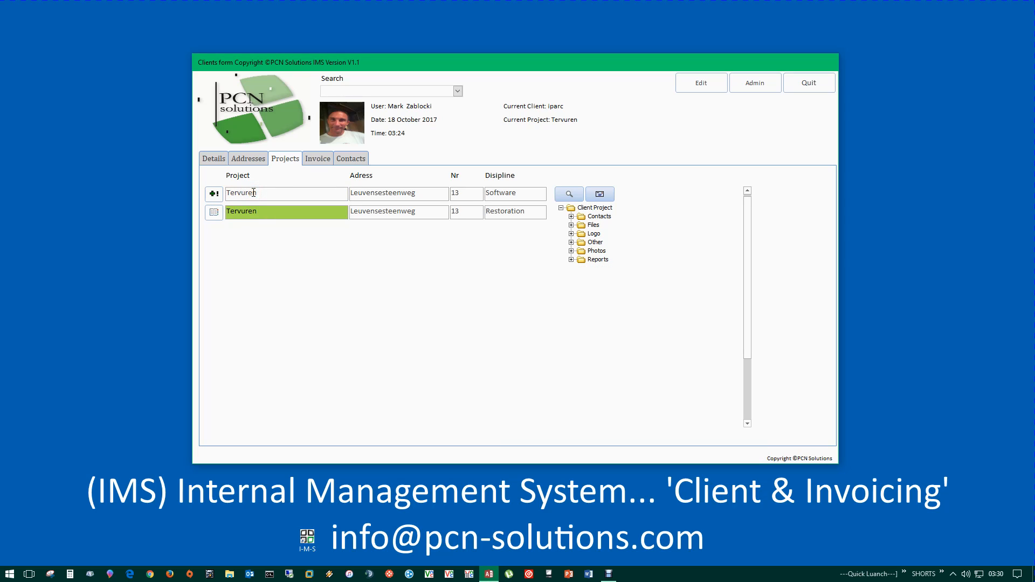
click(254, 193)
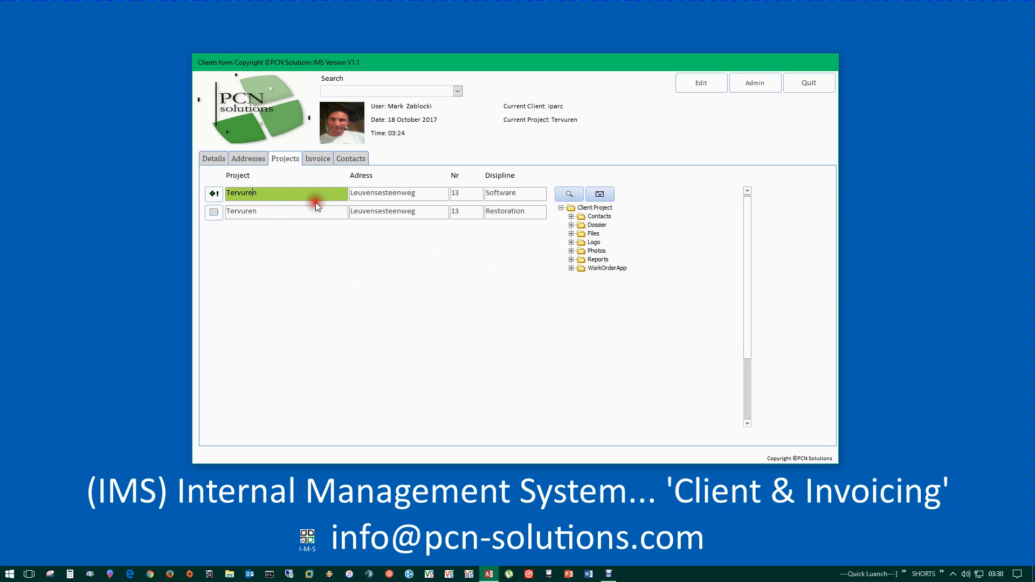
- Compare the Tervuren Restoration and Software project folders, and open the Software project's Files folder in File Explorer, closing it after viewing
click(251, 211)
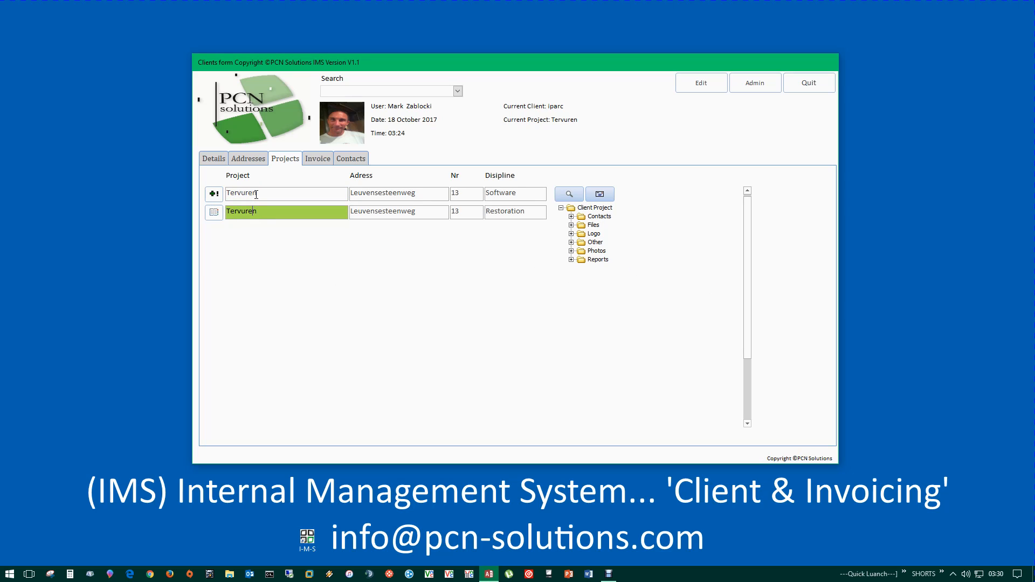
click(256, 194)
click(268, 210)
click(261, 194)
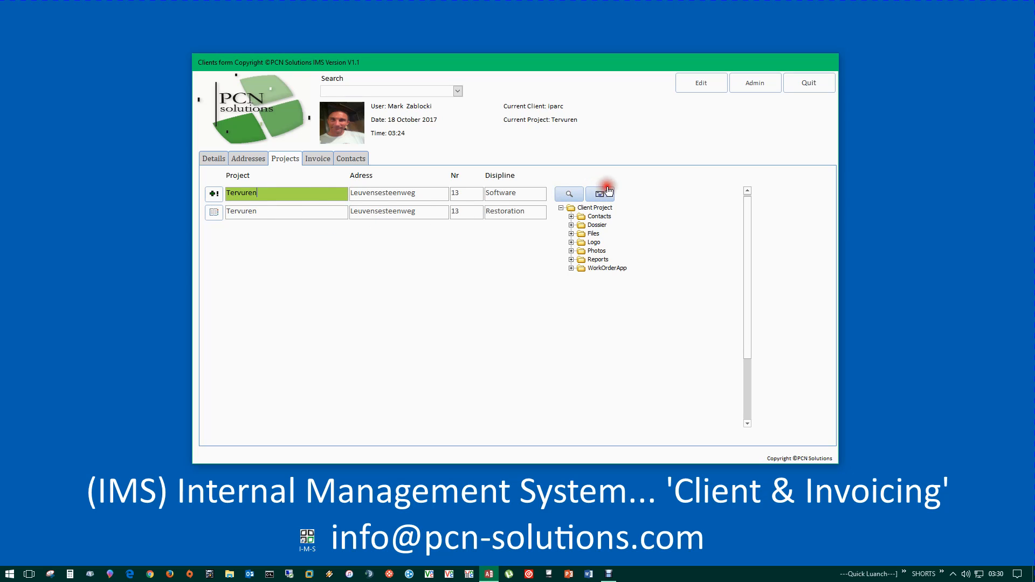
click(593, 233)
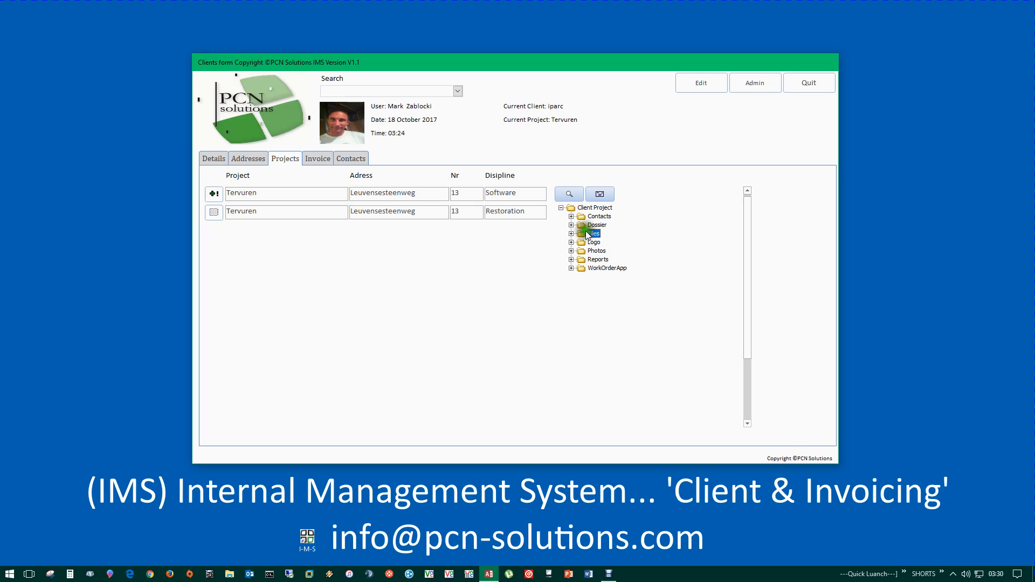
click(569, 194)
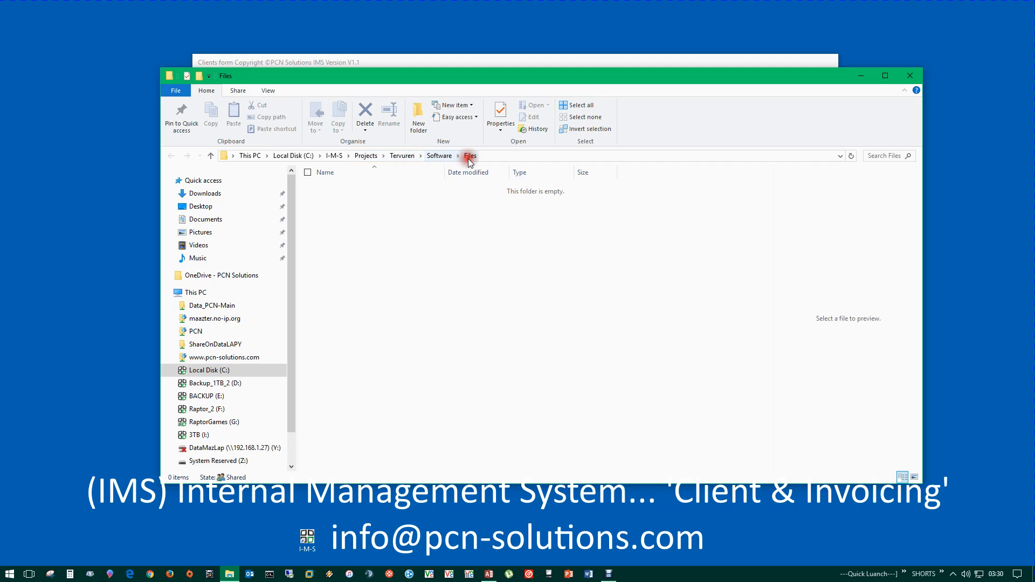
click(910, 78)
- View photo IMG_1356.JPG from the Restoration project's Photos/Faze_2 folder, close it and collapse the Photos folder
click(575, 252)
click(256, 213)
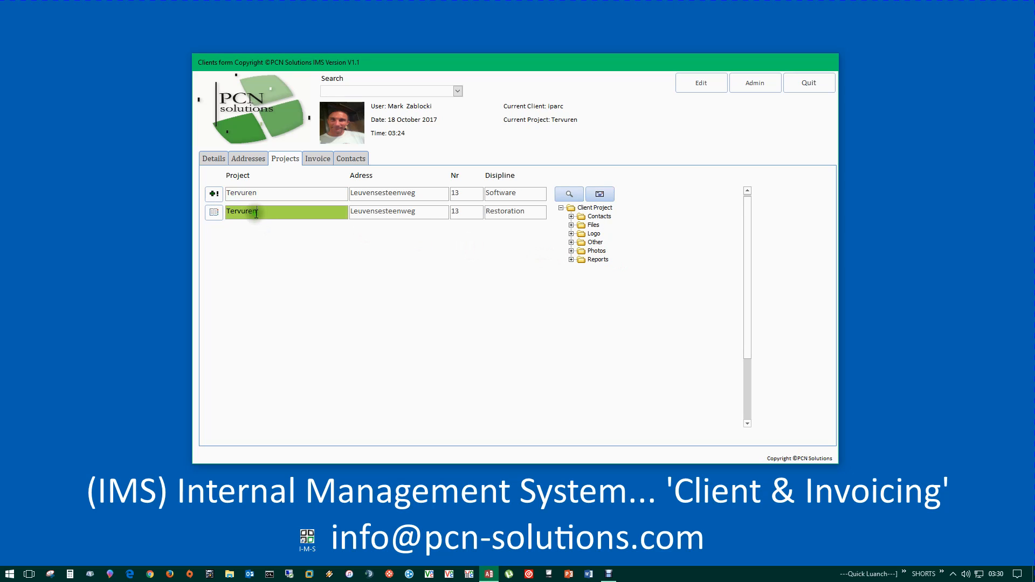
click(571, 250)
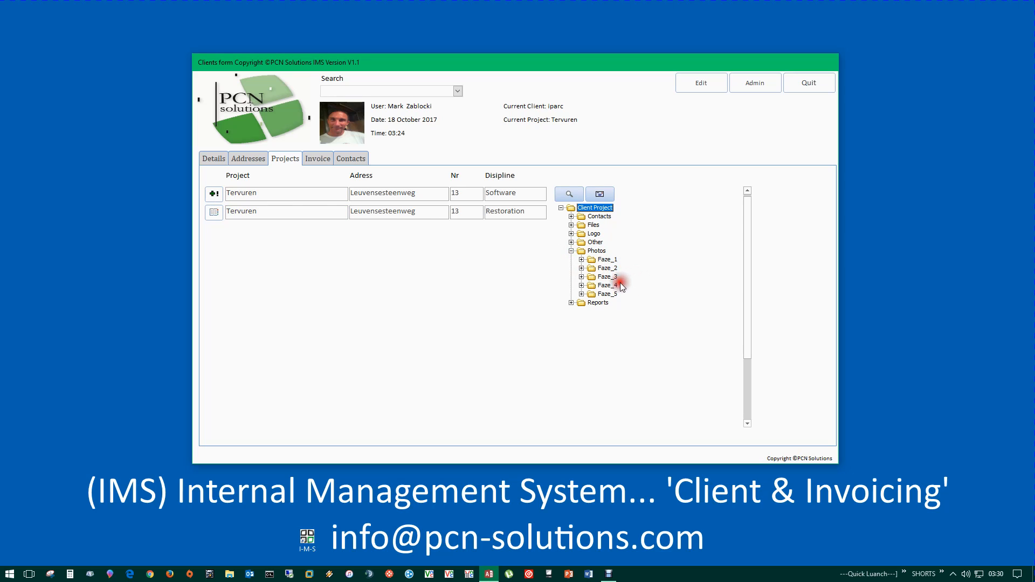
click(582, 268)
click(628, 286)
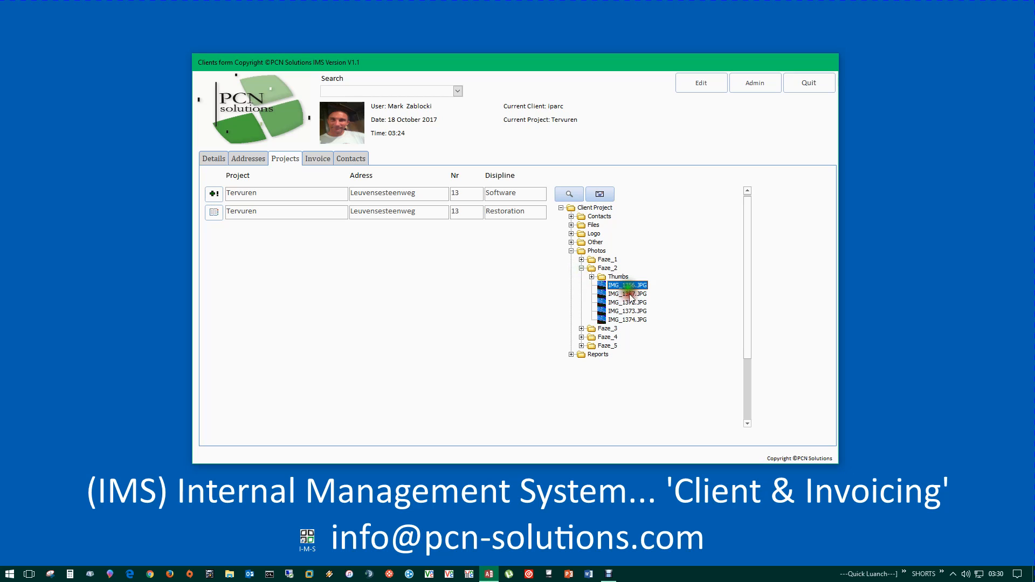
click(569, 195)
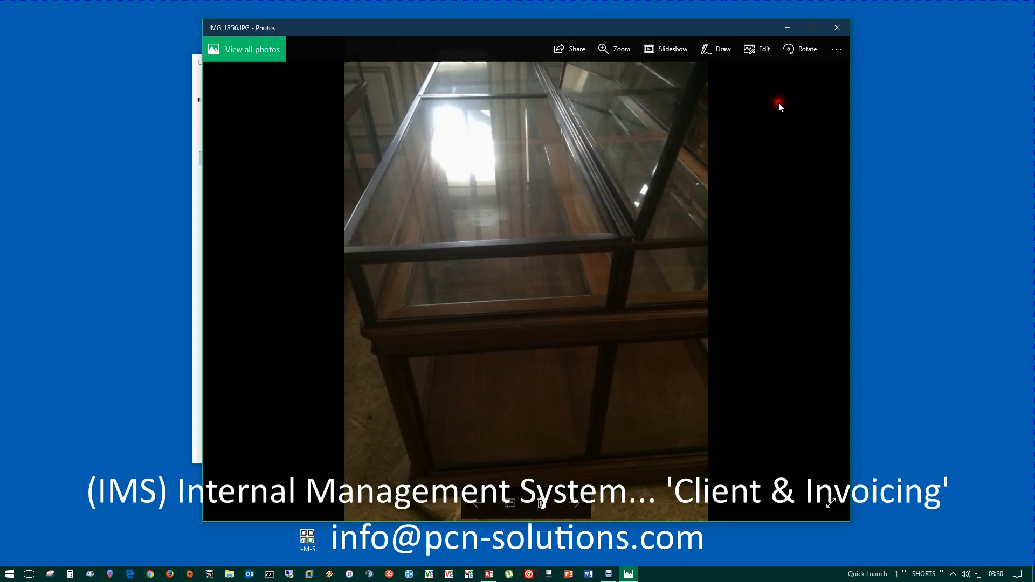
click(844, 28)
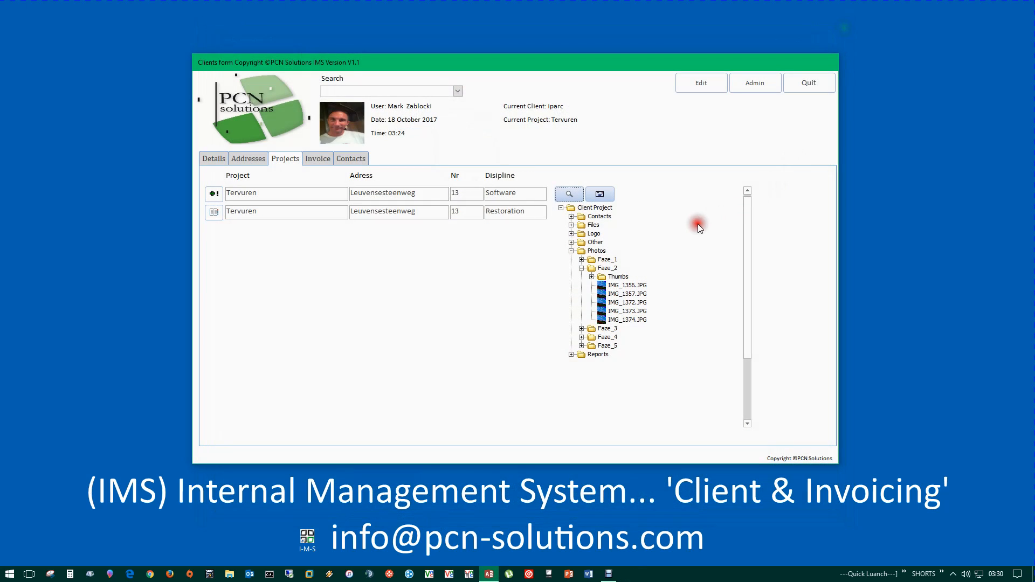
click(571, 250)
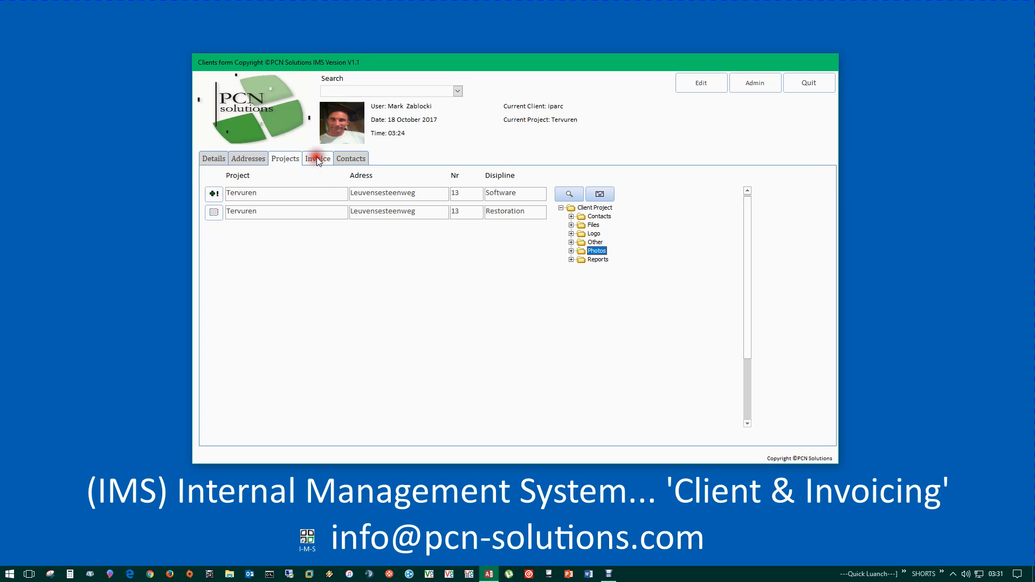
- Show the client's contacts and open the default contact's record in the contacts form
click(345, 160)
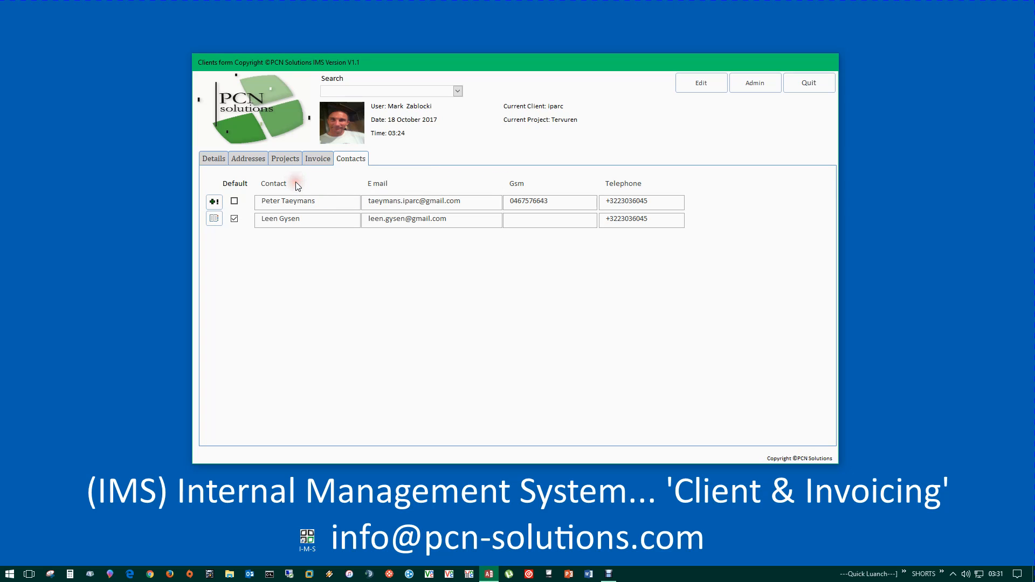
click(305, 201)
click(303, 224)
click(293, 203)
drag(300, 221, 298, 204)
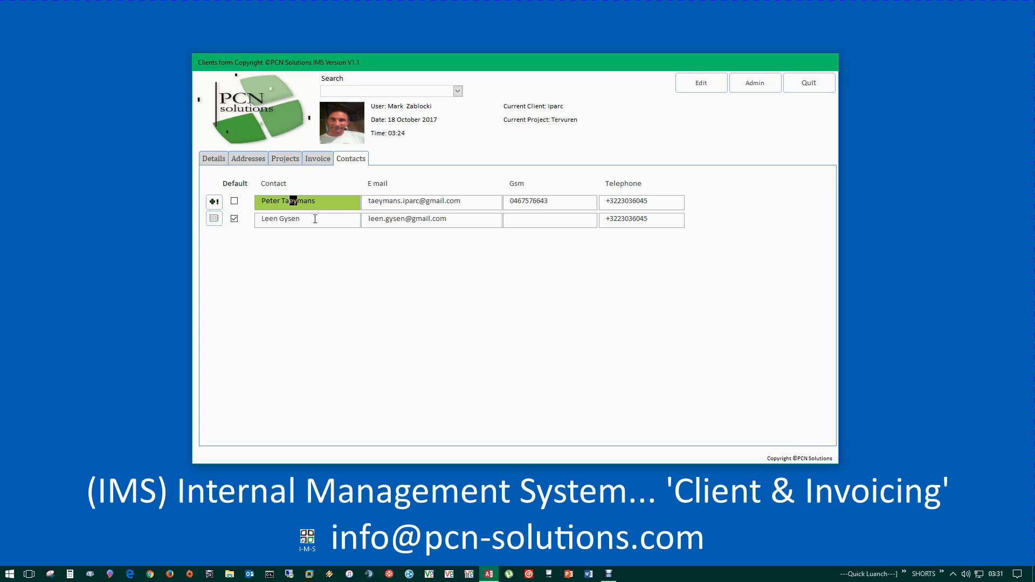
double_click(311, 218)
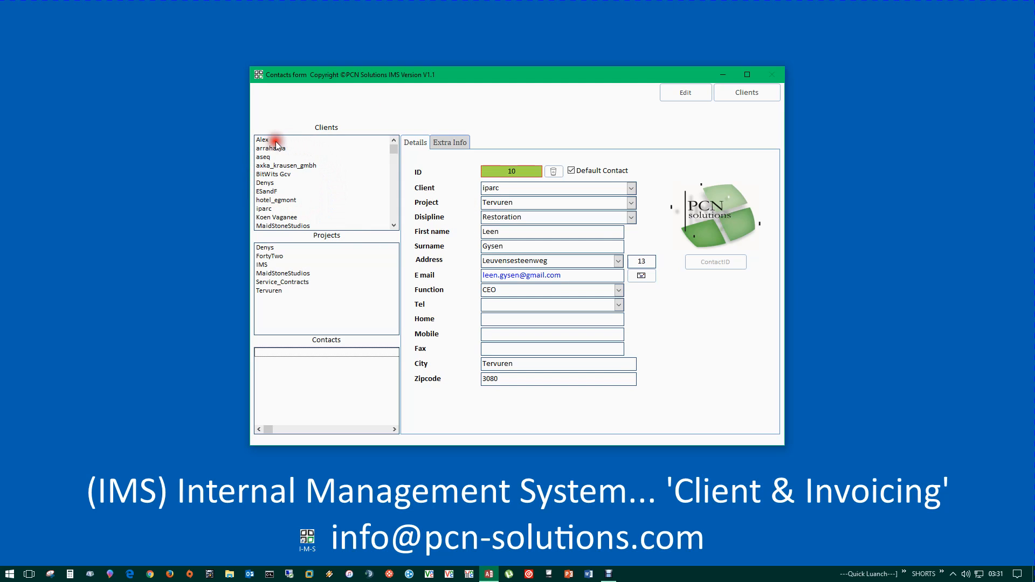
- Browse the contact records by client aseq, project IMS and client iparc
click(303, 157)
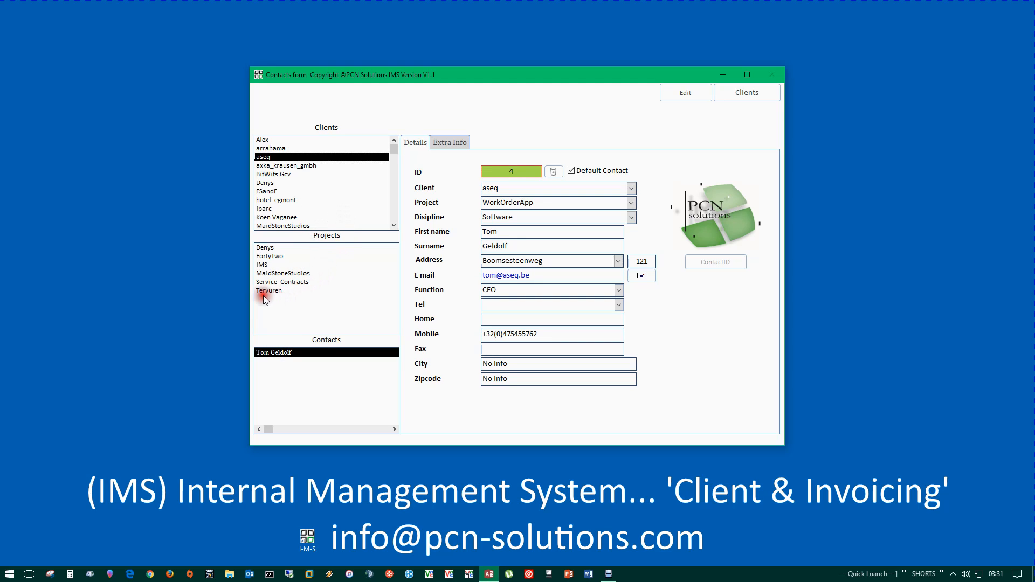
click(261, 265)
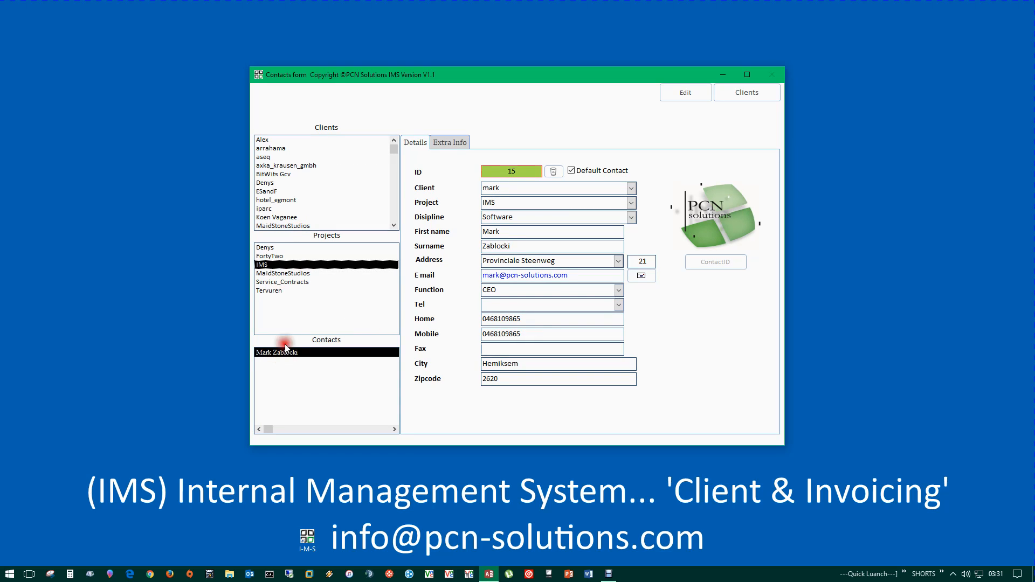
click(267, 214)
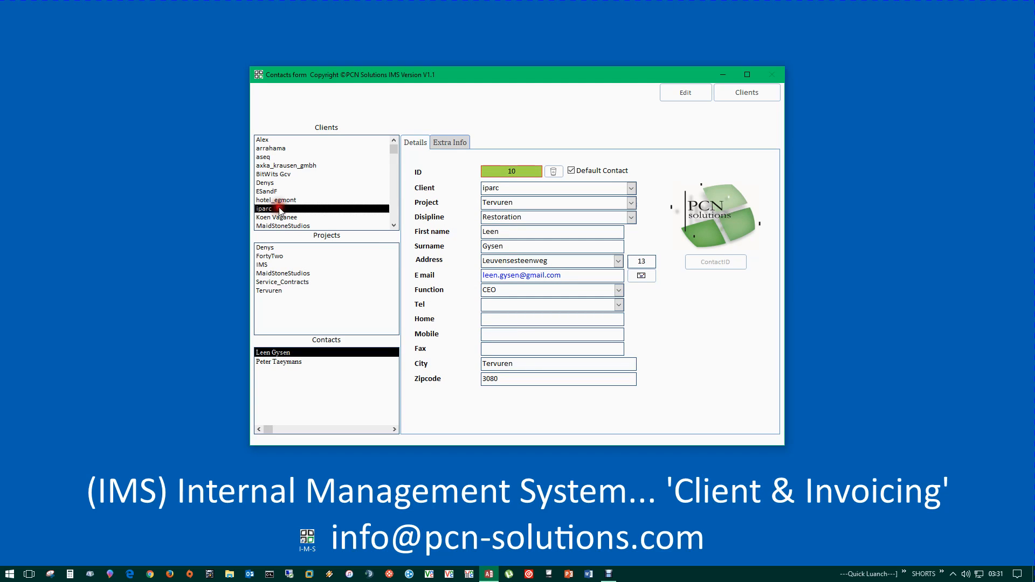
drag(460, 73, 456, 71)
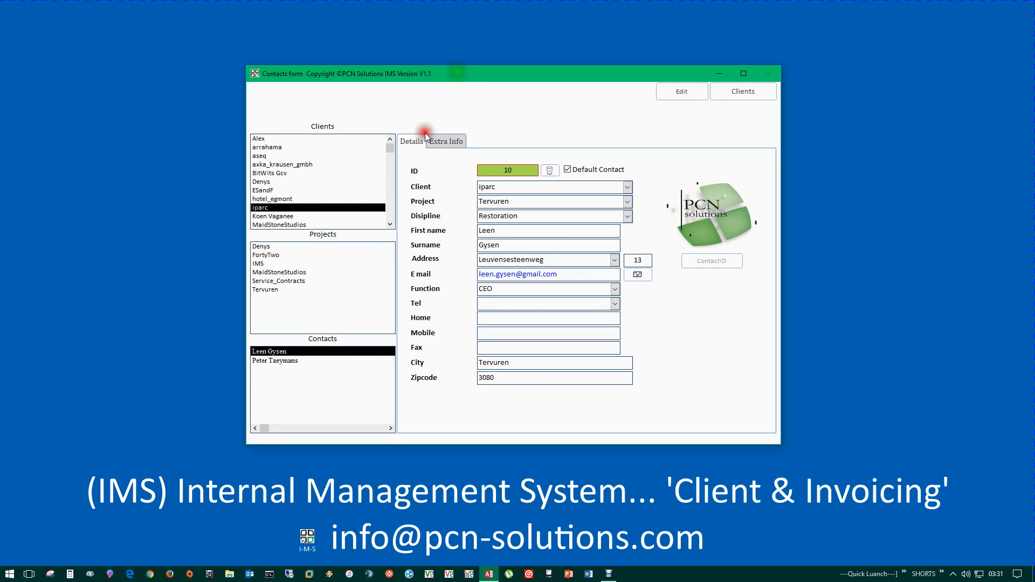
- View both iparc contacts, ending on the non-default contact's details, and return to the clients form
click(283, 361)
click(274, 351)
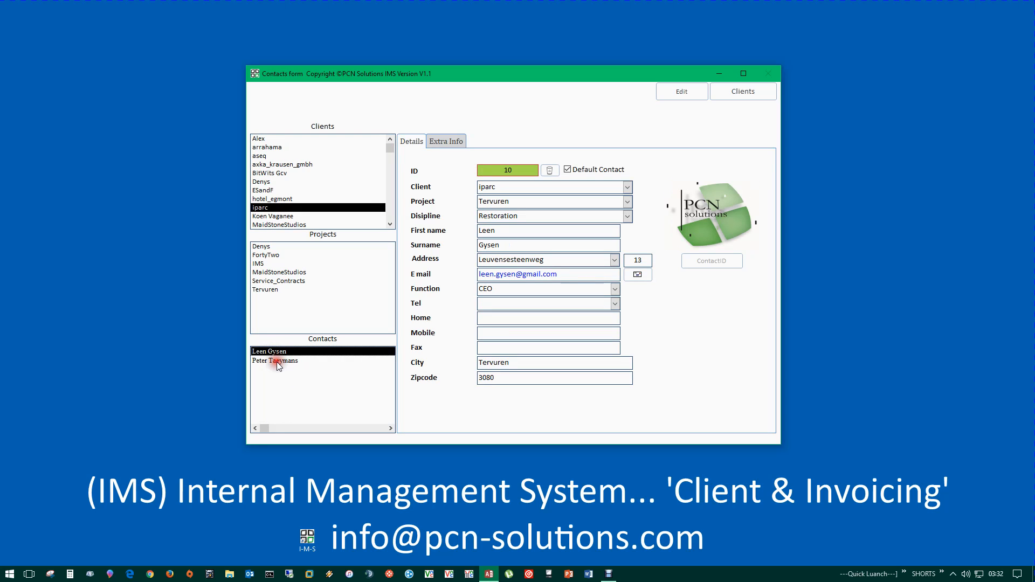
click(277, 362)
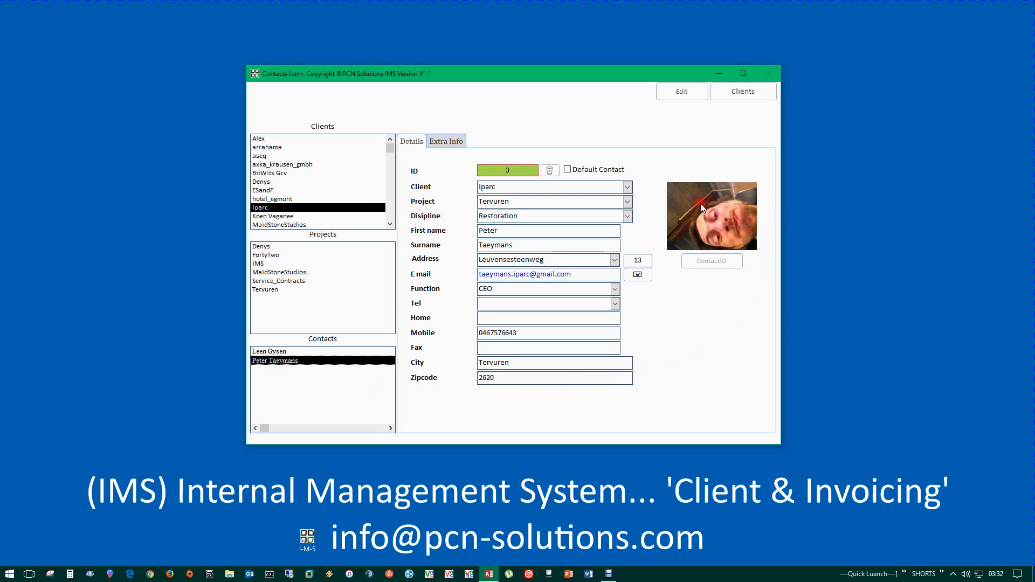
click(488, 351)
click(601, 275)
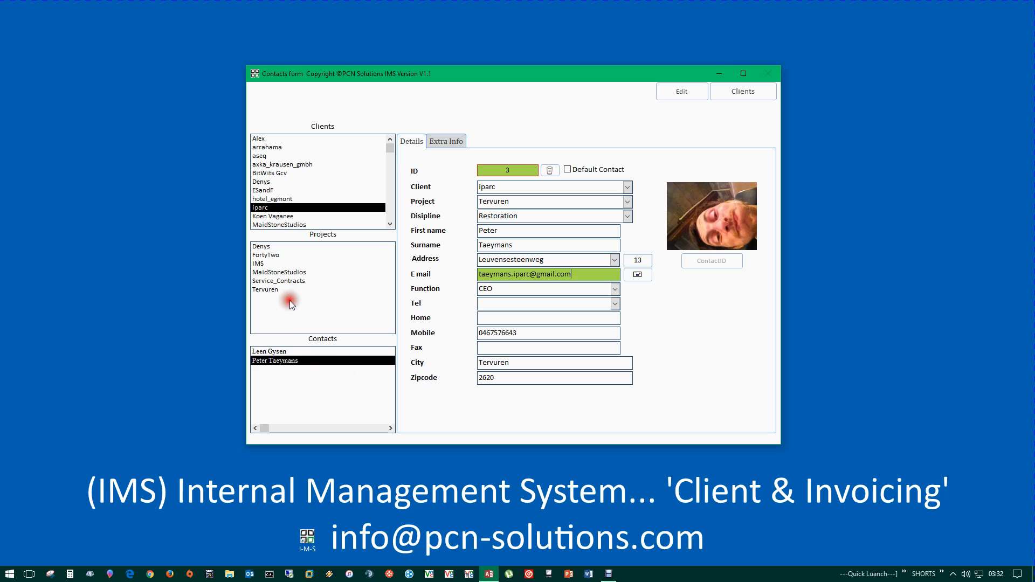
click(753, 93)
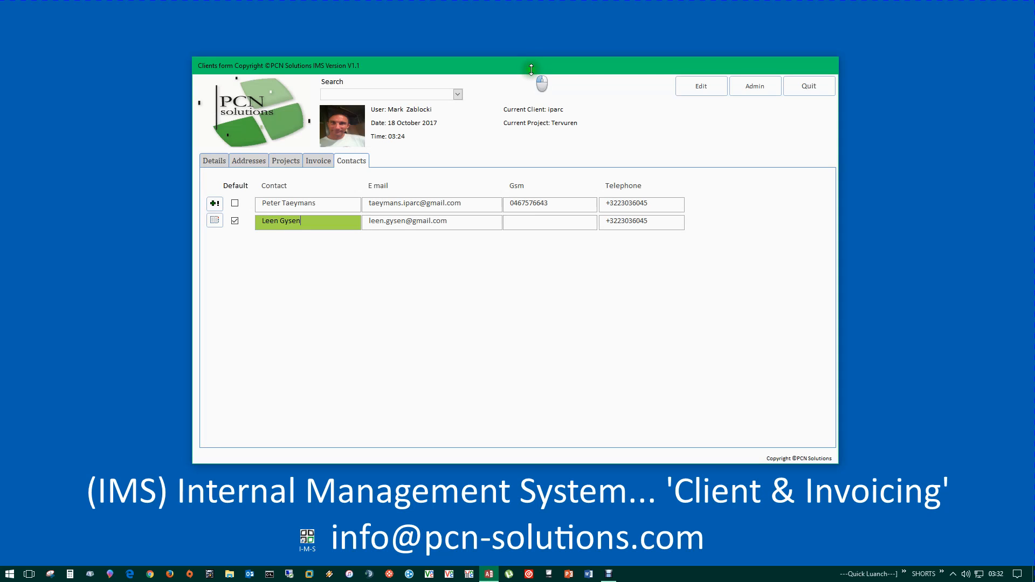
- Show the client's invoice list and examine the overdue invoices and the column sorting options
drag(531, 69, 545, 95)
click(340, 186)
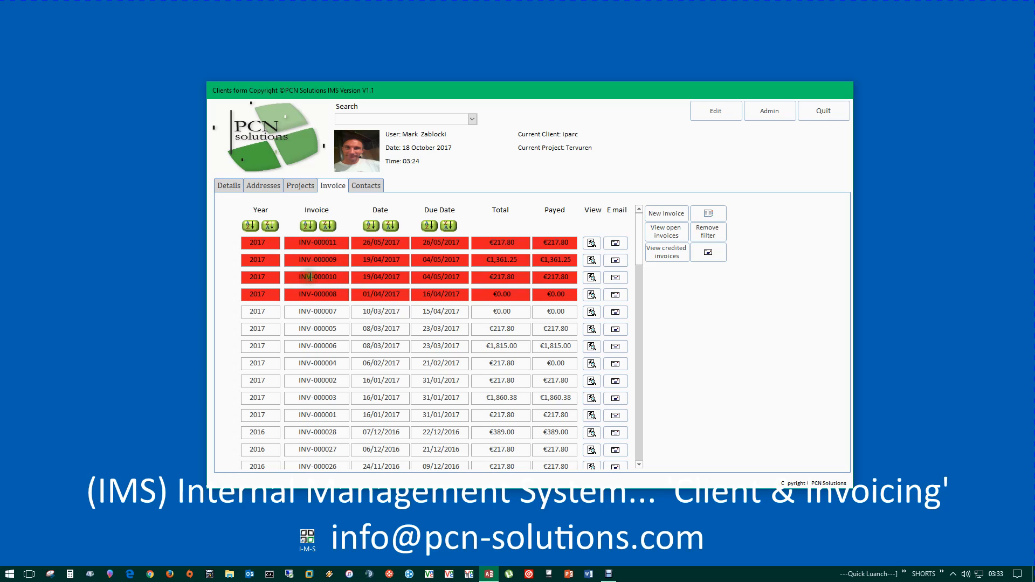
click(313, 295)
drag(541, 101, 545, 88)
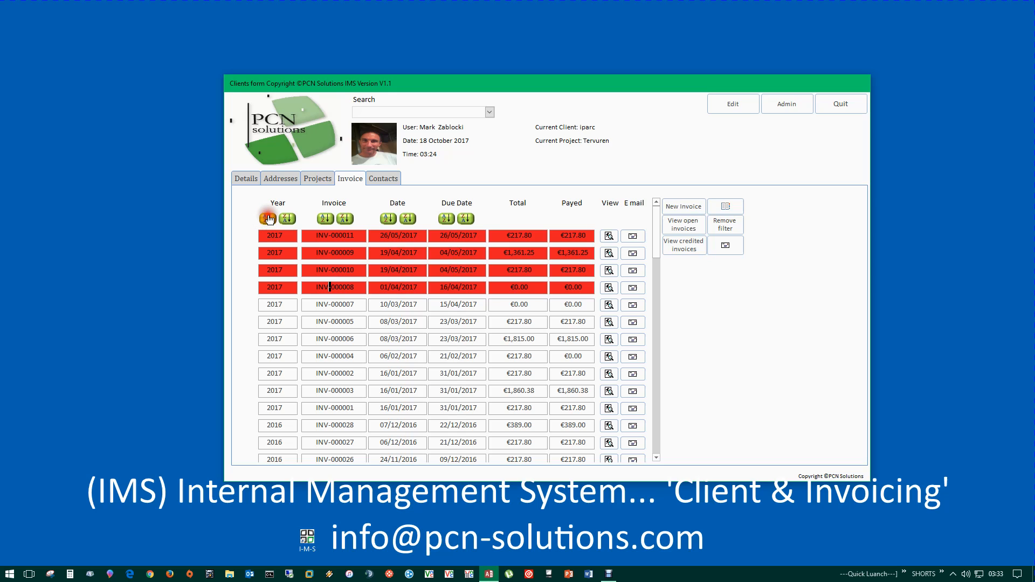
click(327, 218)
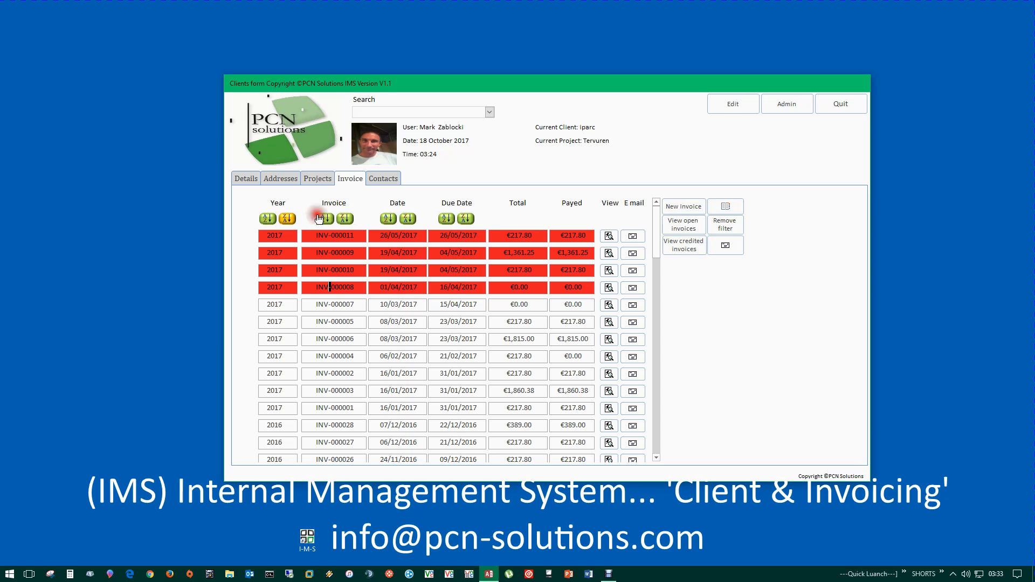
click(455, 217)
- Preview the client's invoice dated 26/05/2017 and close the report
click(334, 236)
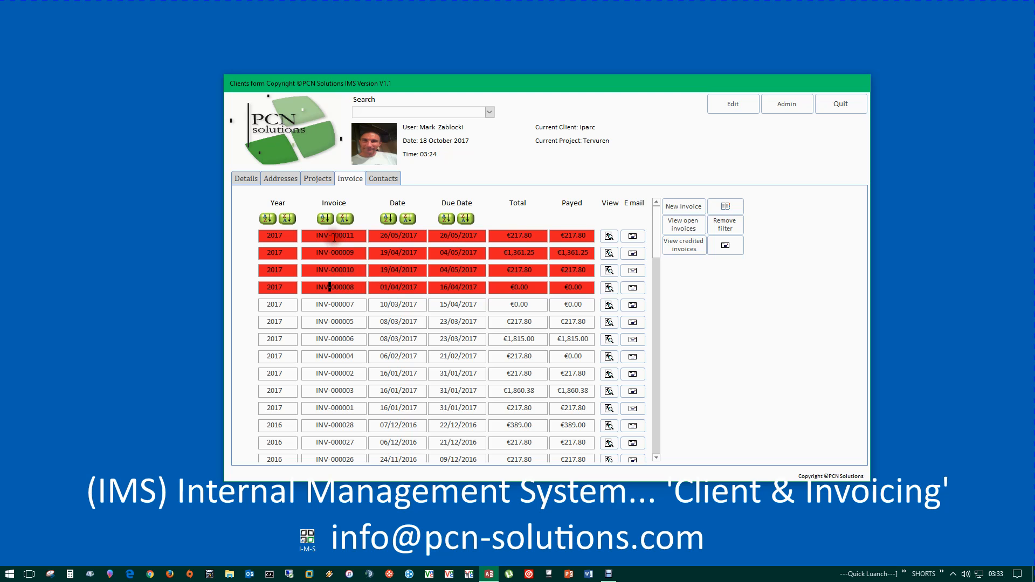
click(632, 270)
click(609, 236)
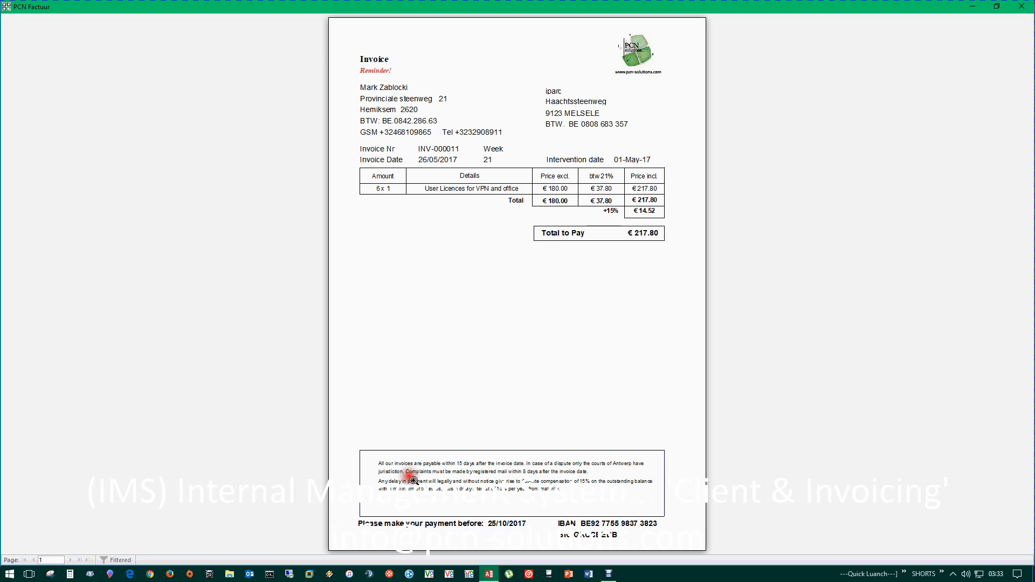
click(1020, 8)
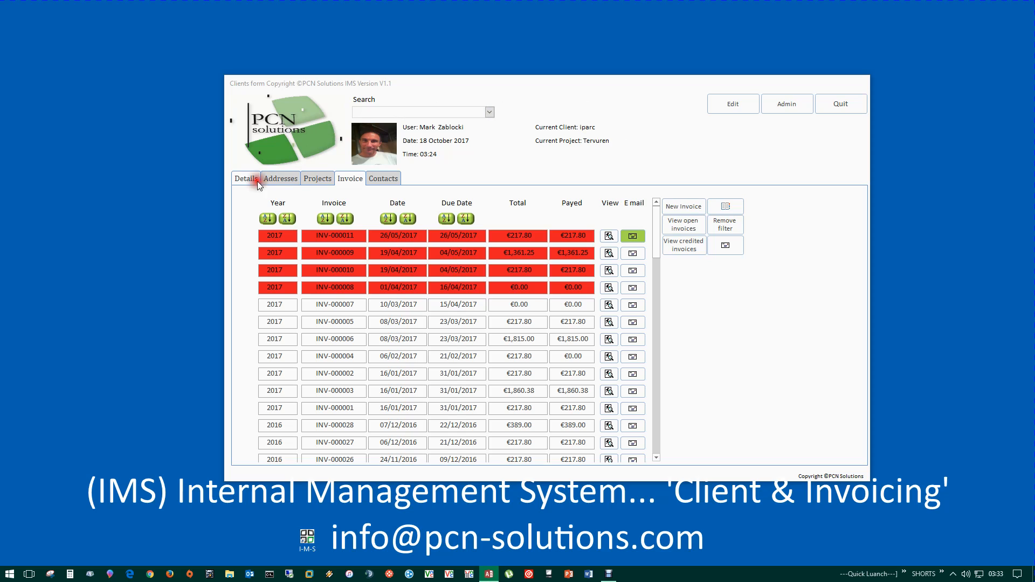
- Change the client's language to BE in the client details and save the record
click(245, 175)
click(738, 106)
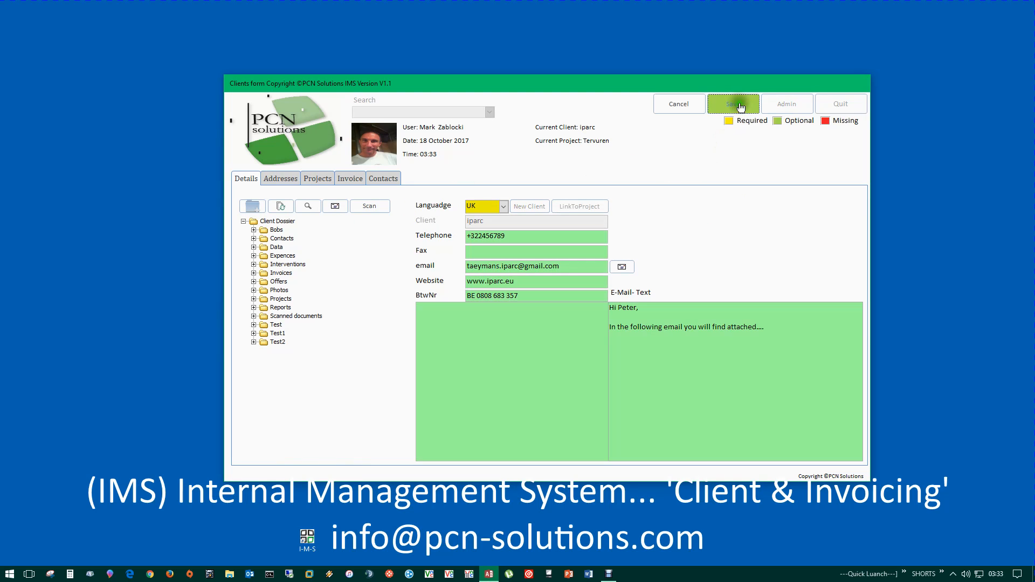
click(504, 206)
click(732, 104)
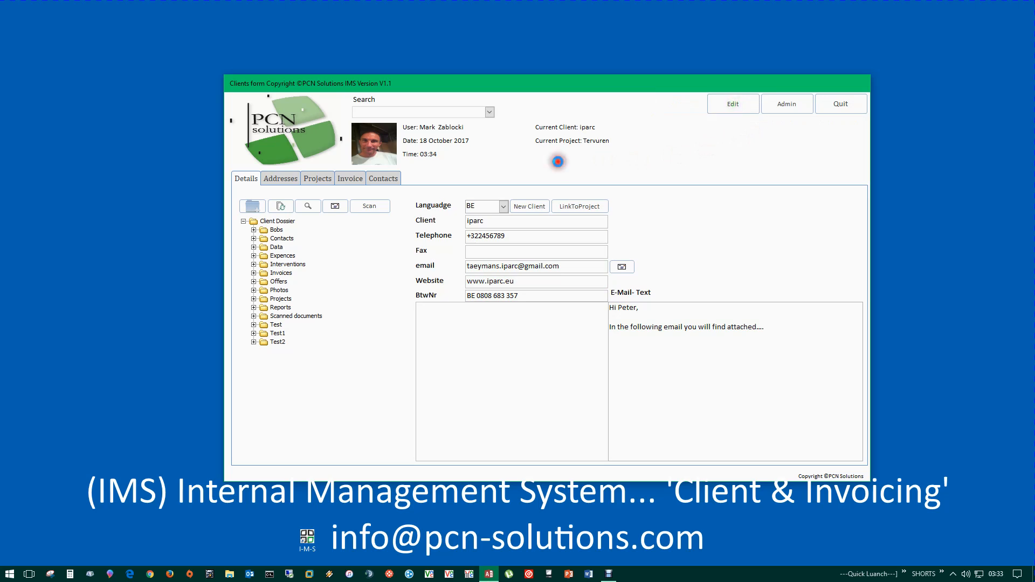
- Preview the 26/05/2017 invoice in the client's BE language and close the report
click(348, 179)
click(608, 237)
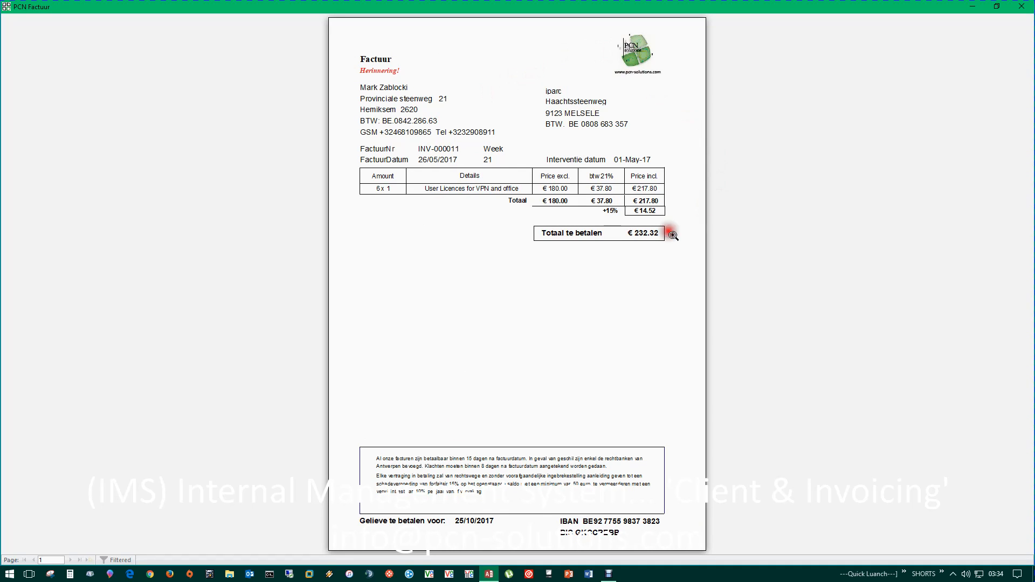
click(1030, 6)
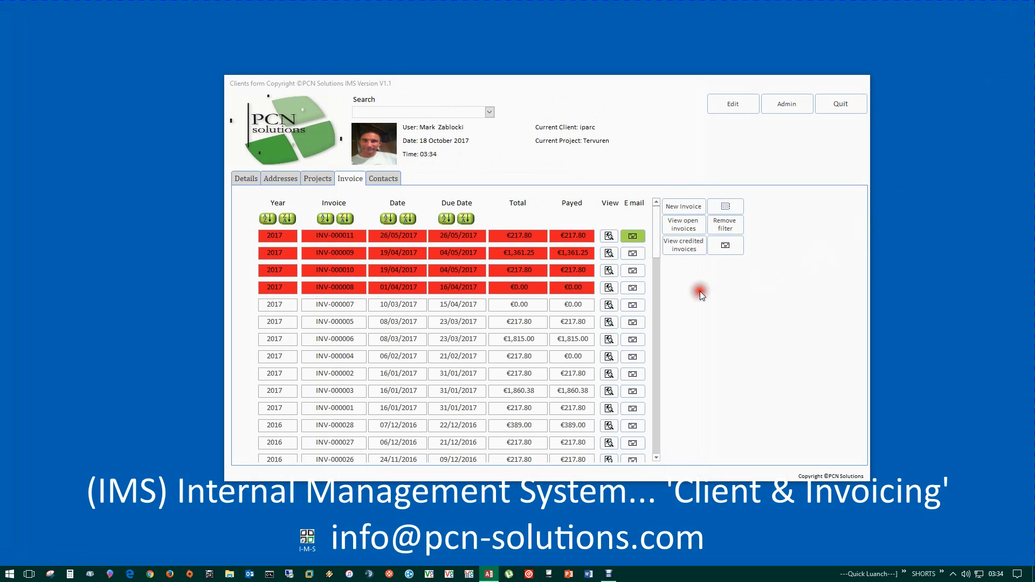
- Set the client's language to UK in the client details and save the record
click(241, 179)
click(726, 110)
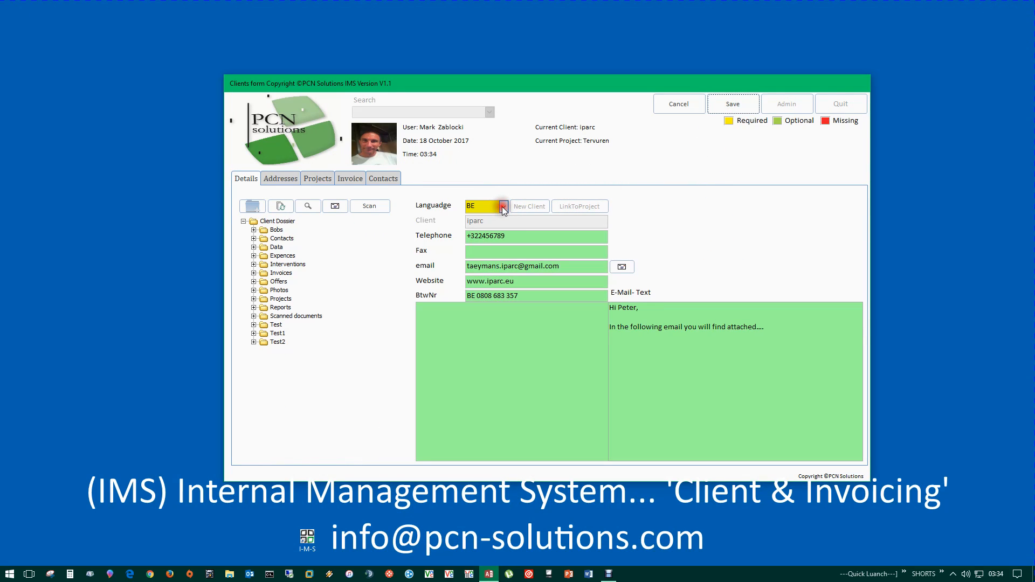
click(489, 219)
click(729, 103)
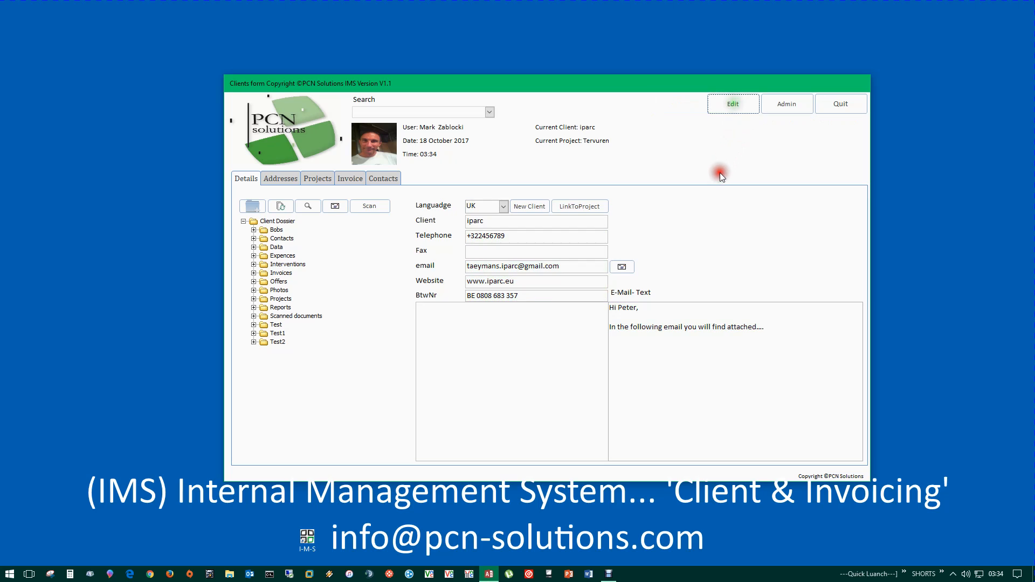
- Preview the client's €1,361.25 invoice dated 19/04/2017 from the invoice list
click(348, 179)
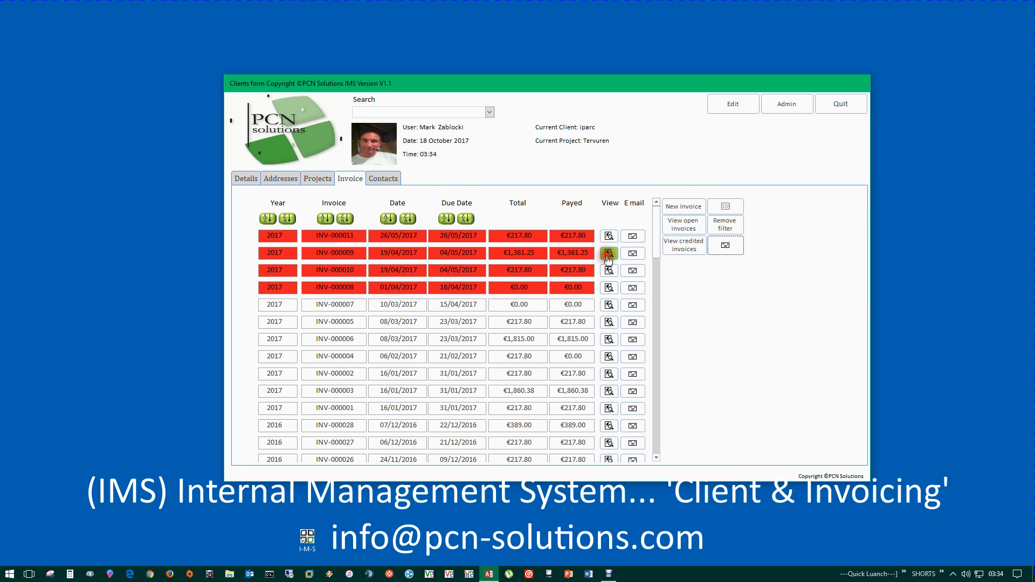
click(610, 238)
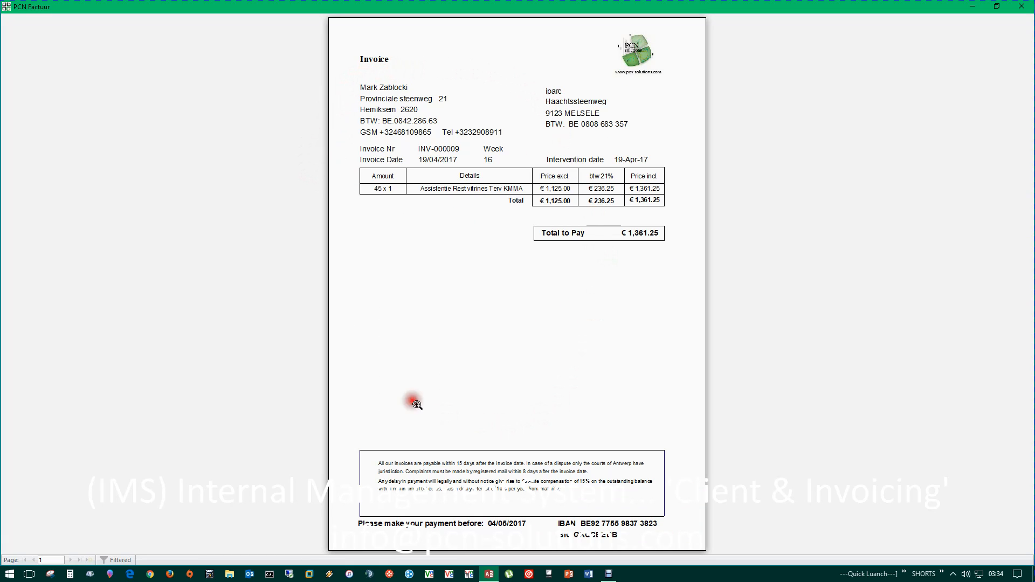
- Close the invoice preview and filter the client's invoice list to open invoices
click(1021, 6)
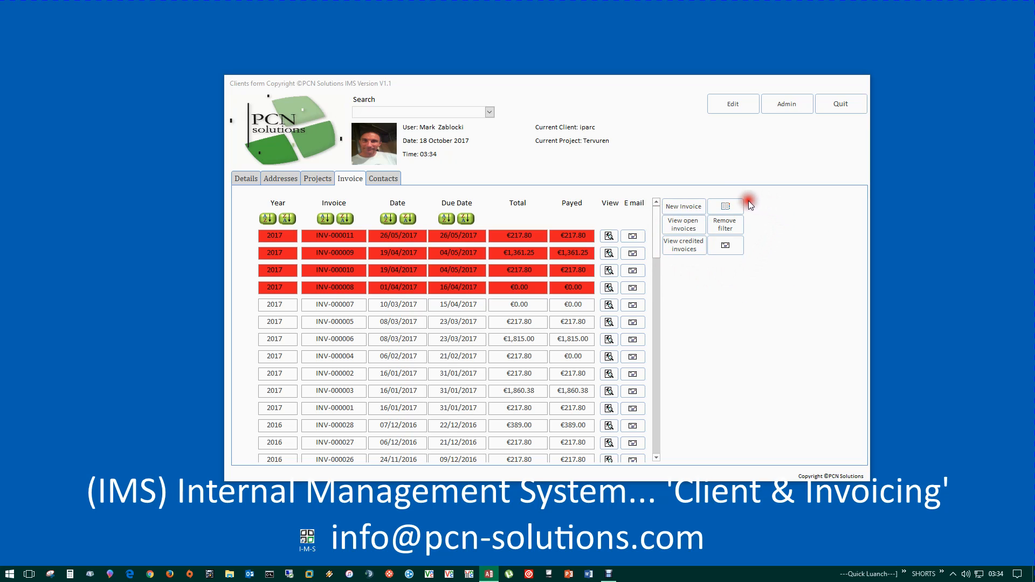
click(487, 259)
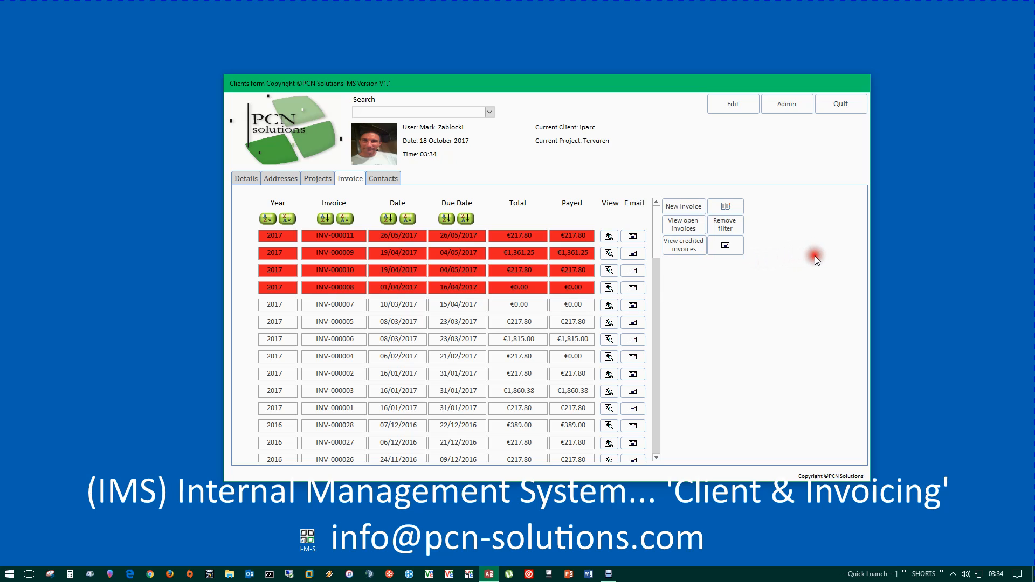
click(684, 225)
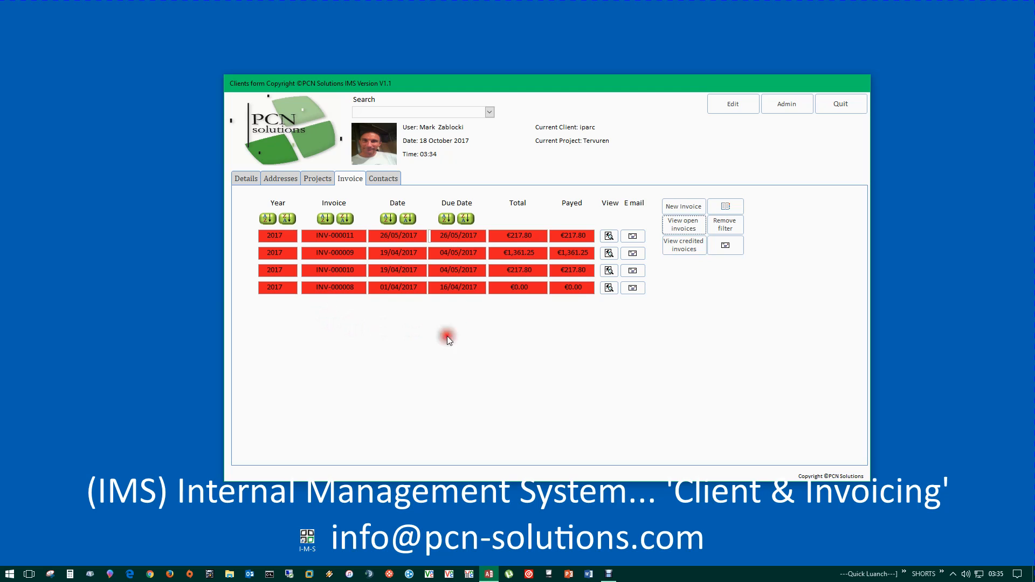
- Generate an e-mail with all open invoices attached, check its message text and PDF attachments, and discard it without saving
click(725, 245)
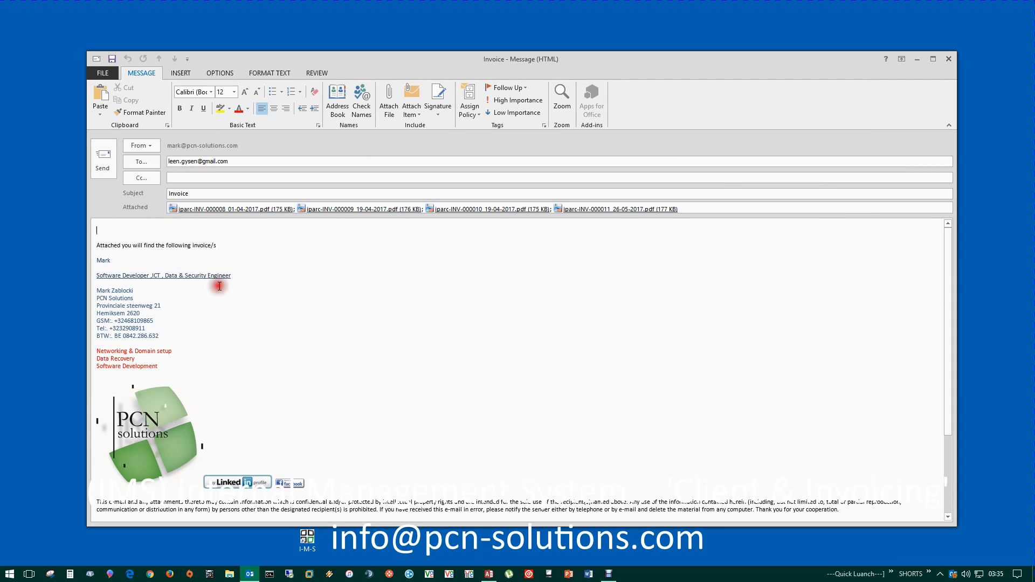
drag(231, 245, 97, 244)
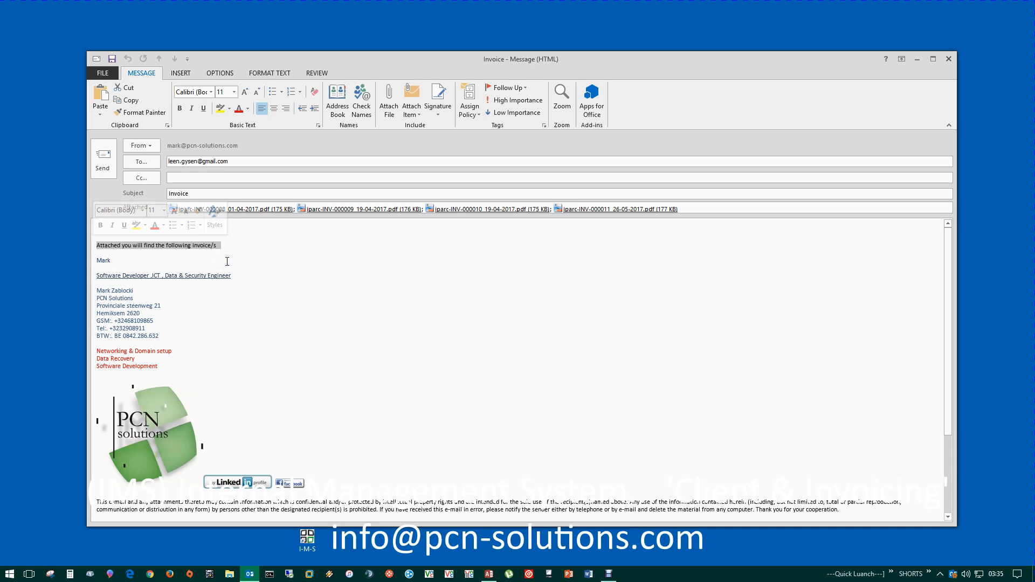
click(619, 261)
click(611, 209)
click(480, 208)
click(335, 209)
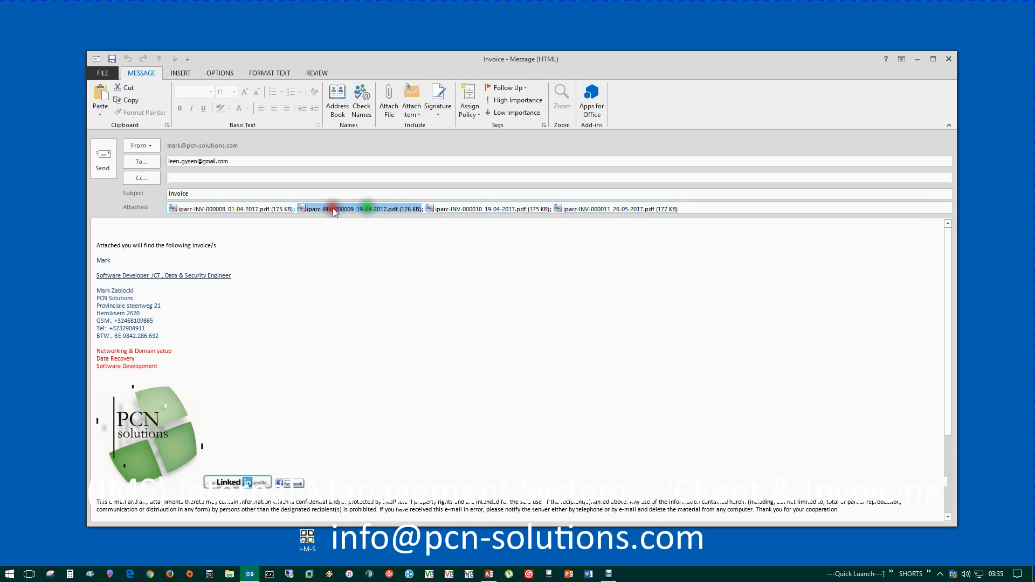
click(221, 208)
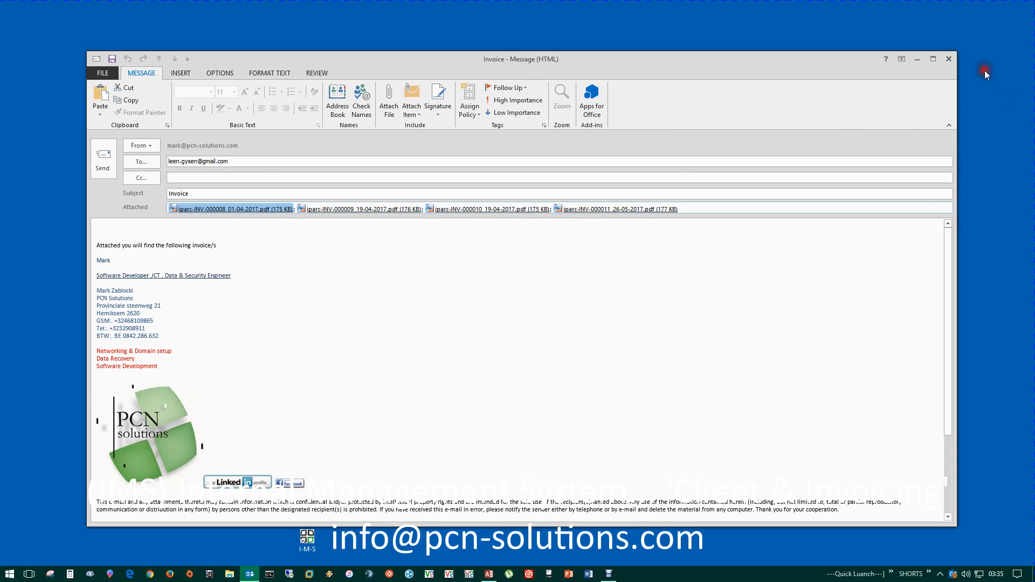
click(948, 58)
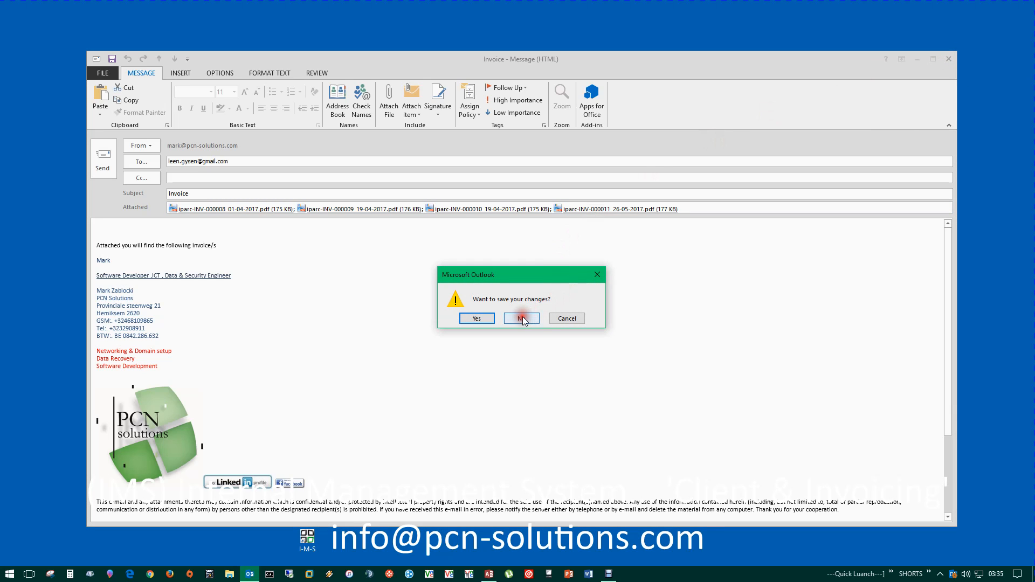
click(522, 318)
click(670, 292)
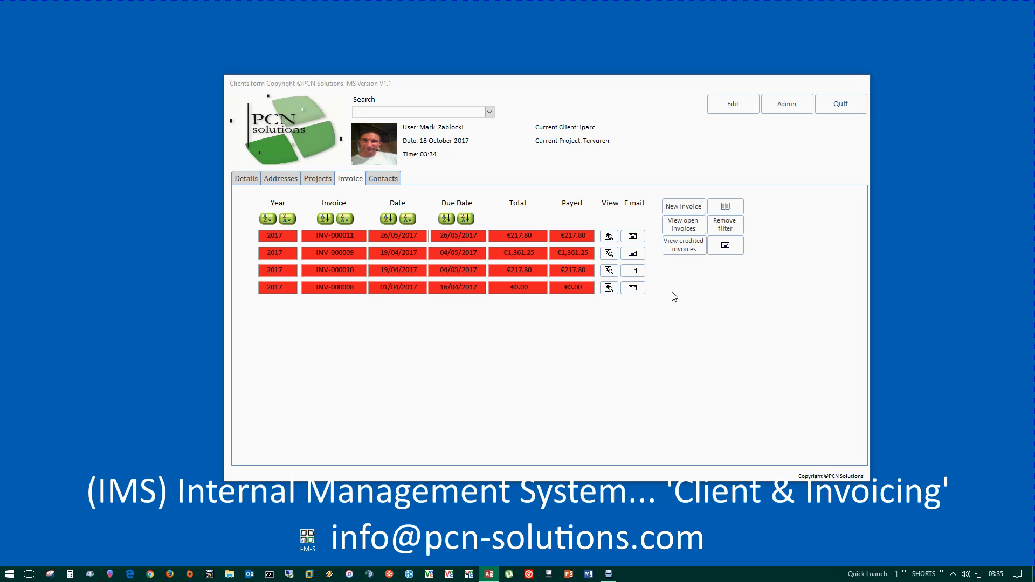
- View the client's credited invoices with their credit note, close the report and remove the filter
click(746, 217)
click(680, 264)
click(683, 250)
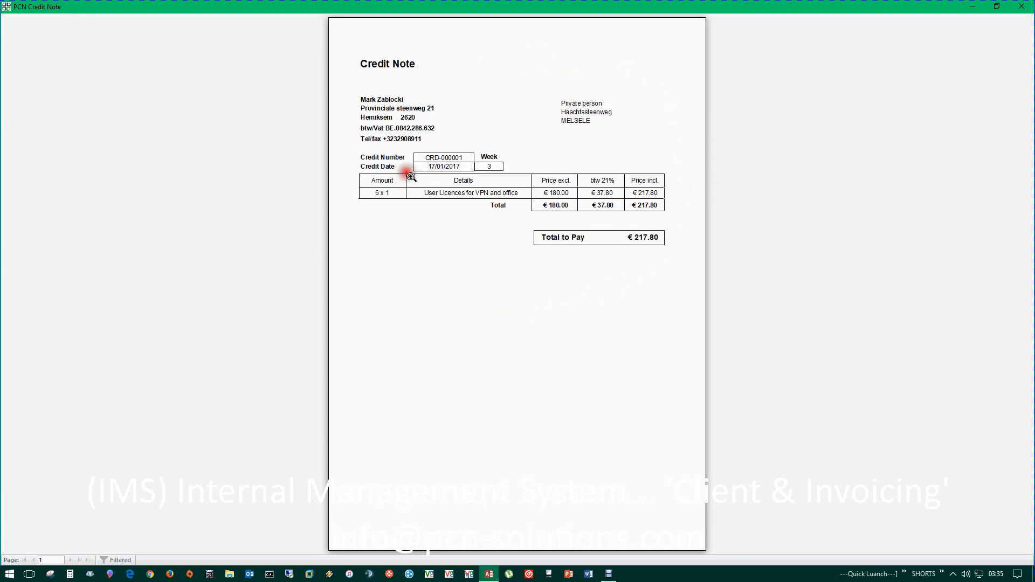
click(1029, 8)
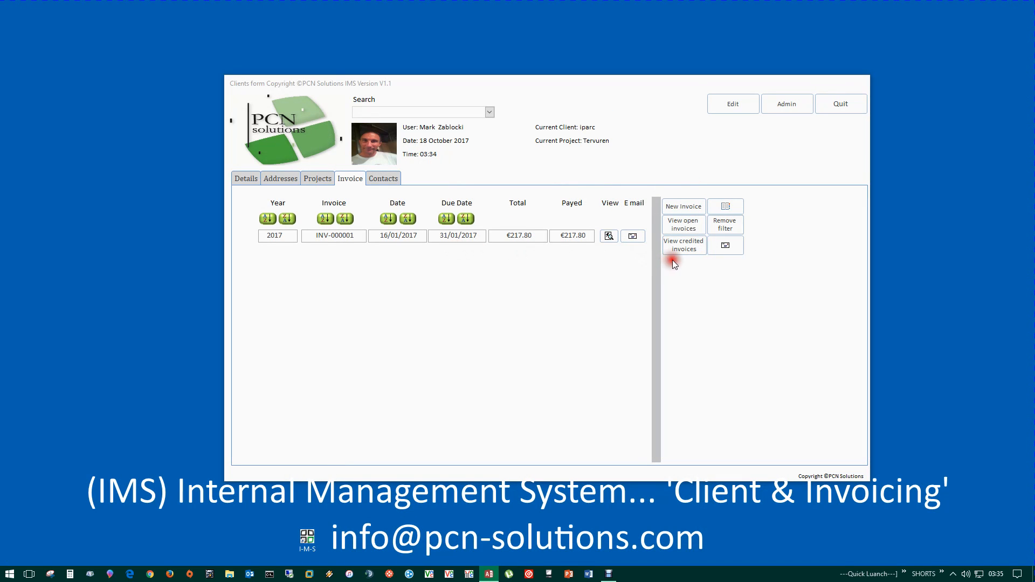
click(725, 224)
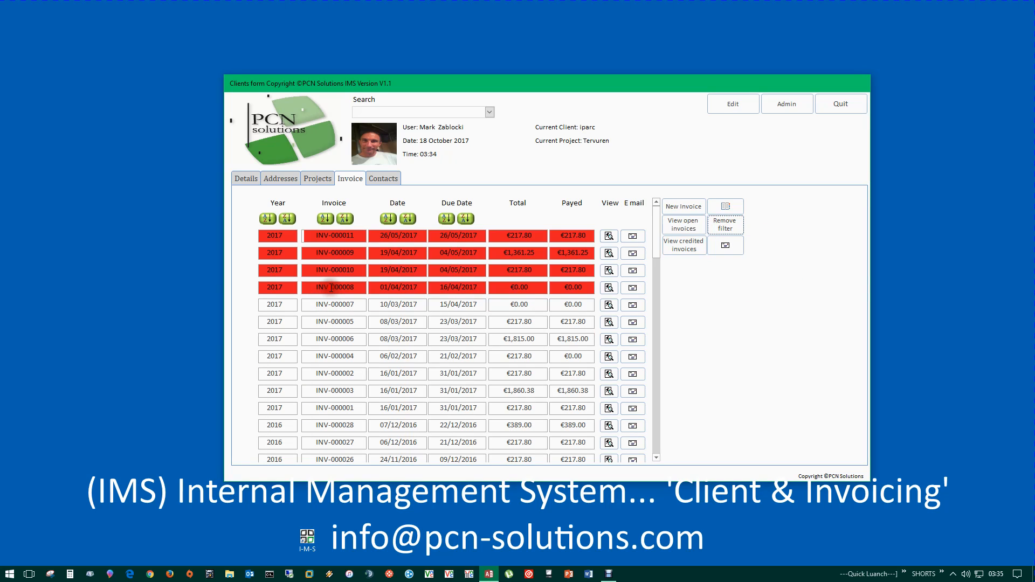
- Open invoice INV-000008 dated 01/04/2017 and examine its year, number, maker, client and contact fields
click(524, 294)
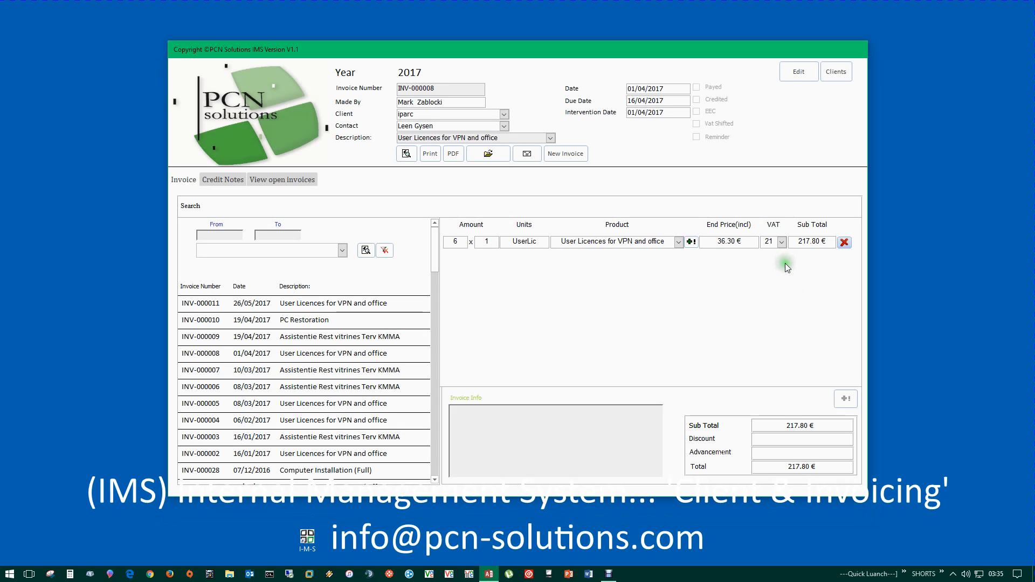
mouse_move(520, 50)
mouse_down()
mouse_move(529, 46)
mouse_move(519, 46)
mouse_up()
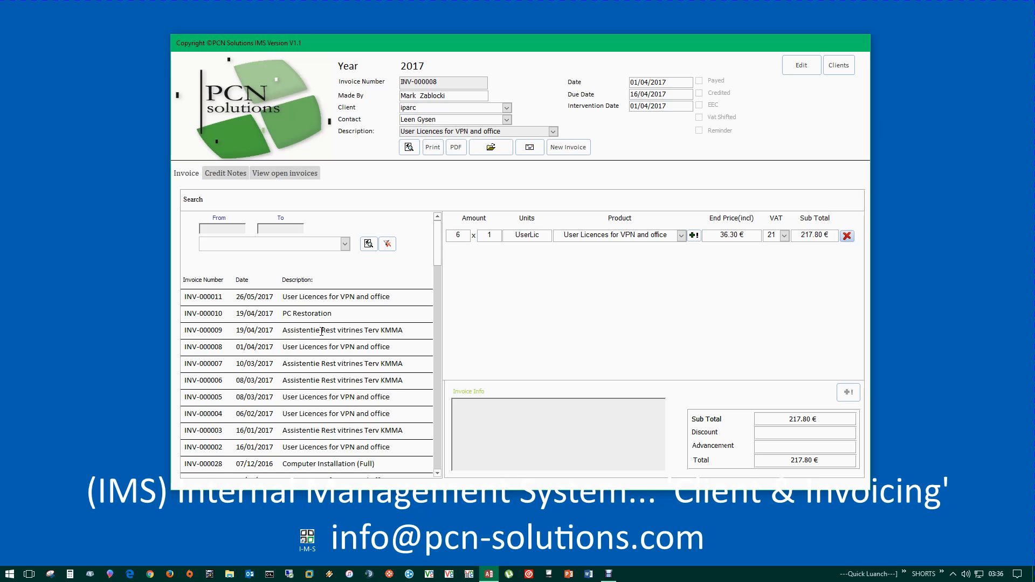
click(450, 297)
double_click(416, 66)
click(450, 82)
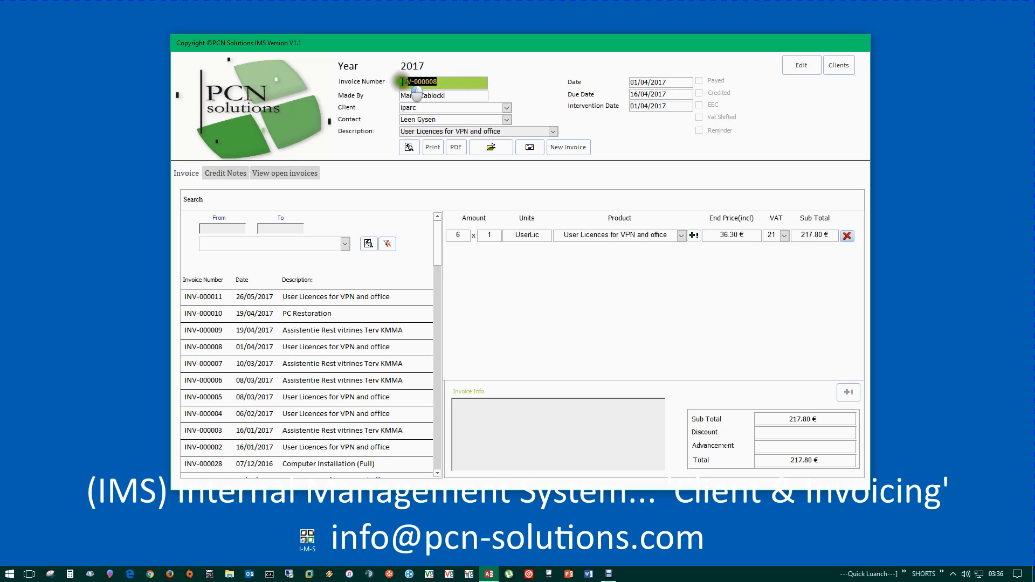
double_click(405, 82)
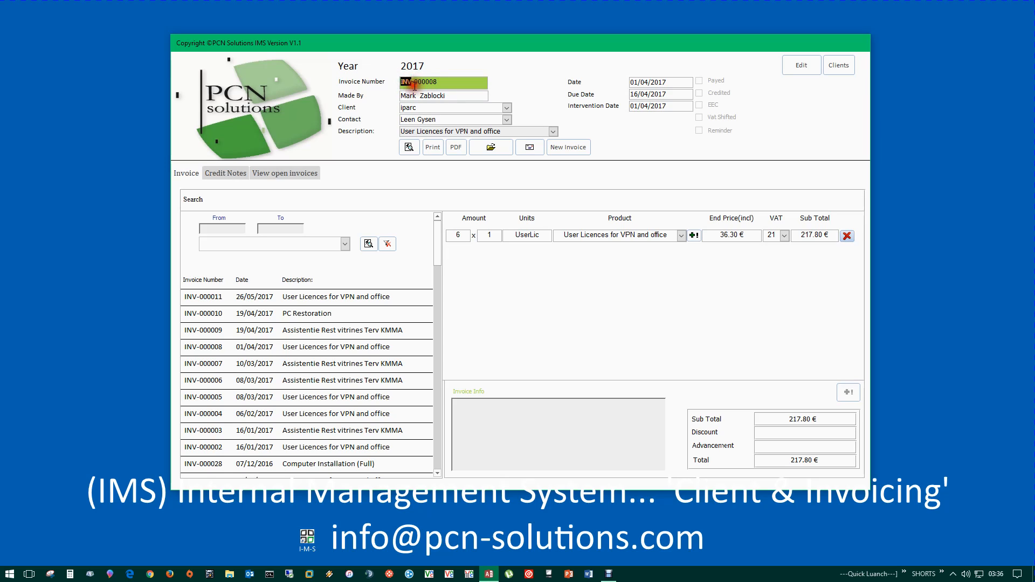
drag(449, 98, 401, 95)
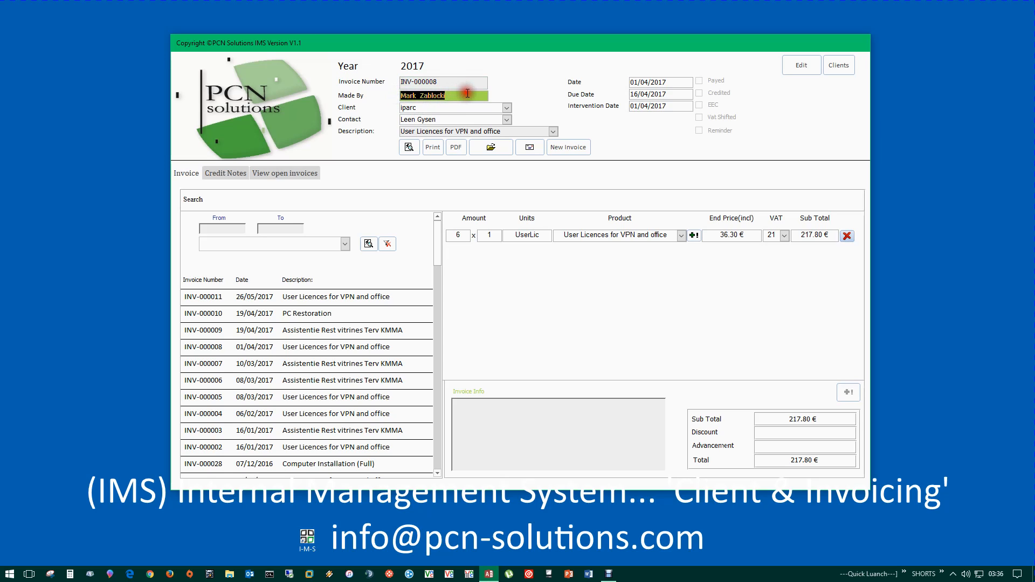
key(Tab)
key(Tab)
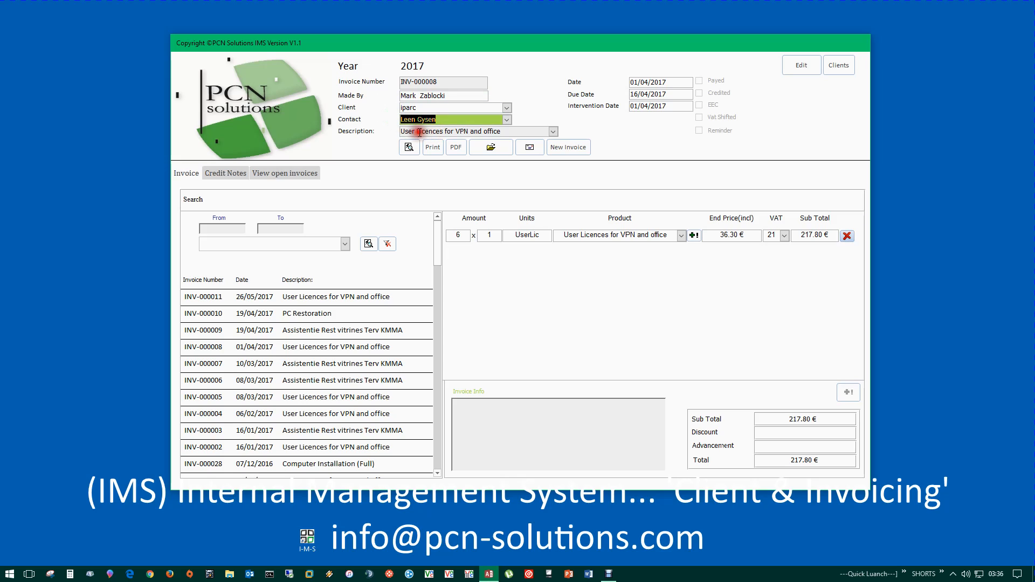
- Examine the invoice's description, date fields and the Payed, Credited and EEC status options
click(413, 132)
drag(518, 131, 390, 132)
click(664, 119)
drag(672, 82, 625, 106)
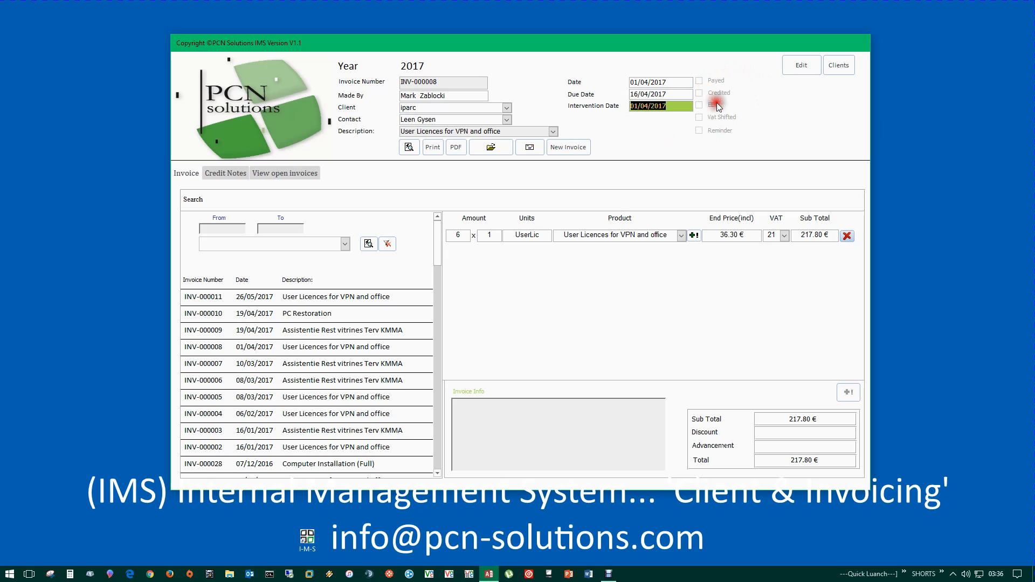
click(699, 80)
click(713, 94)
click(724, 106)
- Open the client's Invoices folder from the invoice form, select all the stored PDFs and close the folder
click(458, 148)
click(490, 151)
drag(505, 331, 313, 180)
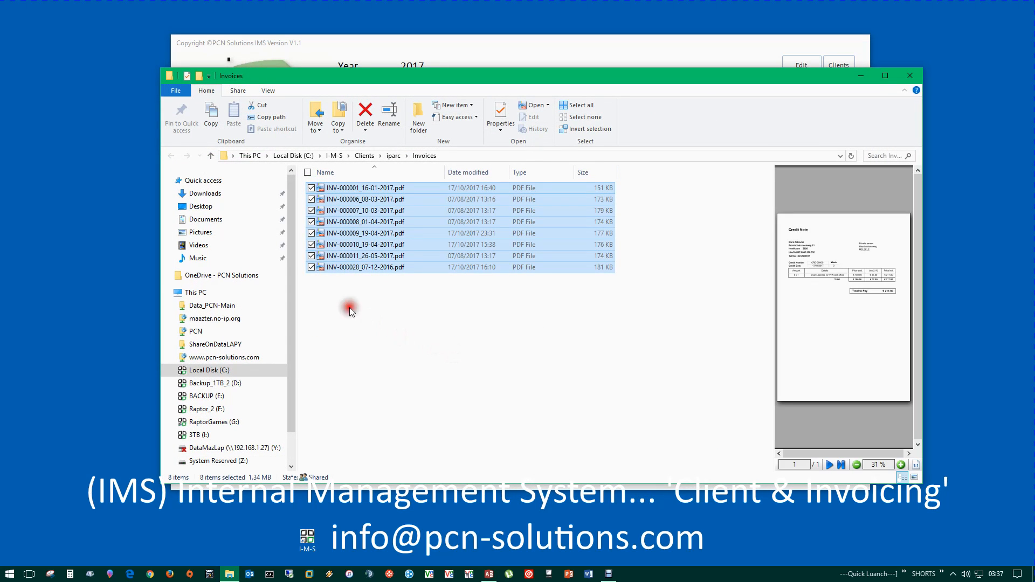
click(910, 77)
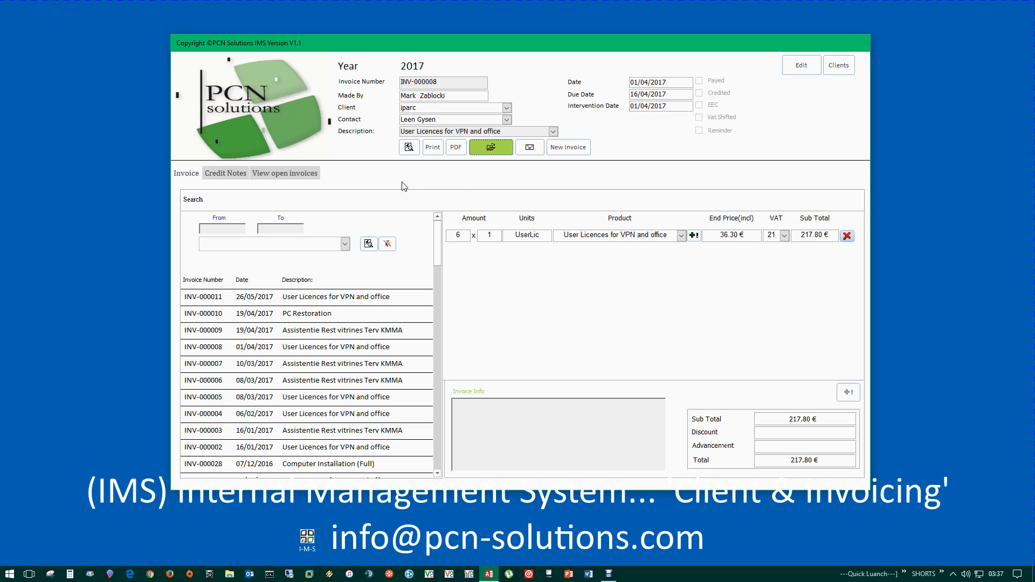
- Compare the invoice's description with the product on its invoice line
drag(518, 131, 399, 131)
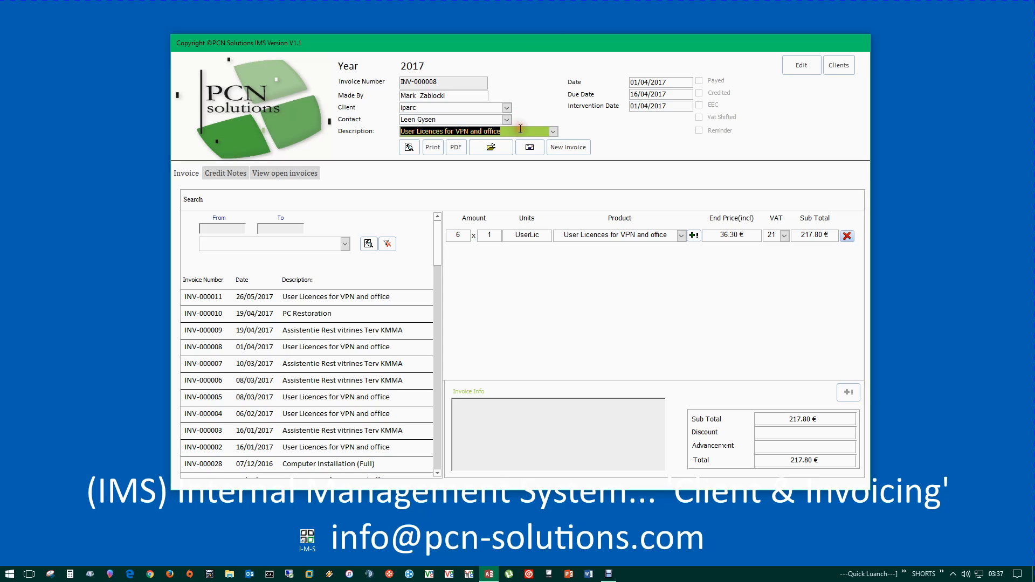
drag(527, 131, 405, 132)
drag(522, 132, 396, 132)
drag(562, 236, 663, 221)
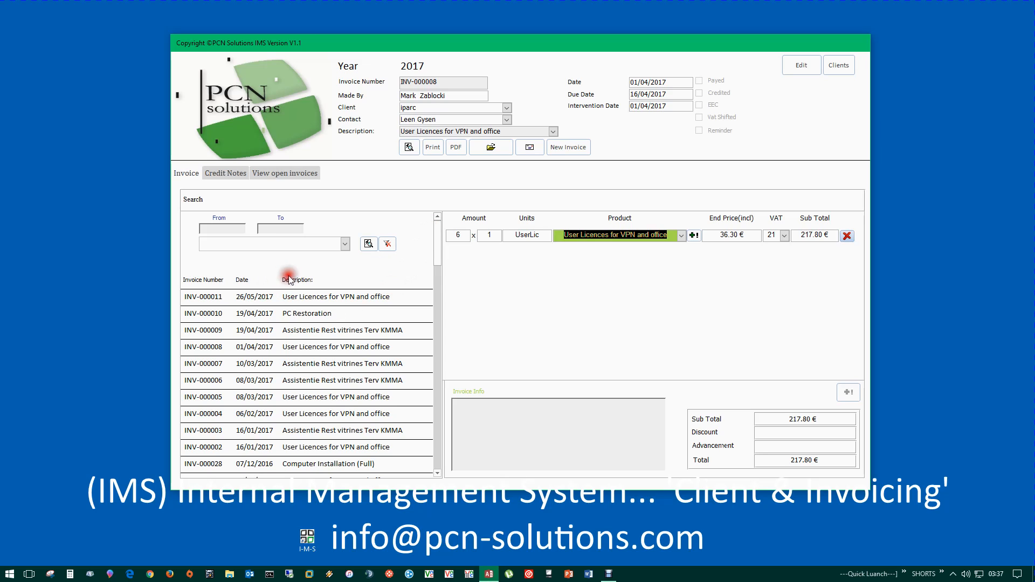
- Filter the invoice list by Assistentie Rest vitrines Terv KMMA and browse the matching invoices
click(344, 245)
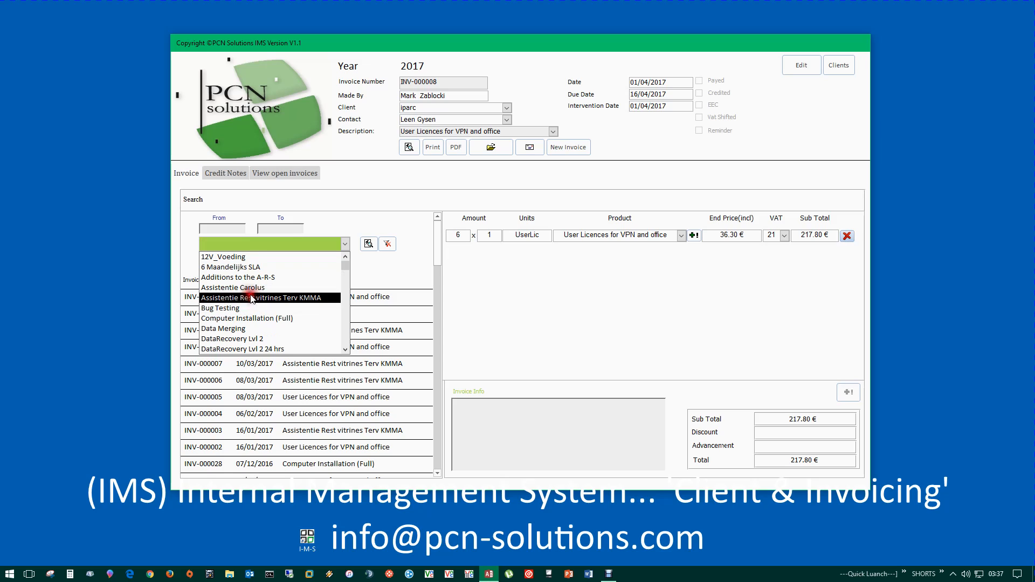
click(217, 299)
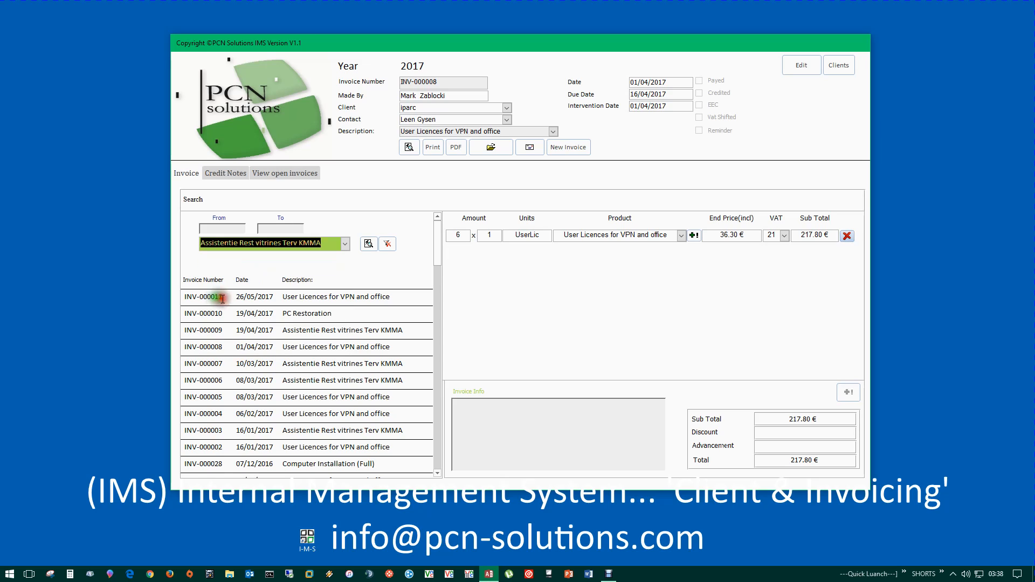
click(378, 245)
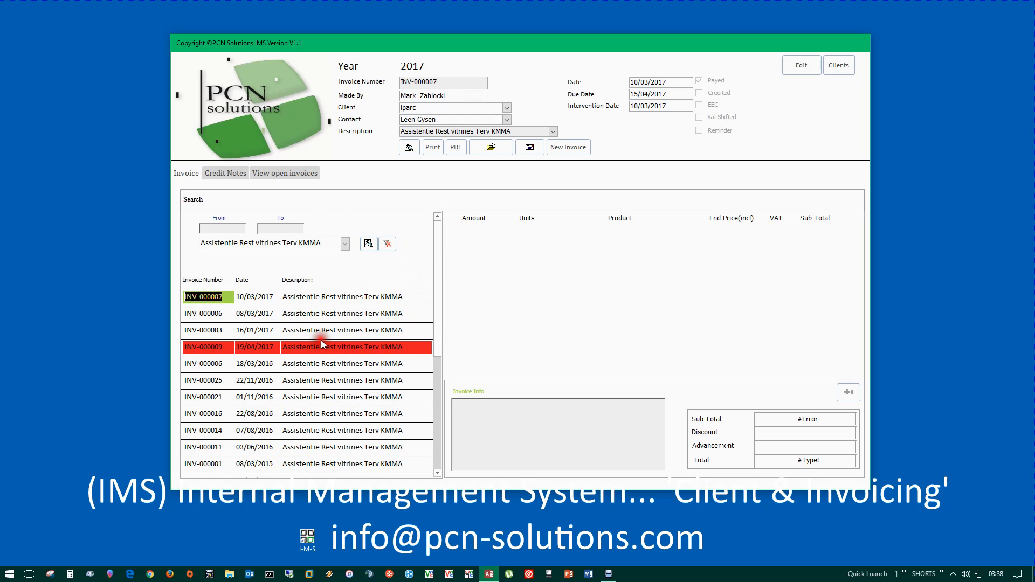
scroll(324, 350, down, 4)
scroll(326, 377, up, 3)
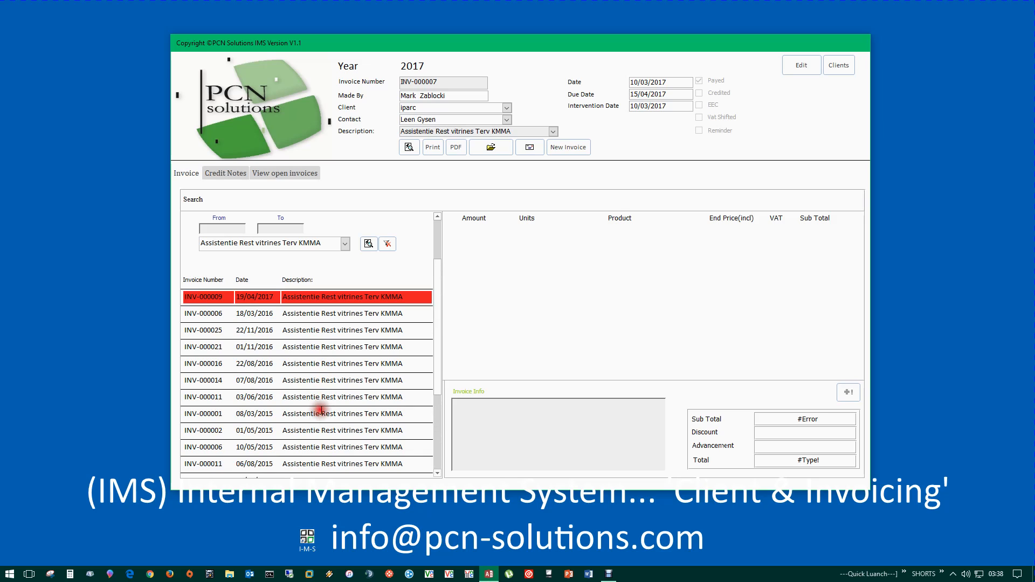
scroll(321, 410, up, 2)
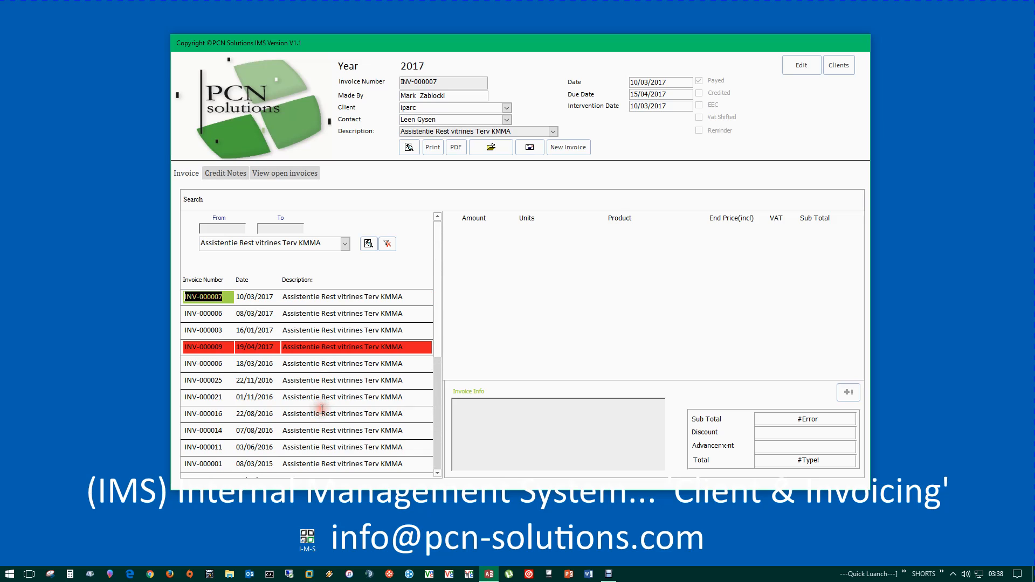
- Go through the first five filtered invoices one by one, ending with the one dated 18/03/2016
click(334, 298)
click(334, 314)
click(335, 332)
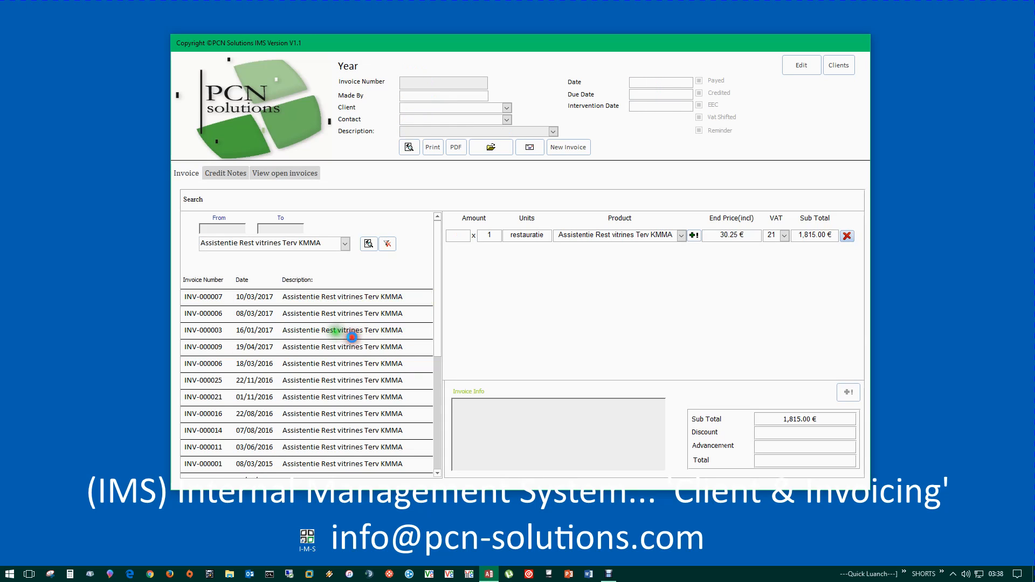
click(347, 350)
click(332, 365)
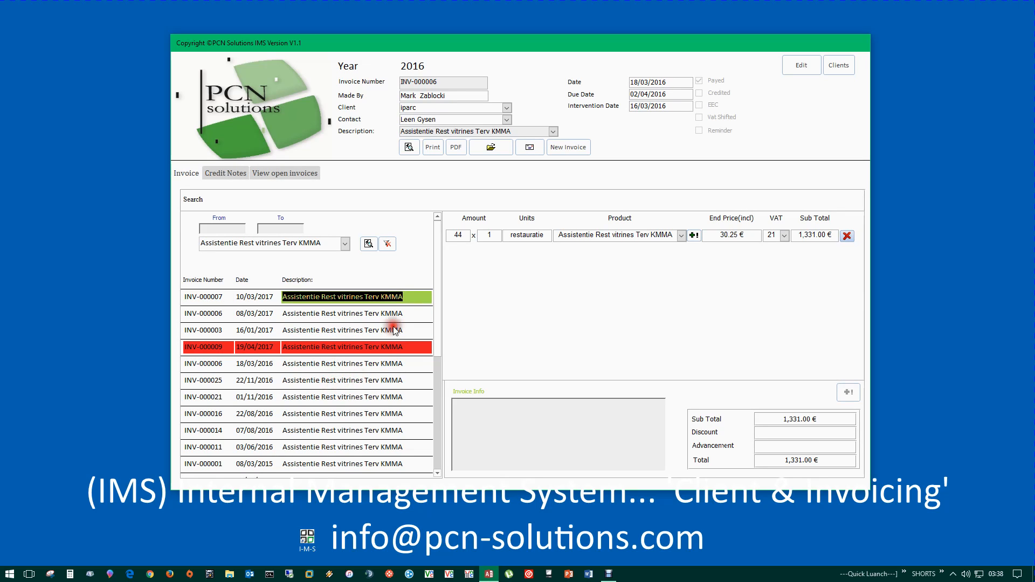
- Clear the description filter, browse the full invoice list and open the invoice dated 26/05/2017
click(387, 243)
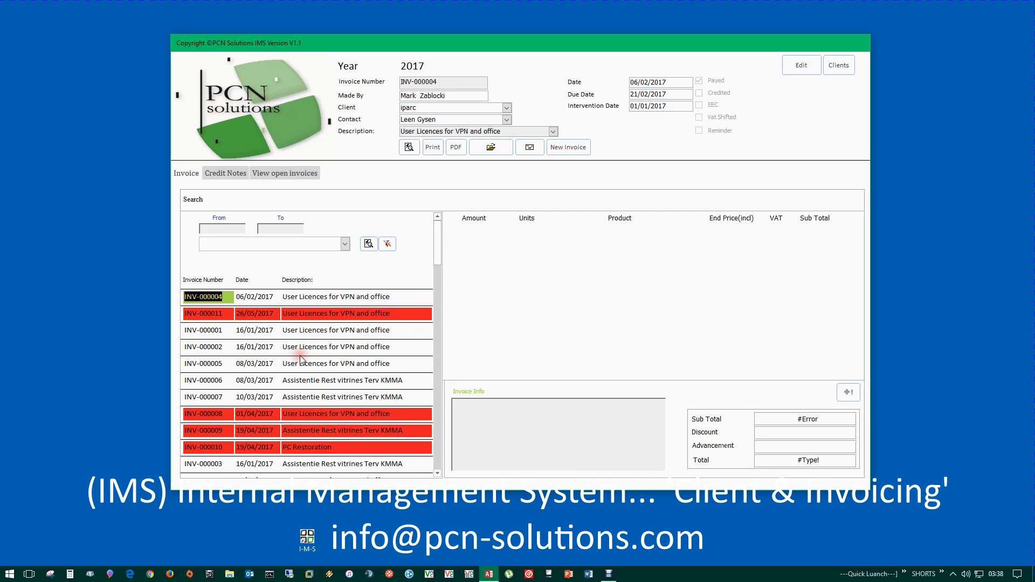
scroll(300, 355, down, 5)
scroll(305, 357, down, 1)
scroll(305, 357, up, 7)
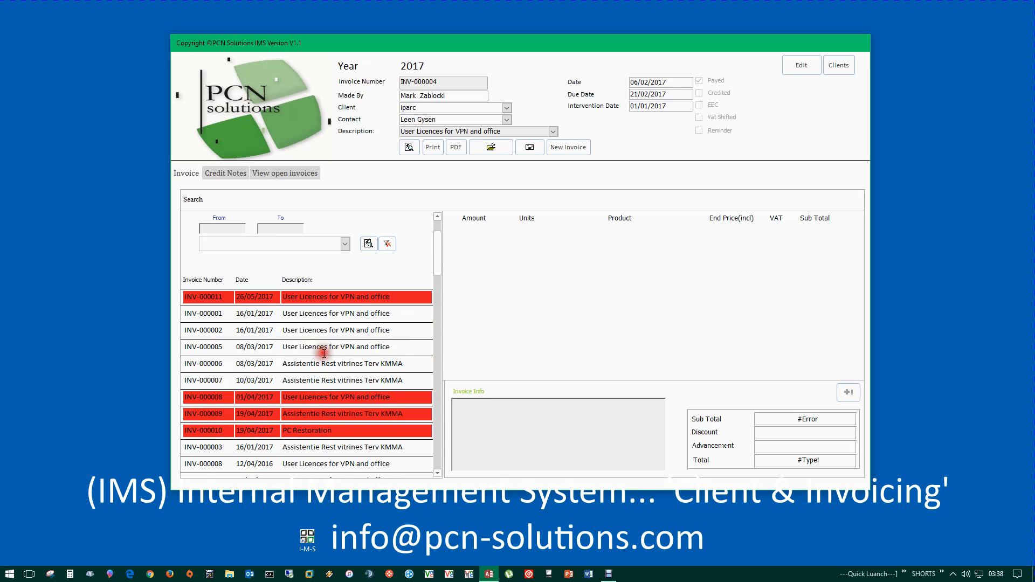
scroll(323, 353, up, 1)
click(232, 316)
click(438, 231)
click(438, 232)
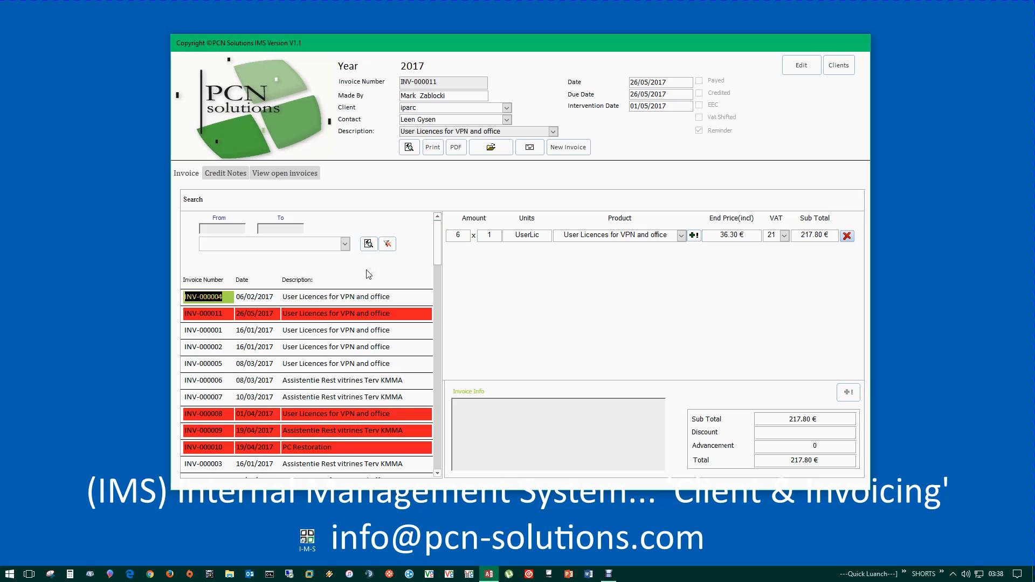
- Check the From date search field and the VAT rate choices on the invoice line without changing them
click(209, 227)
click(209, 227)
click(773, 241)
click(785, 240)
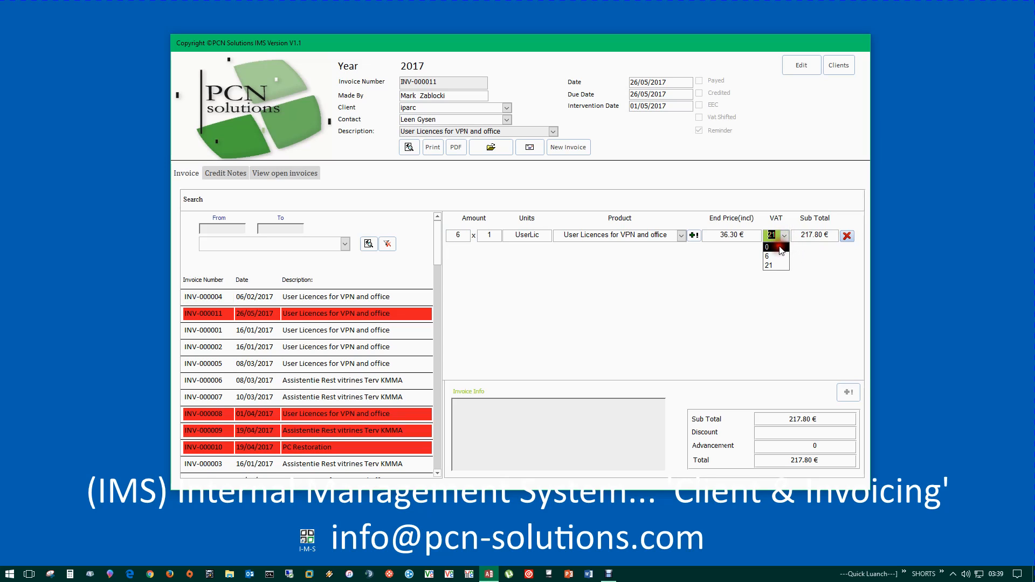
click(747, 198)
- Put the 26/05/2017 invoice into edit mode
click(802, 65)
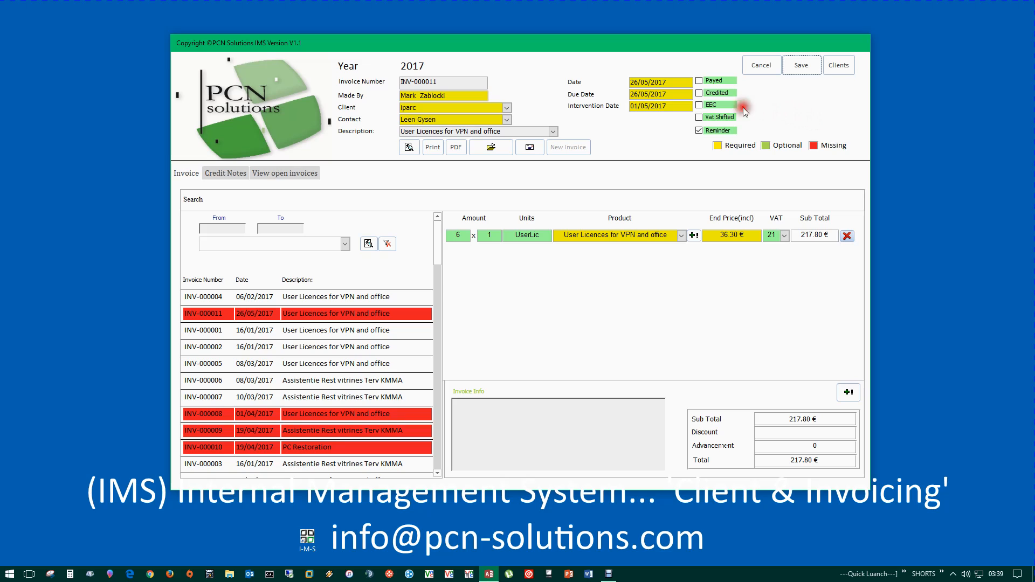
- Remove the Reminder mark from the 26/05/2017 invoice, save it and preview the printed invoice
click(698, 130)
click(794, 67)
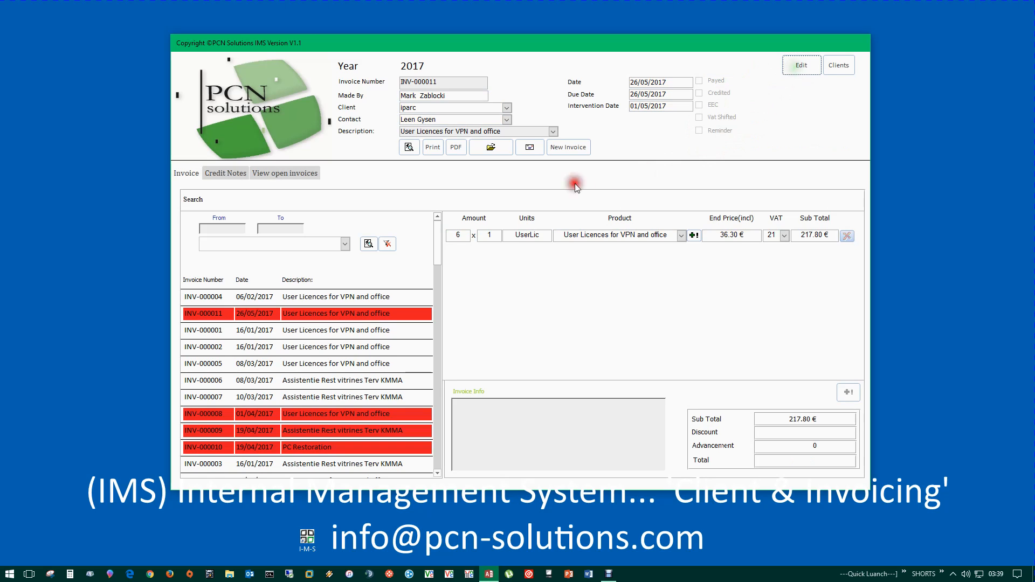
click(409, 146)
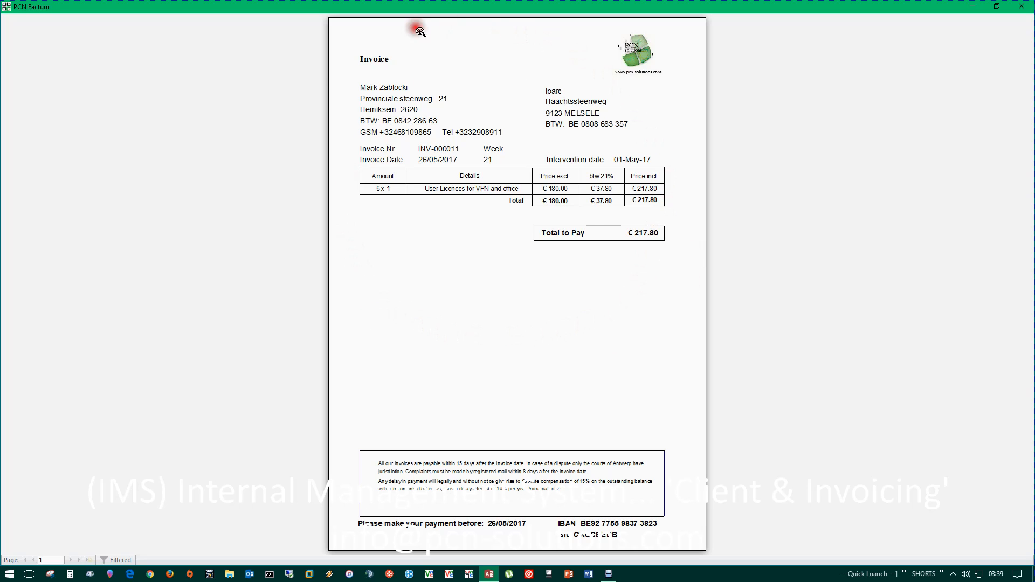
click(1021, 6)
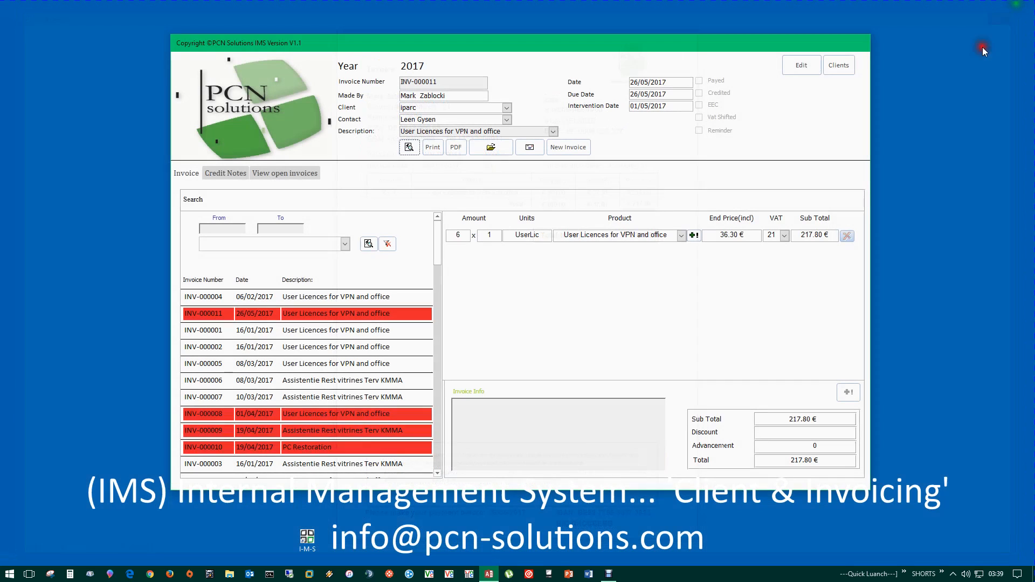
- Mark the 26/05/2017 invoice as Reminder again, save it and check the reminder layout in the preview
click(808, 67)
click(698, 130)
click(801, 65)
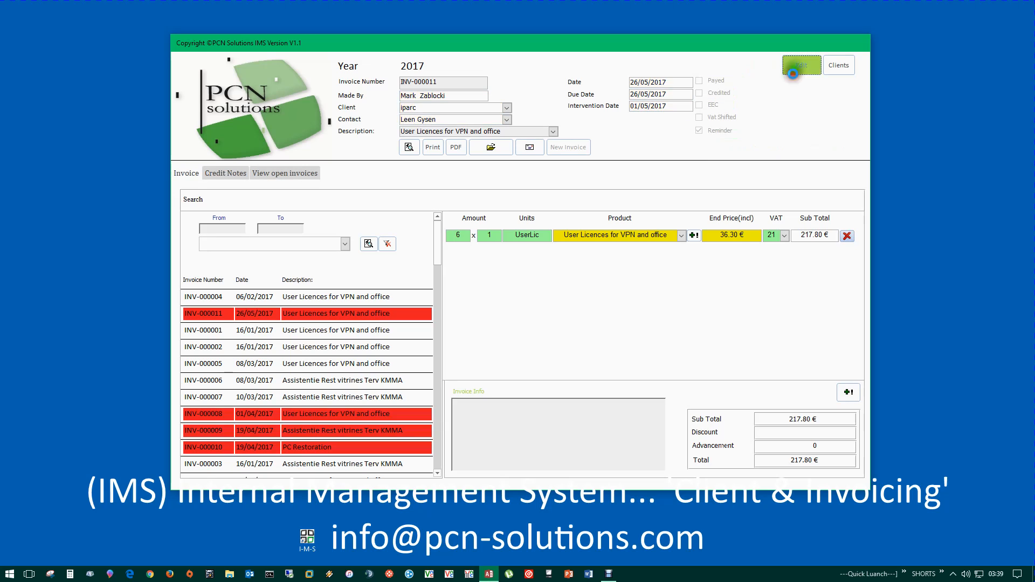
click(411, 148)
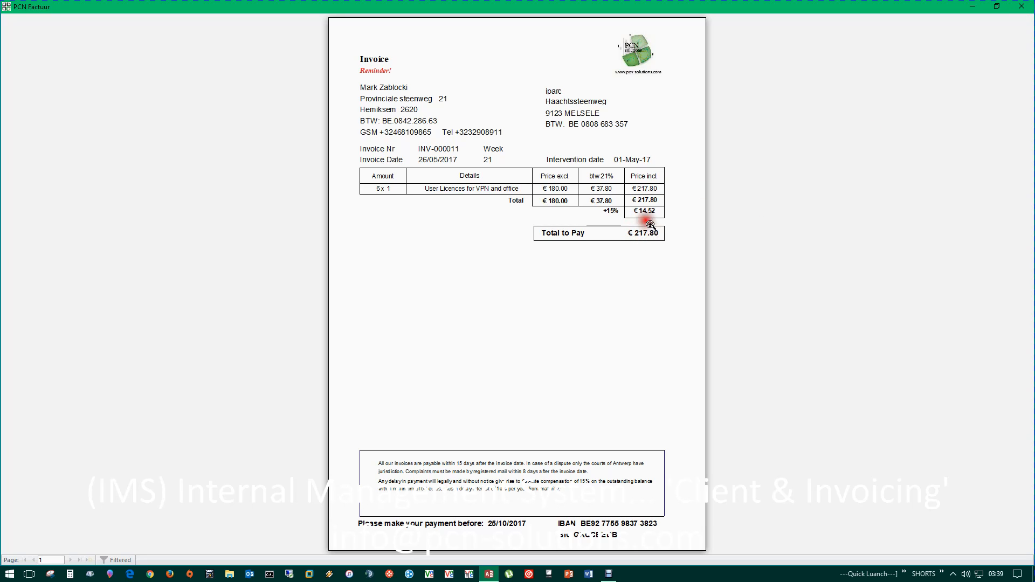
click(1020, 7)
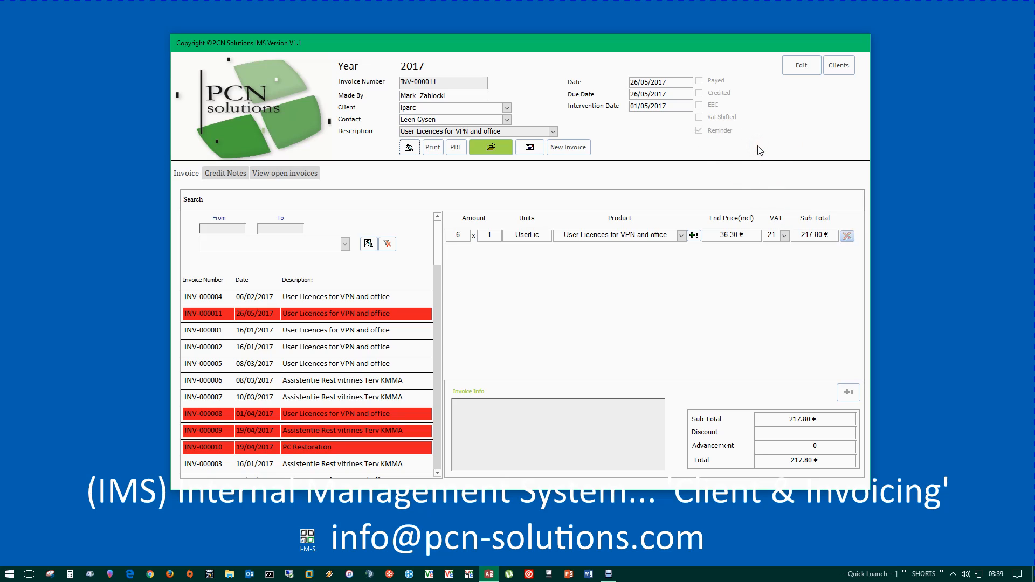
- Reopen the 26/05/2017 invoice for editing and clear its Reminder mark
click(802, 64)
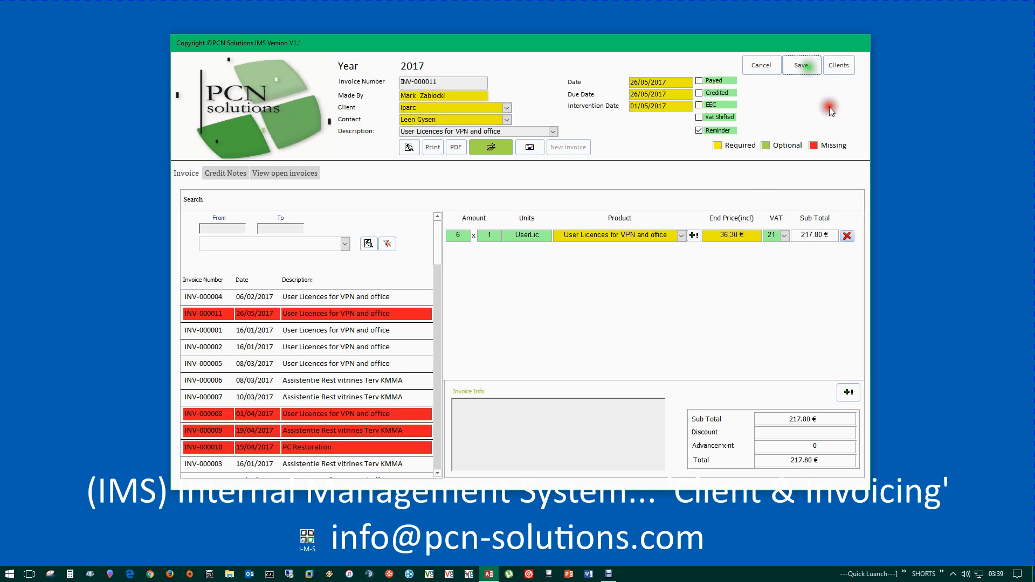
click(700, 130)
click(766, 127)
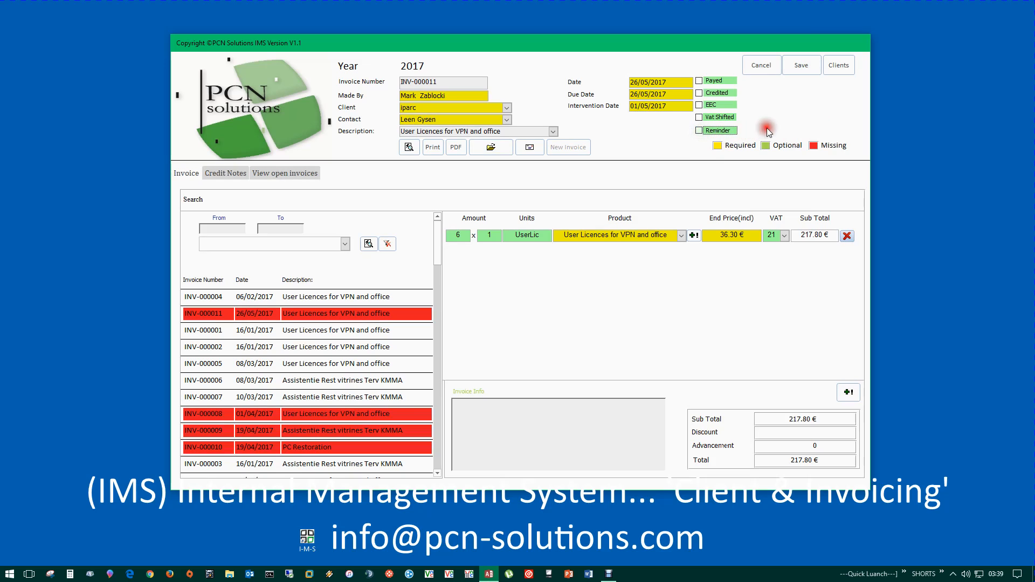
- Mark the invoice as EEC, save it and preview the intra-community version without VAT
click(701, 104)
click(801, 65)
click(461, 154)
click(414, 151)
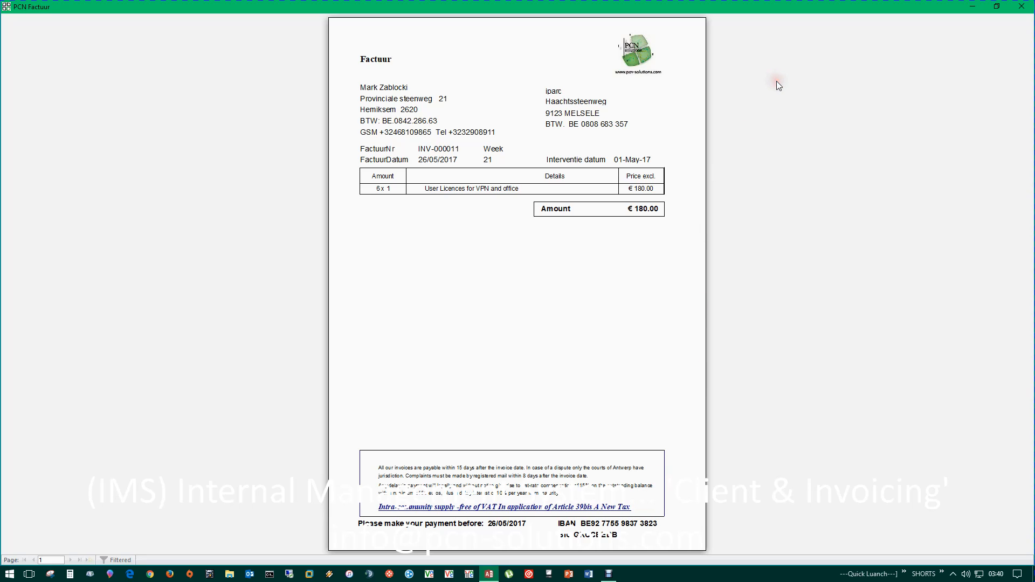
click(1023, 6)
- Clear the invoice's EEC mark and show the credit notes, resolving the write conflict by saving the record
click(802, 65)
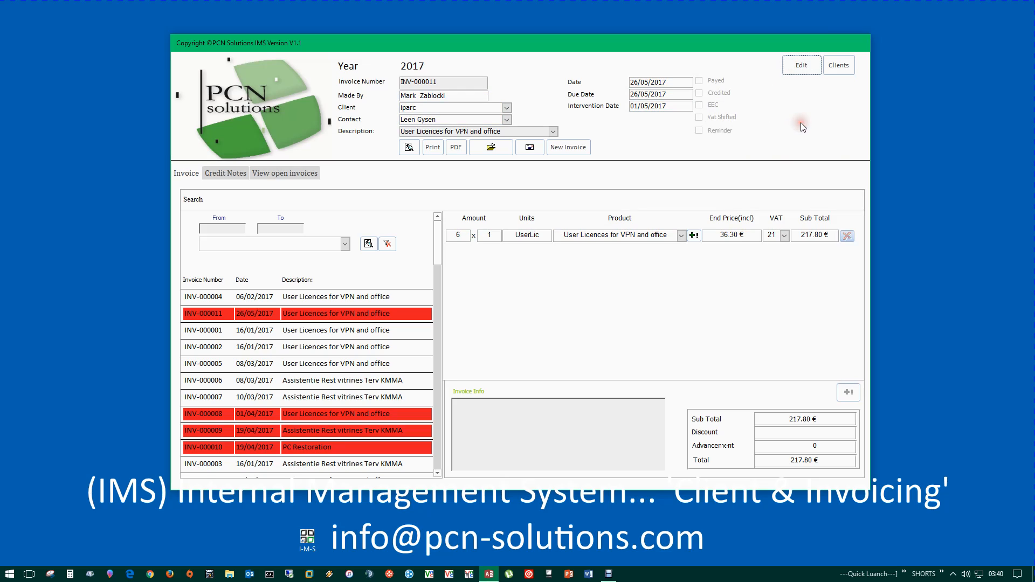
click(714, 96)
click(225, 173)
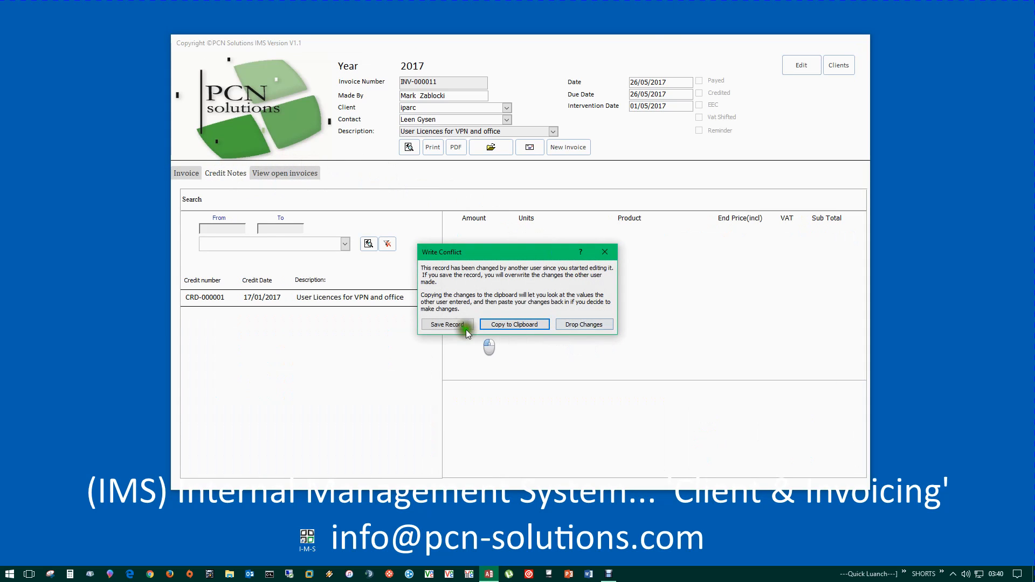
click(450, 323)
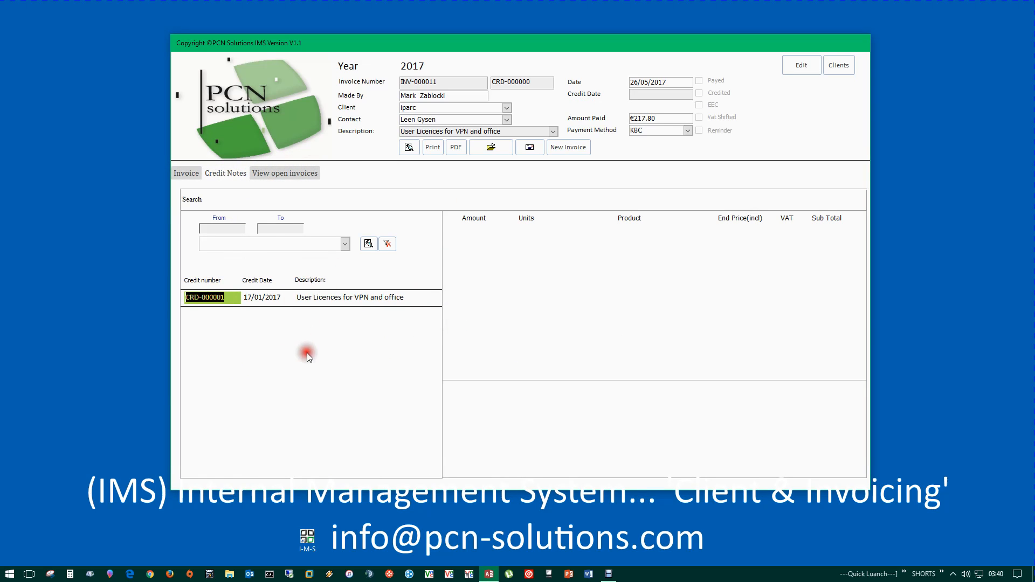
- From the open invoices overview, open the invoices dated 26/05/2017 and 01/04/2017, returning to the overview after each
click(290, 170)
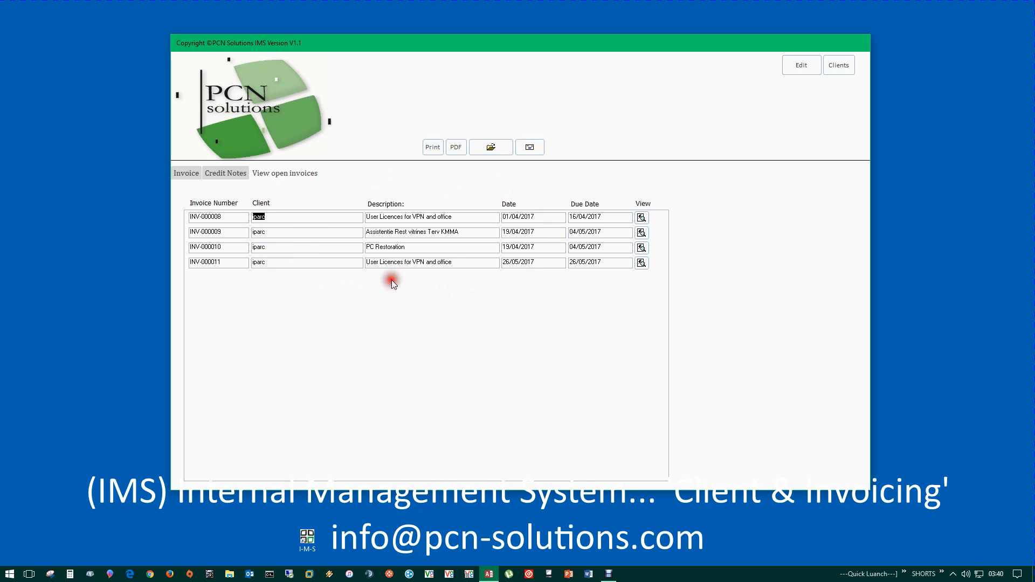
double_click(204, 262)
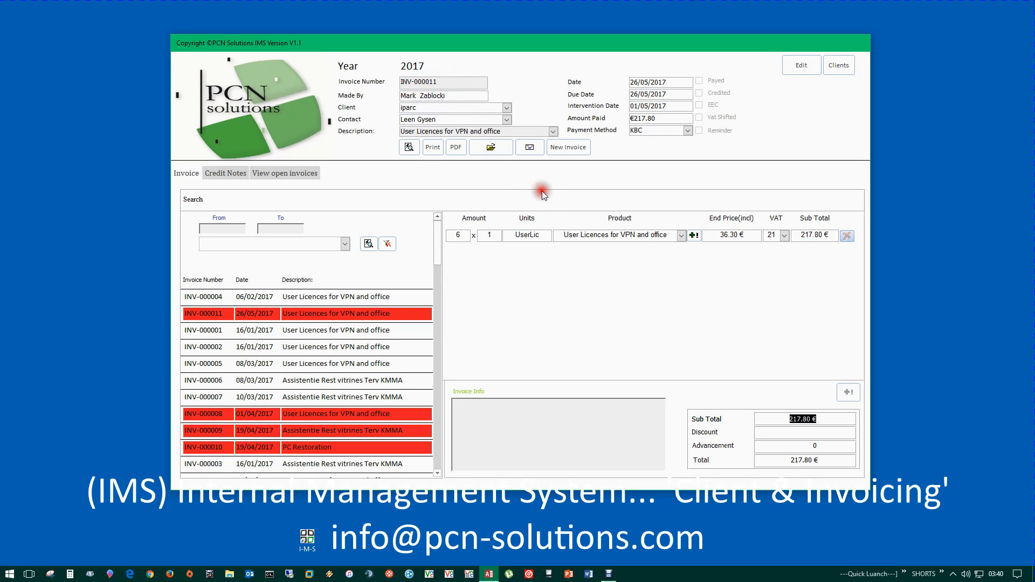
click(268, 174)
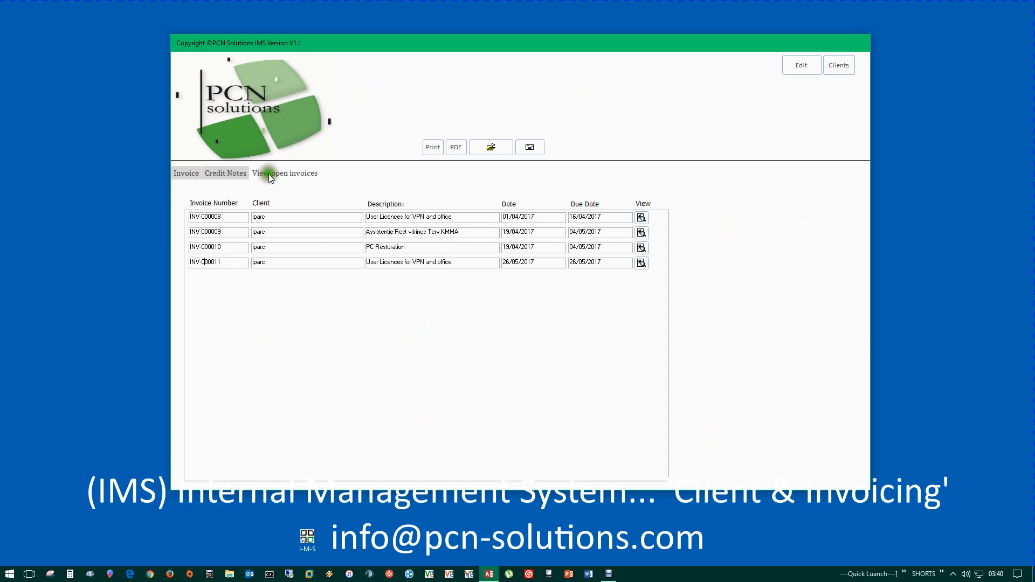
double_click(221, 217)
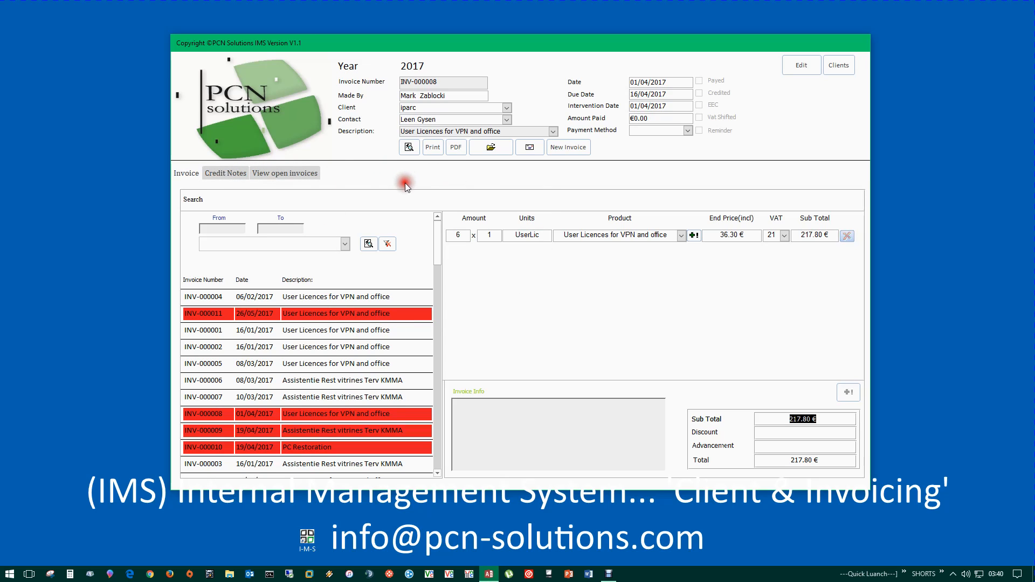
click(268, 174)
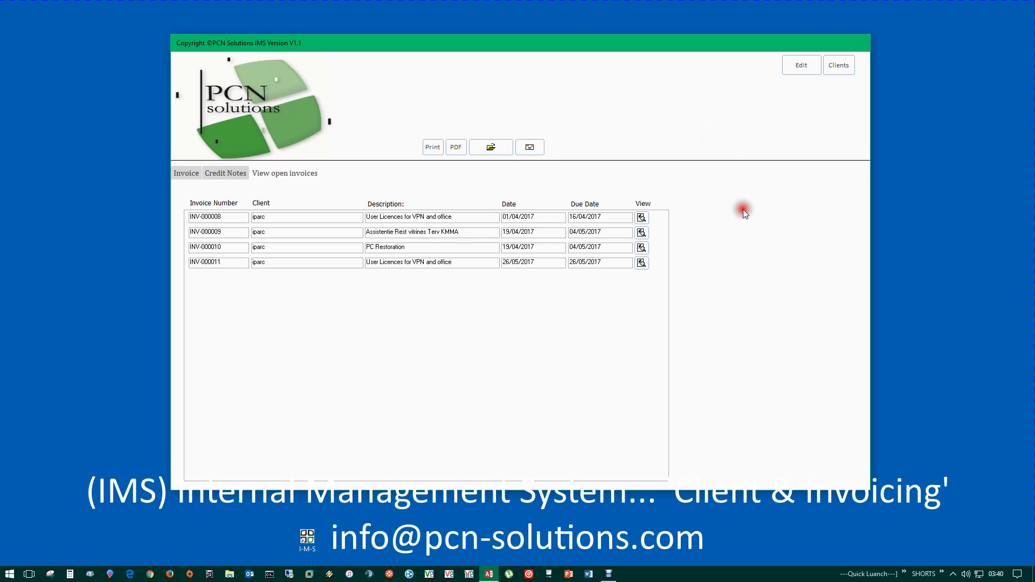
- Return to the full invoice list and open the paid and credited User Licences invoice dated 16/01/2017
click(186, 173)
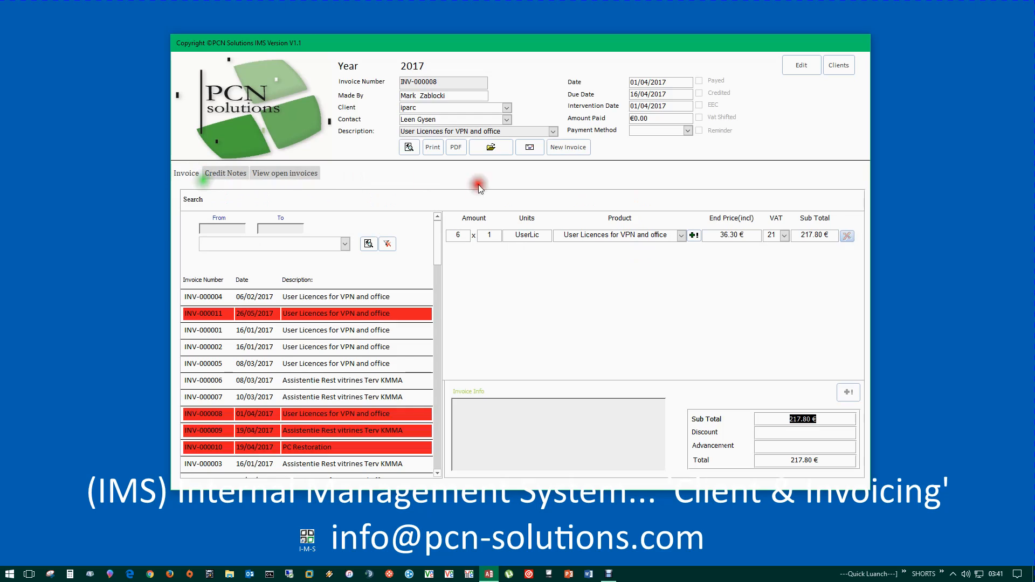
double_click(220, 330)
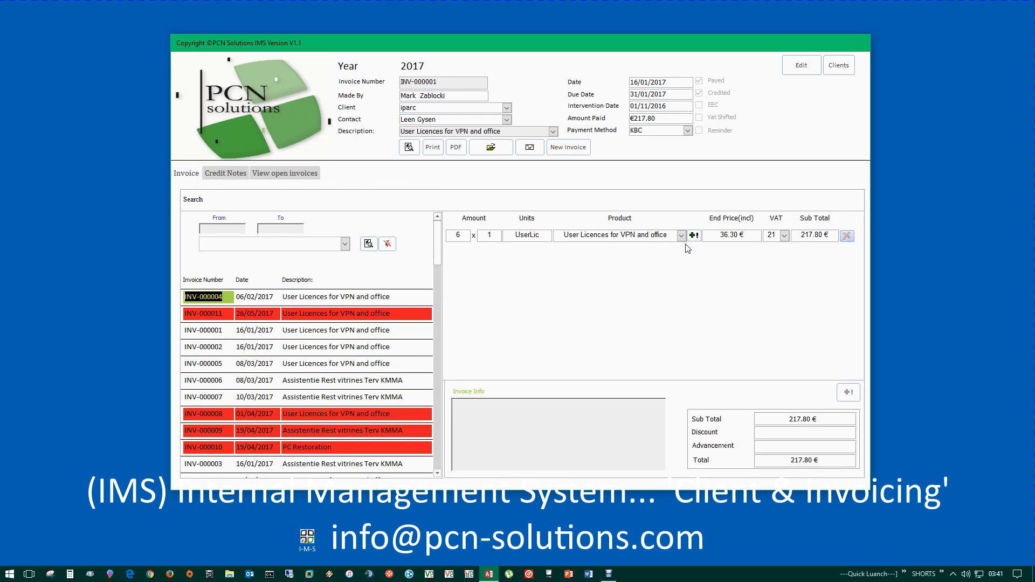
click(788, 131)
drag(615, 41, 629, 40)
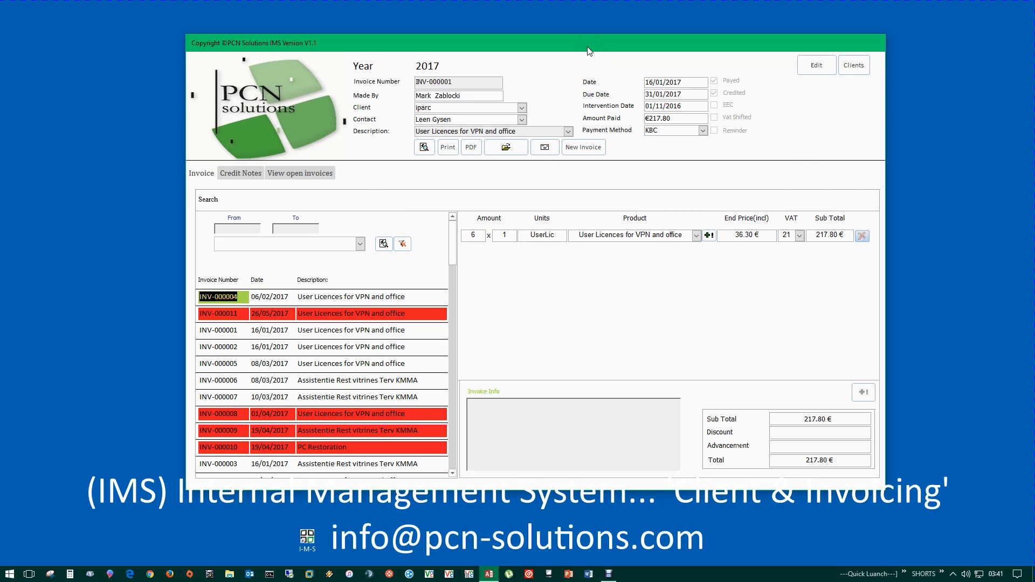
- Go to the clients form, open the invoice dated 26/05/2017 from the client's list and return to the clients form
click(853, 66)
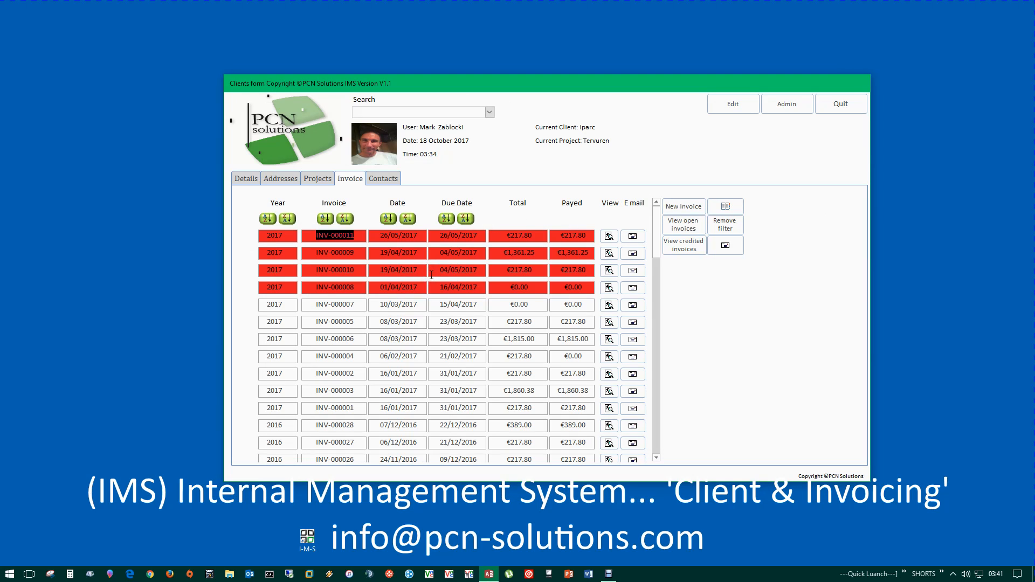
click(333, 236)
double_click(333, 236)
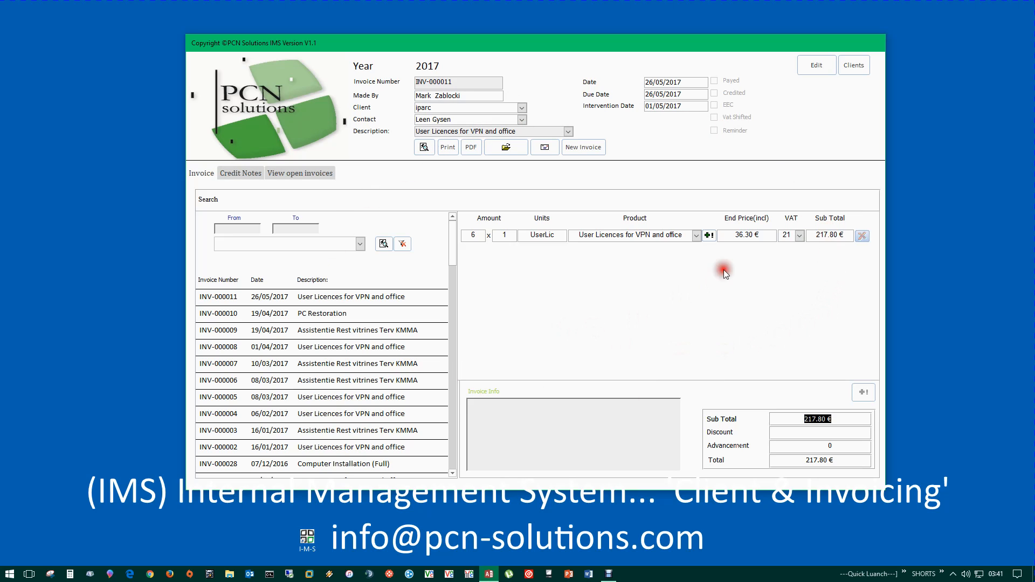
click(869, 73)
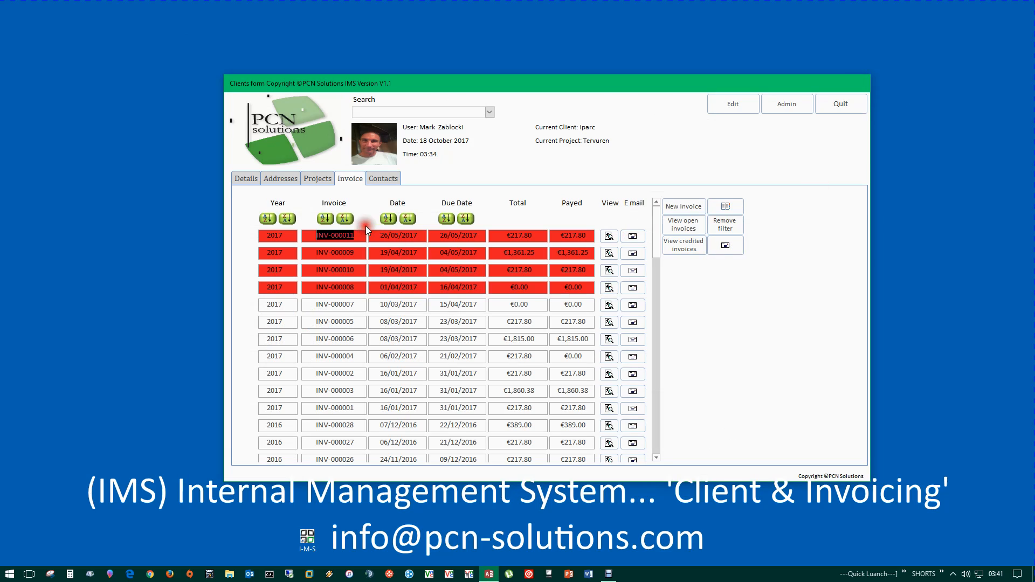
- Switch to the client aseq, open its invoice dated 13/05/2014, view the related credit note and return to the clients form
click(490, 112)
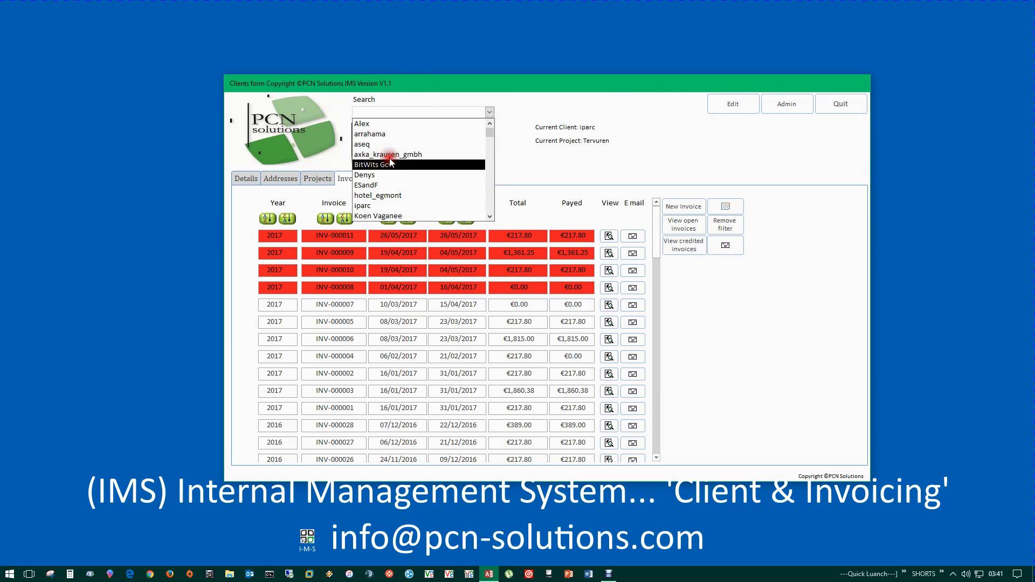
click(440, 145)
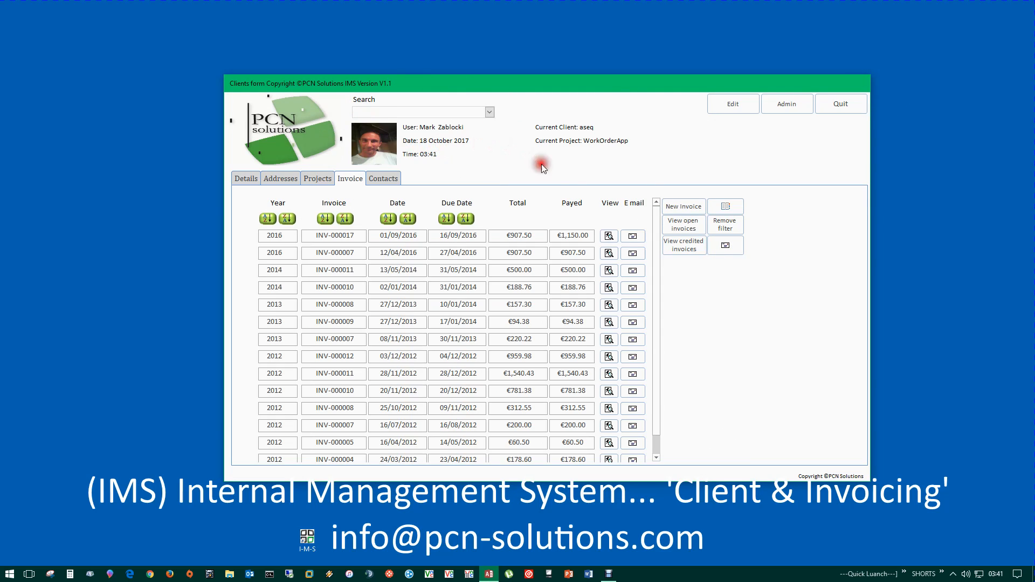
double_click(333, 272)
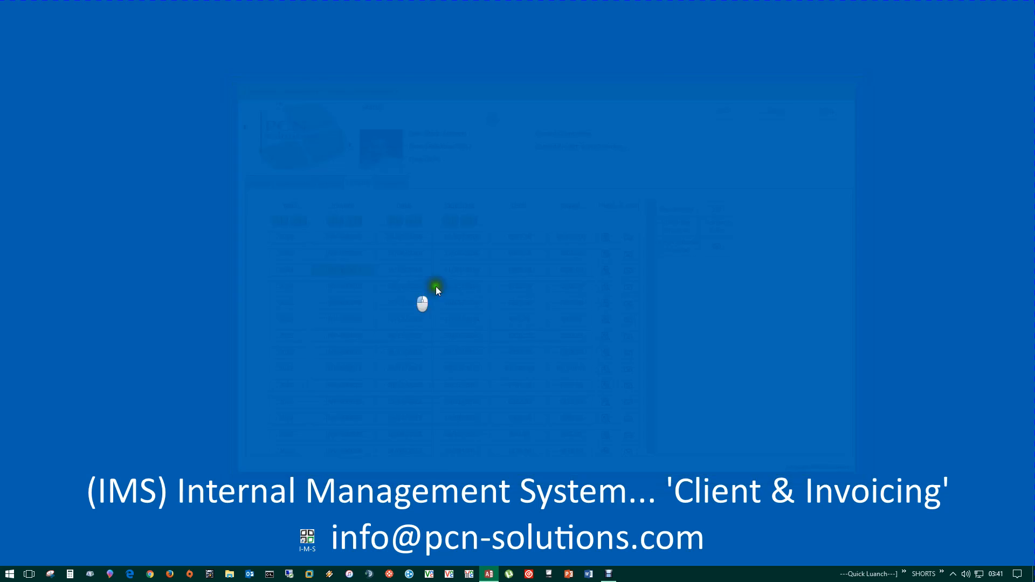
click(196, 176)
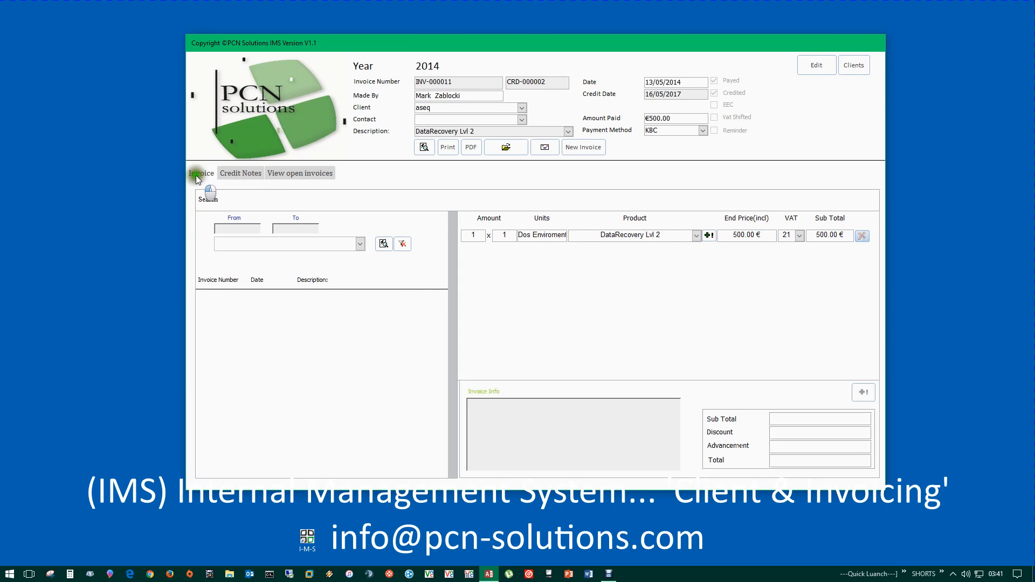
click(237, 176)
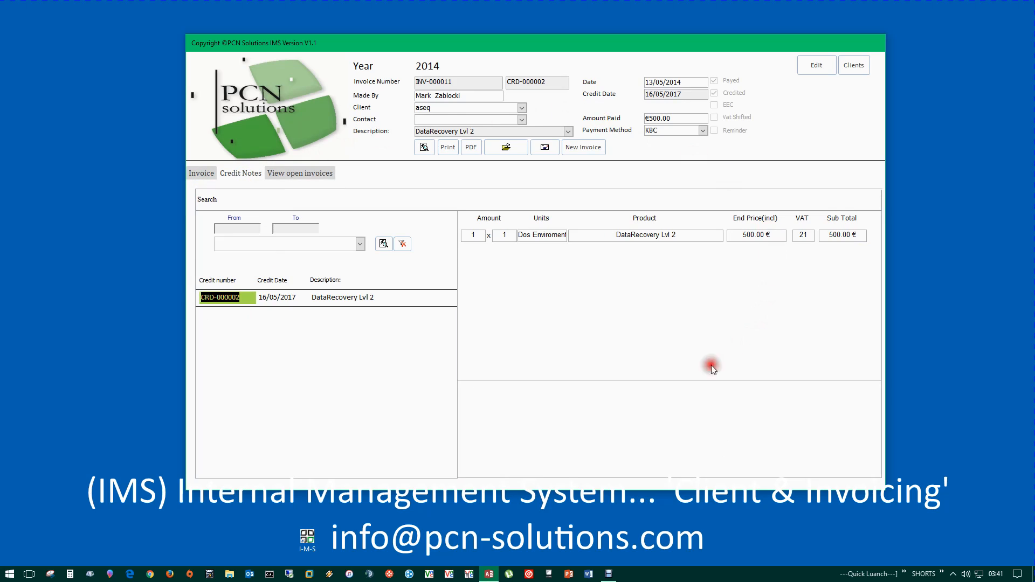
click(854, 64)
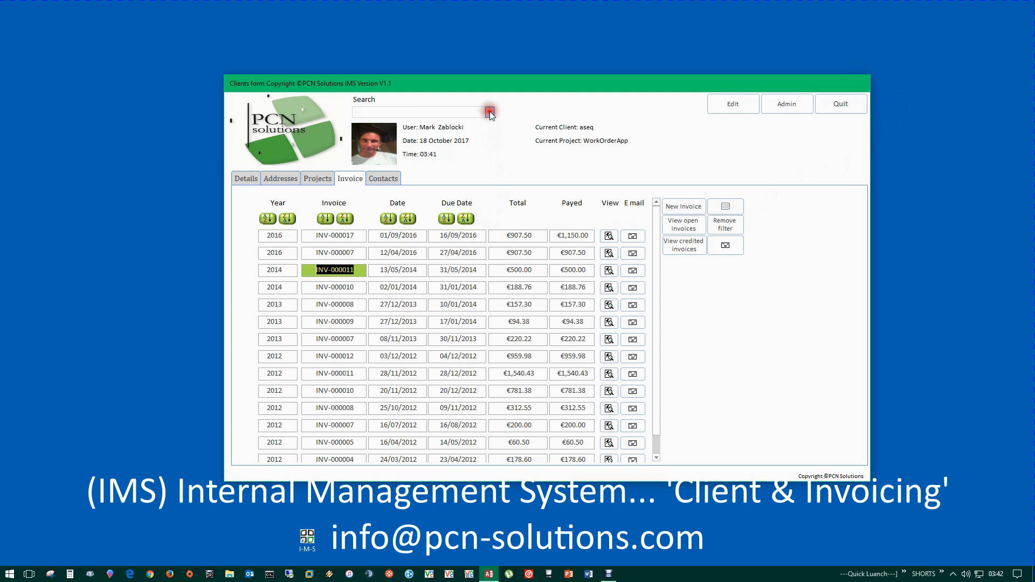
- Switch to the client iparc and show its projects
click(489, 111)
click(470, 184)
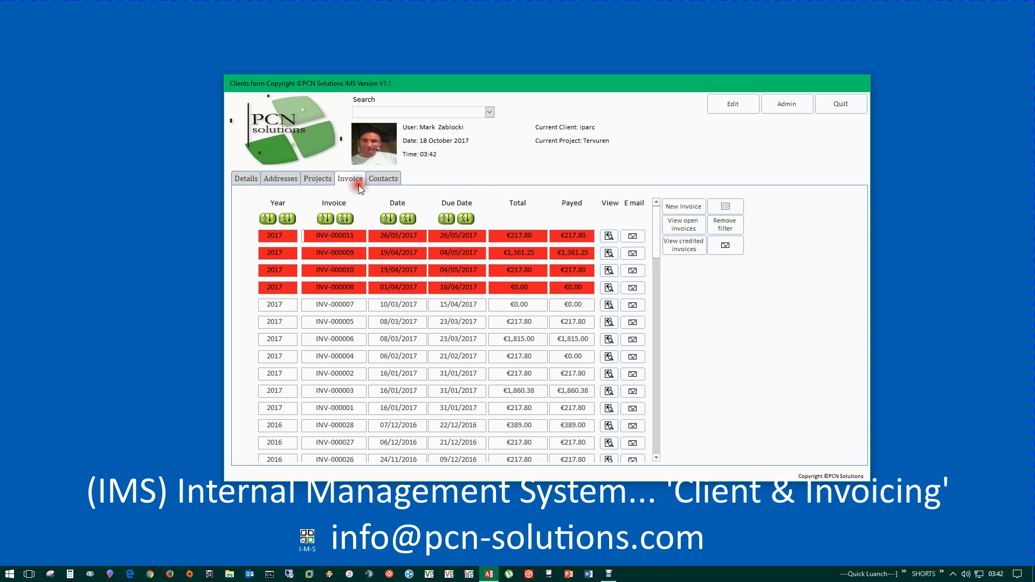
click(321, 179)
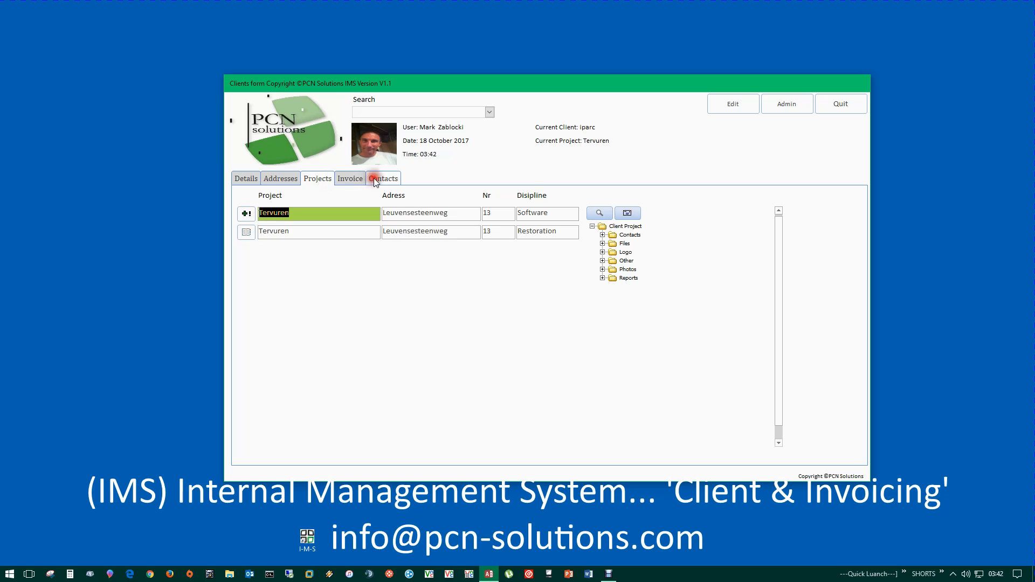
- Switch to the client aseq and select its WorkOrderApp project
click(383, 114)
click(366, 144)
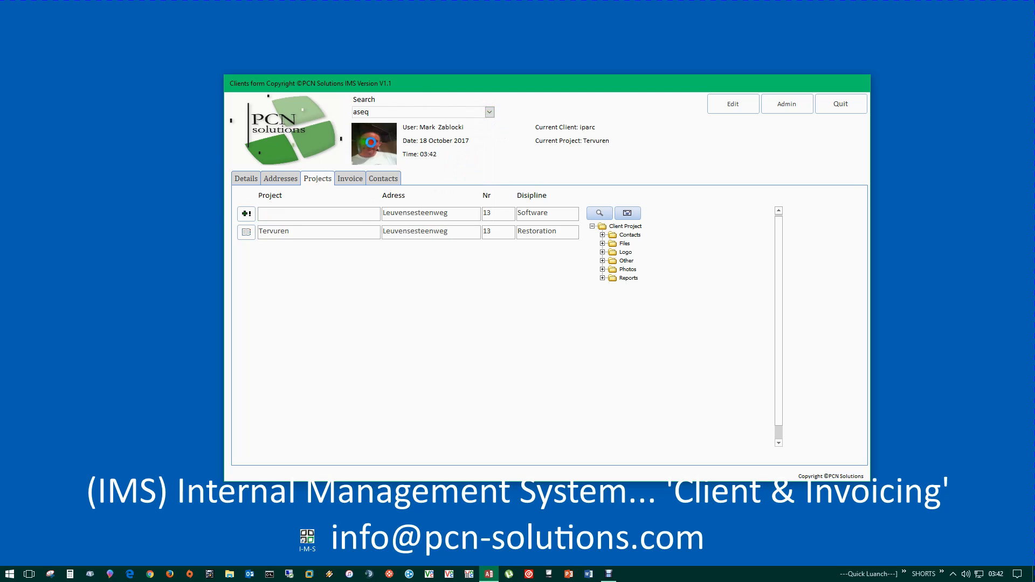
click(277, 216)
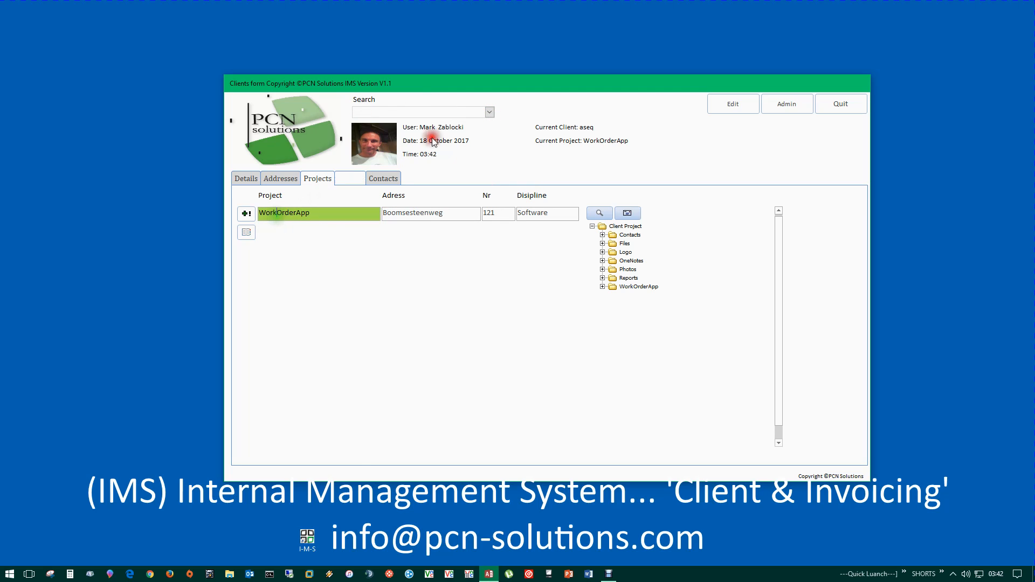
- Switch back to the client iparc and view its addresses and general details
click(489, 112)
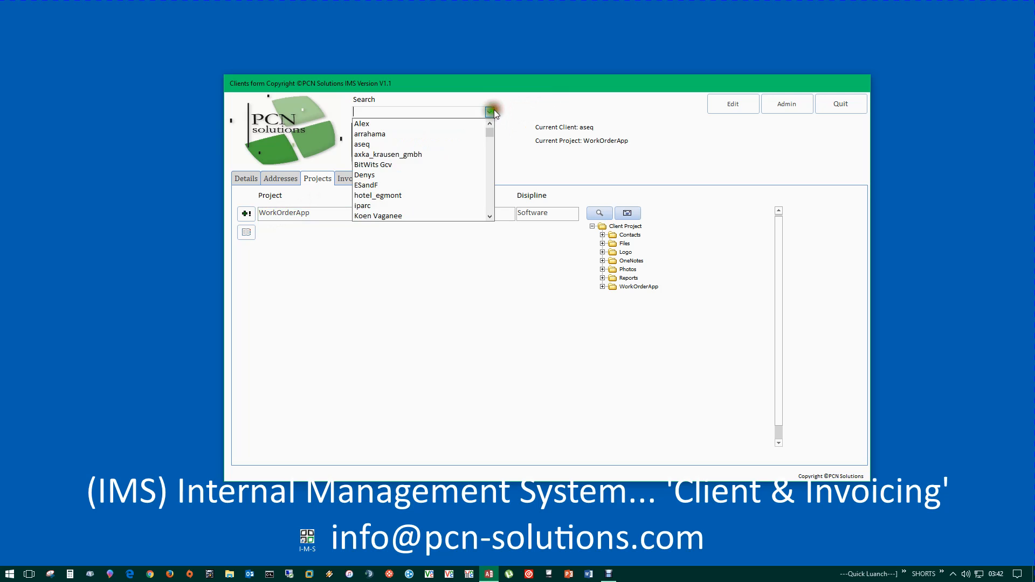
click(379, 206)
click(282, 179)
click(247, 180)
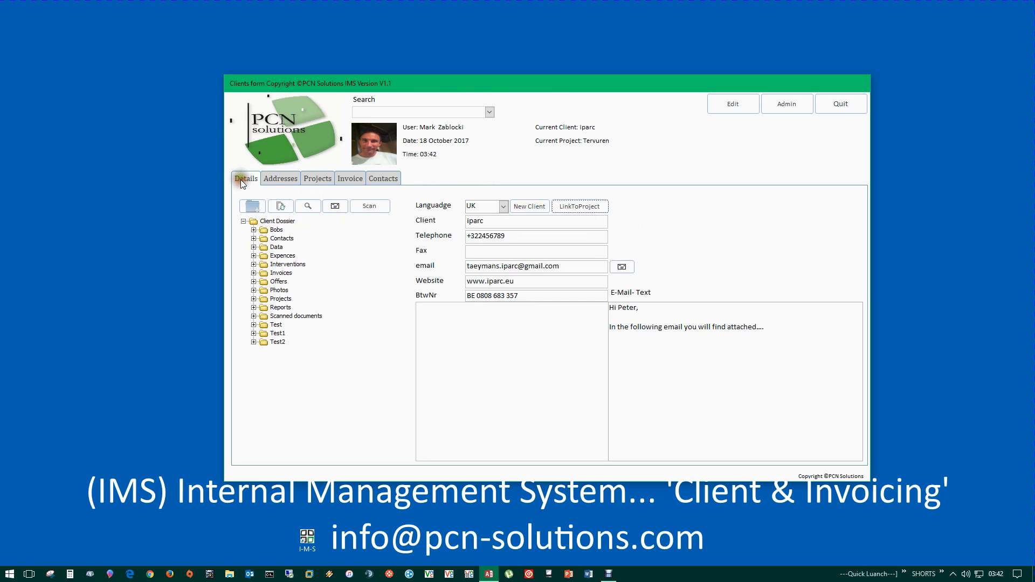
- Return to the administration form, switch it from client selection to project selection and shift the form slightly aside
click(786, 106)
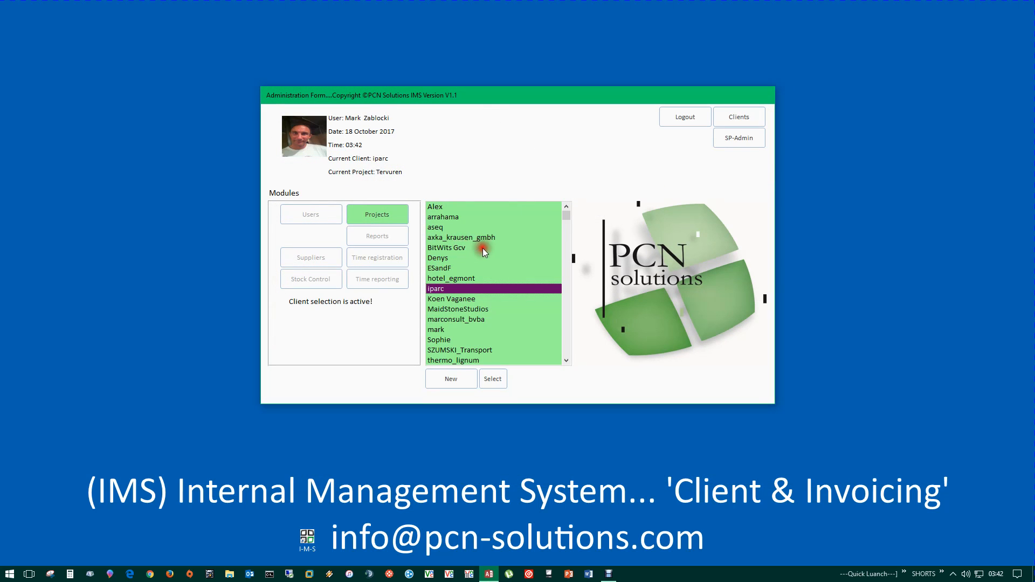
click(380, 213)
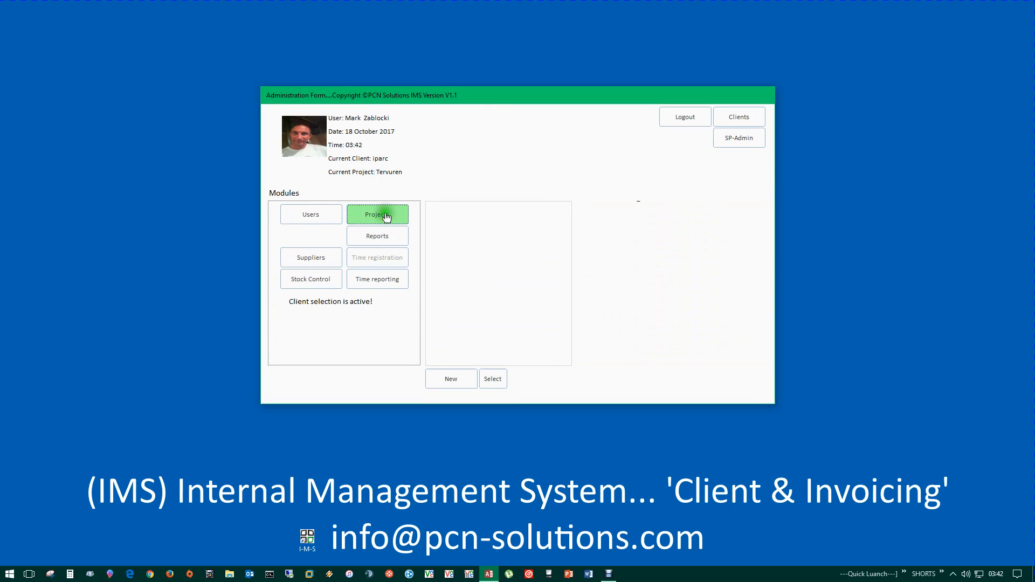
drag(513, 96, 548, 93)
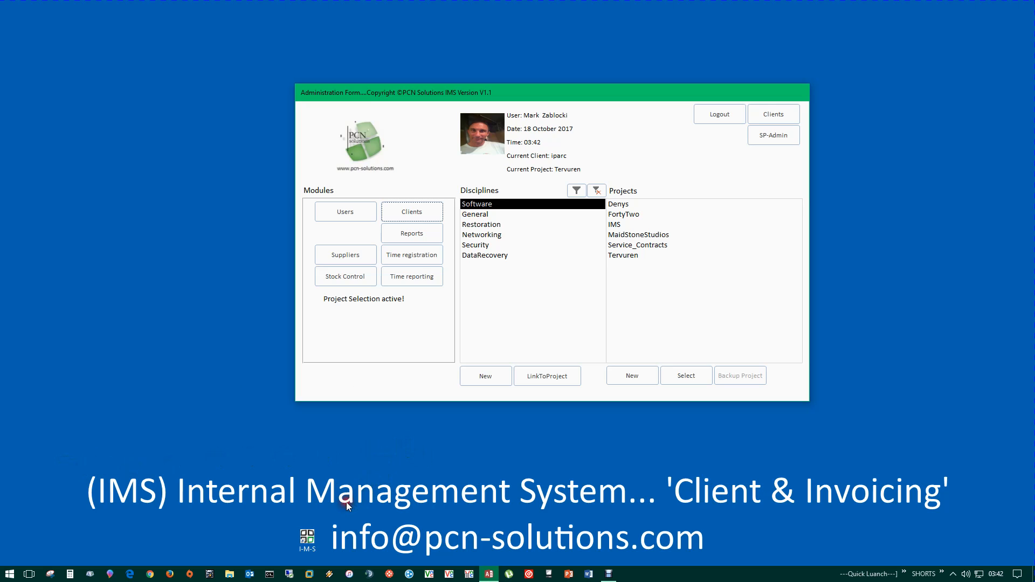
click(332, 537)
drag(417, 548, 715, 542)
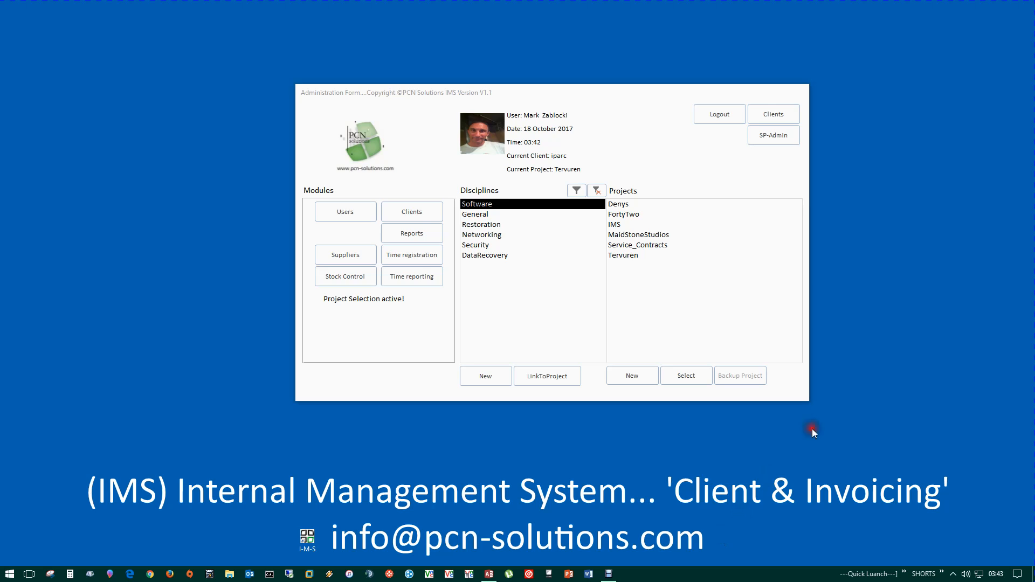
- Log out of the administration form and move the logon form slightly lower on the desktop
click(720, 114)
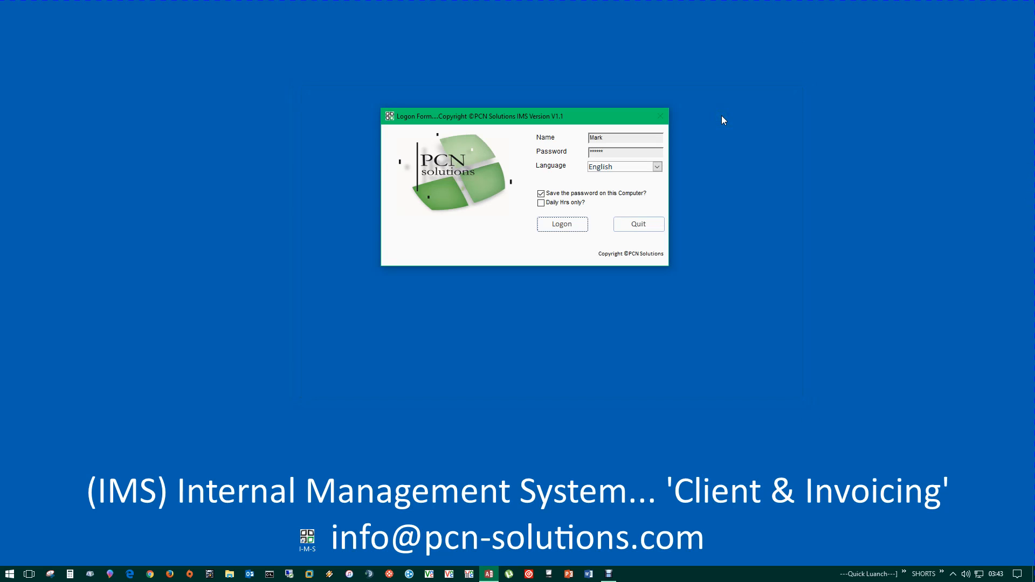
drag(475, 116, 485, 138)
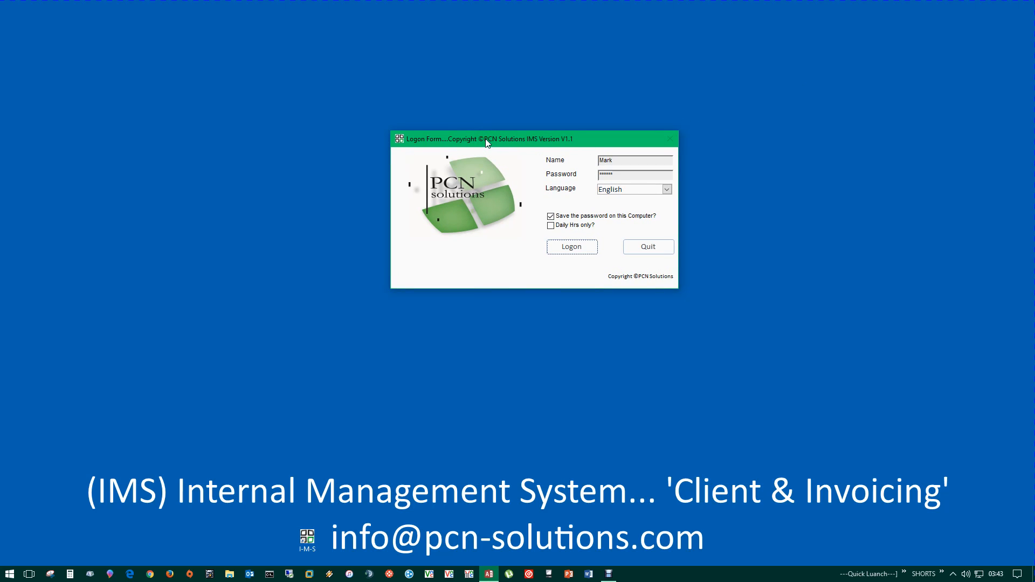